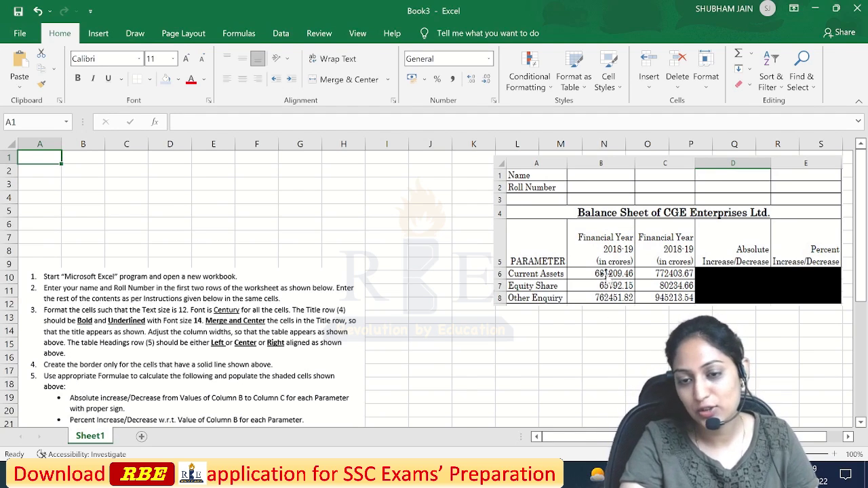
Shift and slightly enlarge the reference table picture, and move the instructions picture up and away from the sheet's edge
{"action": "left_click_drag", "start_coordinate": [708, 255], "coordinate": [688, 253]}
{"action": "left_click_drag", "start_coordinate": [822, 303], "coordinate": [831, 310]}
{"action": "left_click", "coordinate": [118, 360]}
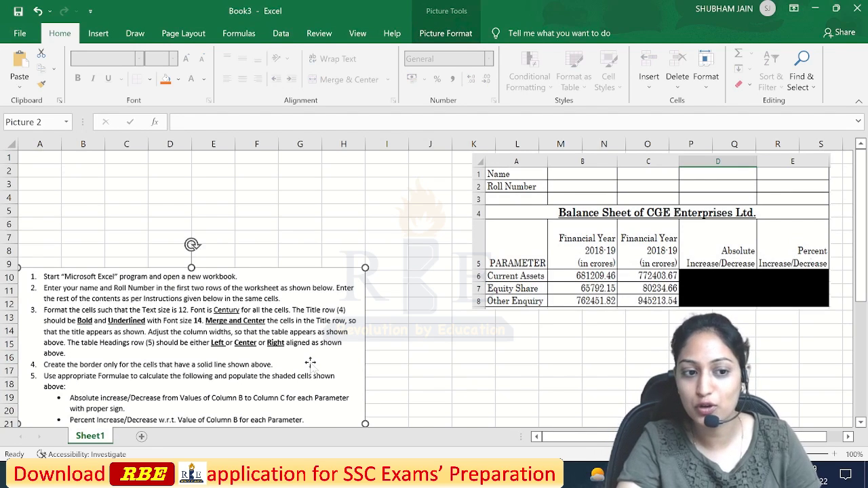
{"action": "mouse_move", "coordinate": [305, 359]}
{"action": "left_mouse_down"}
{"action": "mouse_move", "coordinate": [343, 357]}
{"action": "mouse_move", "coordinate": [316, 349]}
{"action": "left_mouse_up"}
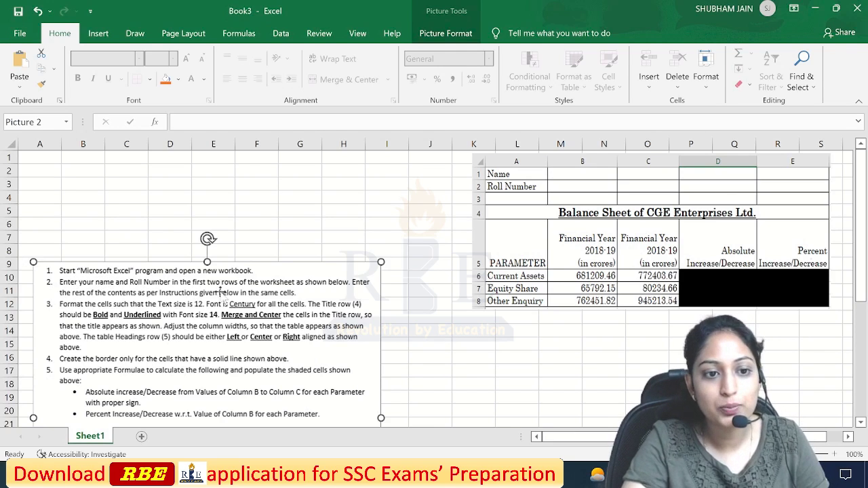
{"action": "left_click", "coordinate": [407, 313]}
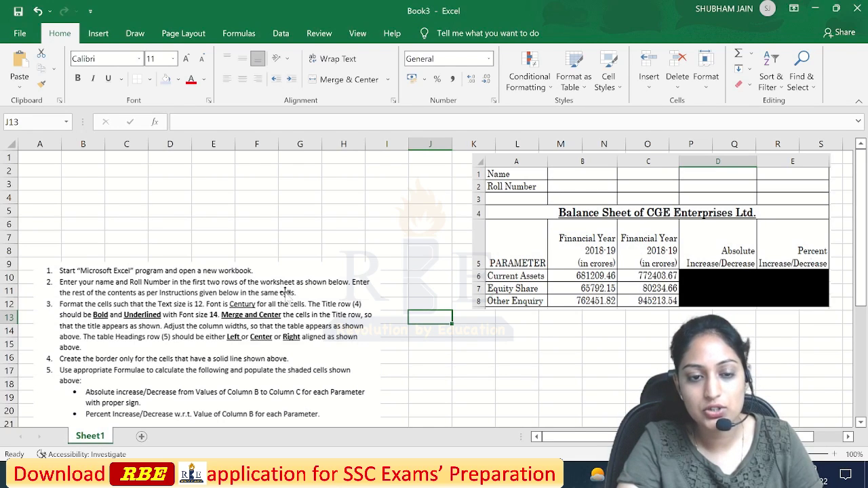
Enter the labels "Name" in cell A1 and "Roll Number" in cell A2
{"action": "left_click", "coordinate": [36, 159]}
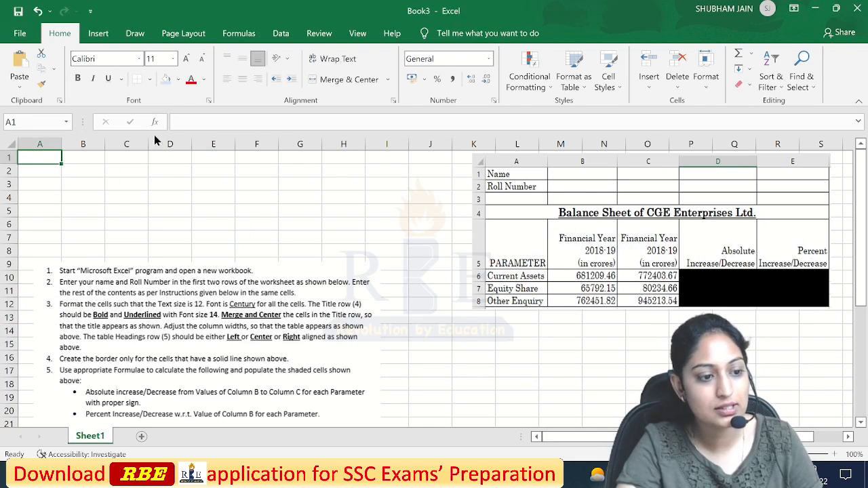
{"action": "type", "text": "Name"}
{"action": "key", "text": "Return"}
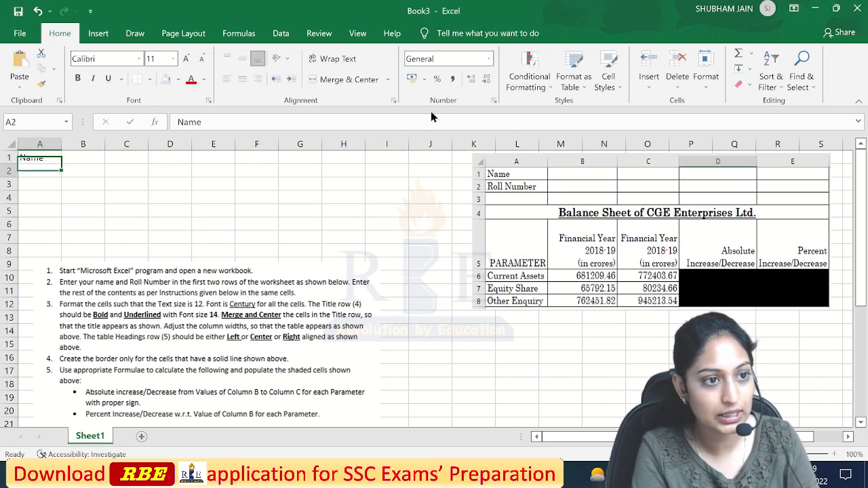
{"action": "type", "text": "Roll Nu"}
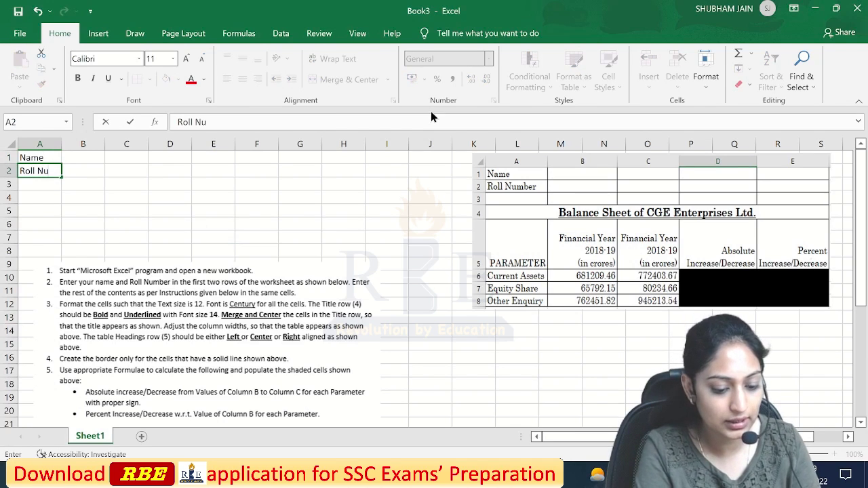
{"action": "type", "text": "mber"}
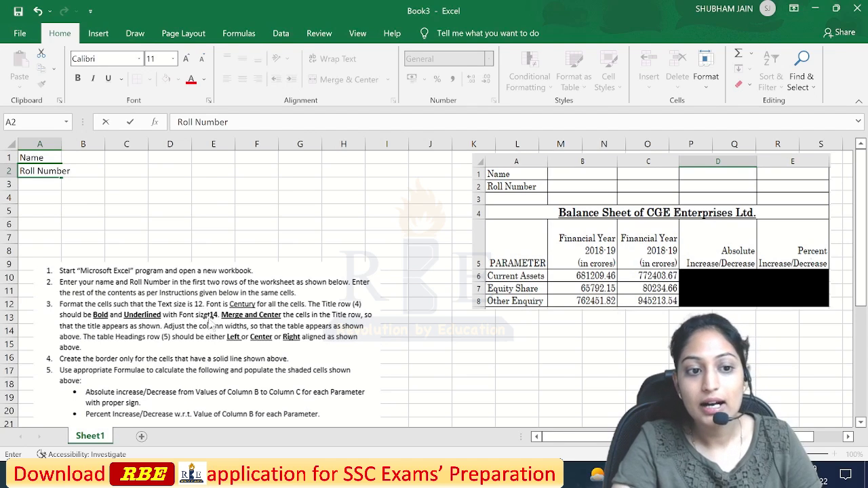
Format all cells of the worksheet with the Century font at size 12
{"action": "left_click", "coordinate": [10, 144]}
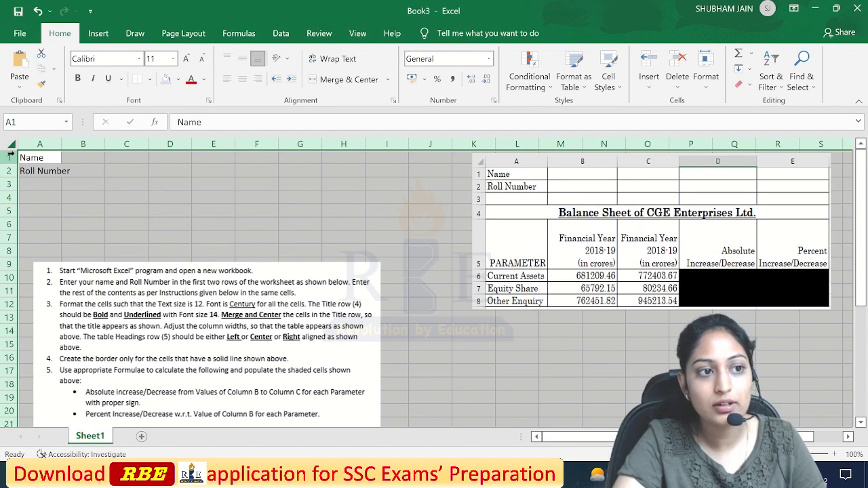
{"action": "left_click", "coordinate": [175, 61]}
{"action": "left_click", "coordinate": [152, 129]}
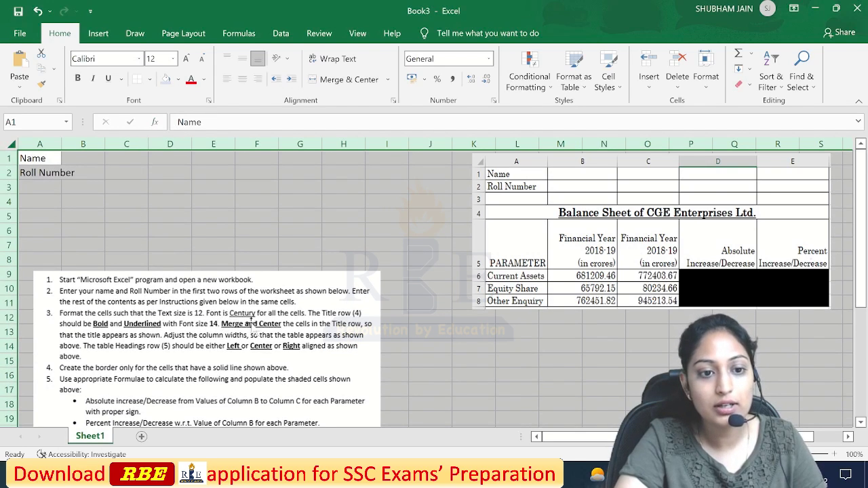
{"action": "left_click", "coordinate": [115, 59]}
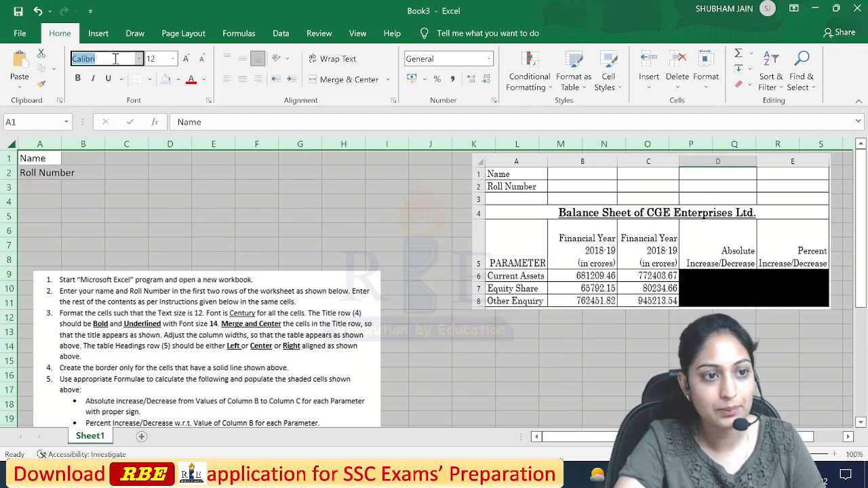
{"action": "type", "text": "Century"}
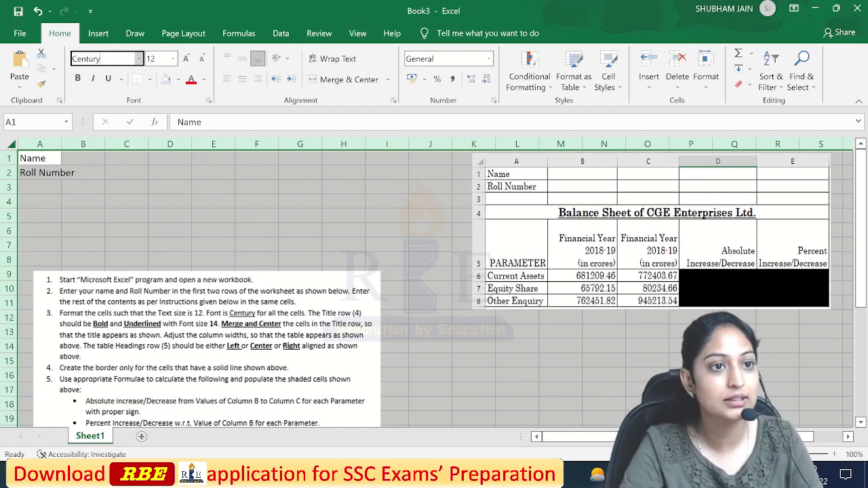
{"action": "key", "text": "Return"}
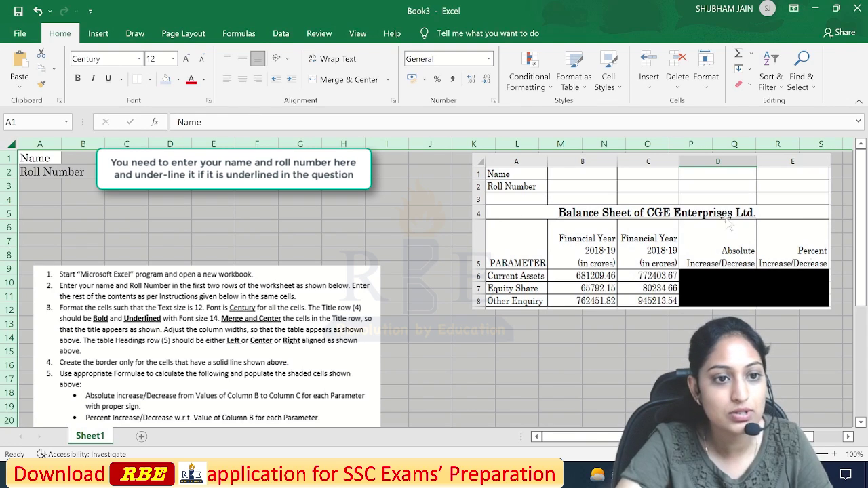
Merge and center cells A4 to E4 for the title row
{"action": "left_click", "coordinate": [36, 199]}
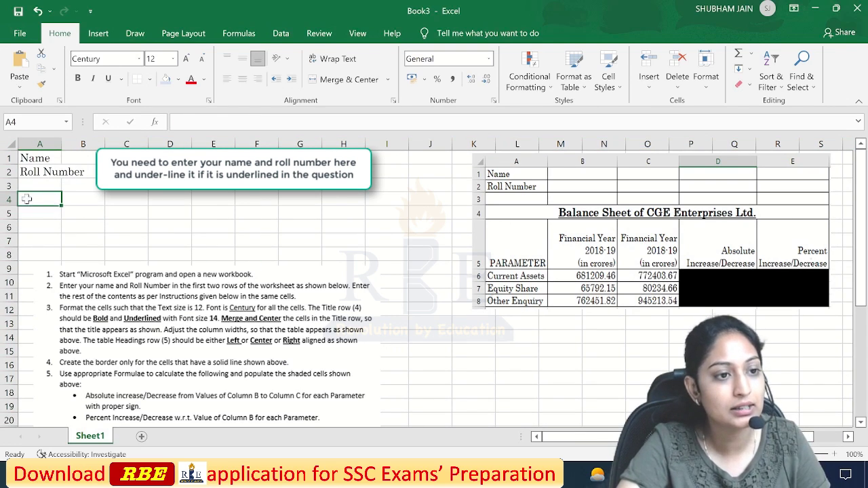
{"action": "left_click_drag", "start_coordinate": [58, 198], "coordinate": [231, 202]}
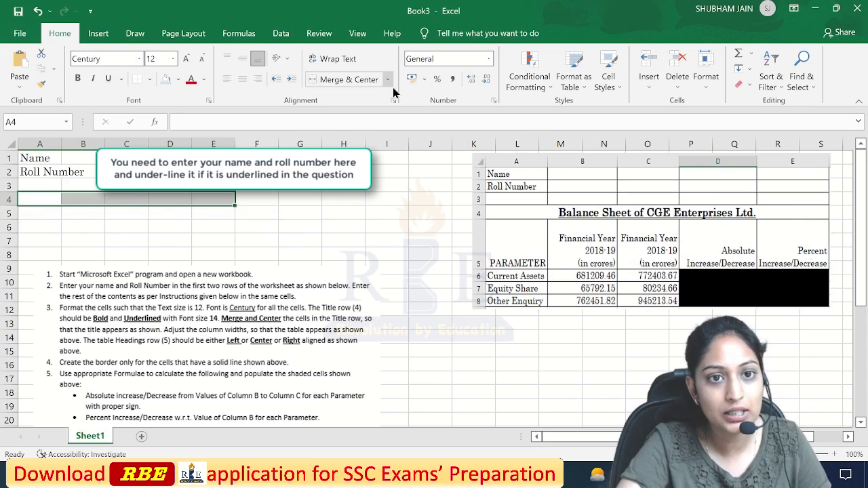
{"action": "left_click", "coordinate": [368, 82]}
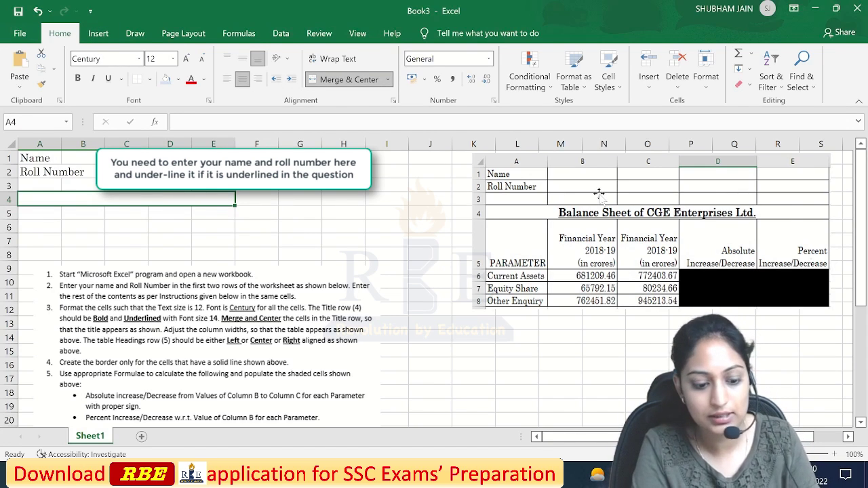
Enter the title "Balance Sheet of CGE Enterprises Ltd." in the merged row 4 cell
{"action": "type", "text": "Balance"}
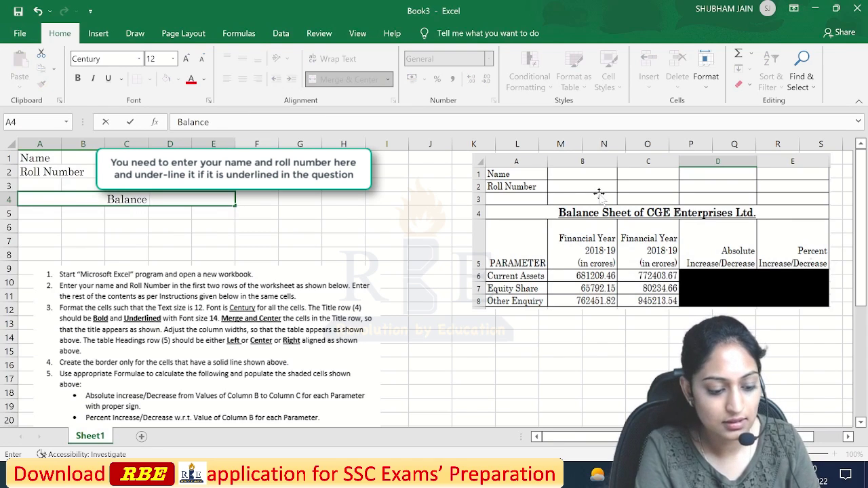
{"action": "type", "text": " Sheet of"}
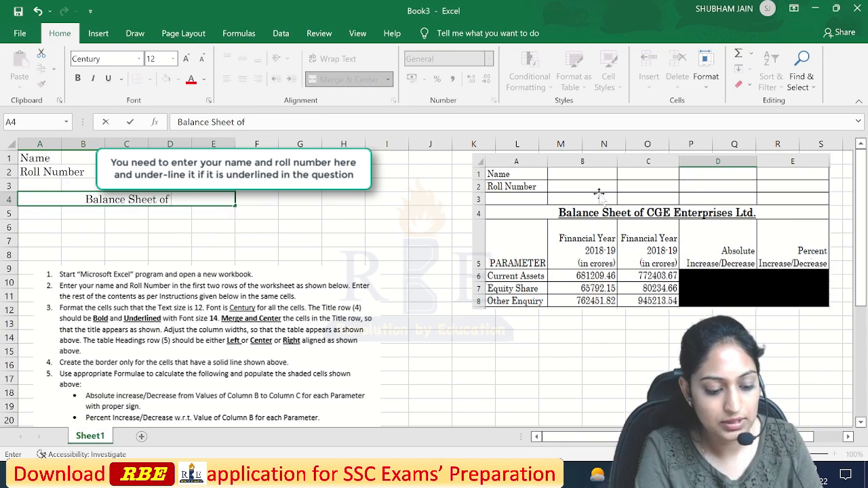
{"action": "type", "text": " CGE Enb"}
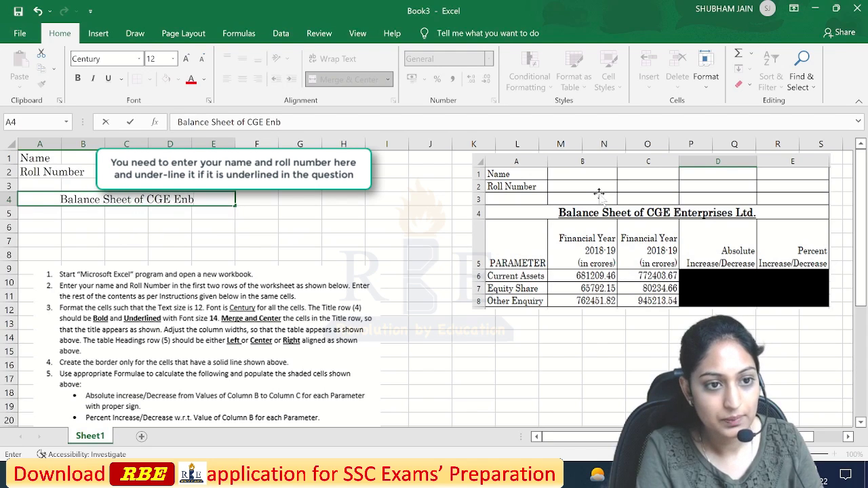
{"action": "key", "text": "BackSpace"}
{"action": "type", "text": "terprises"}
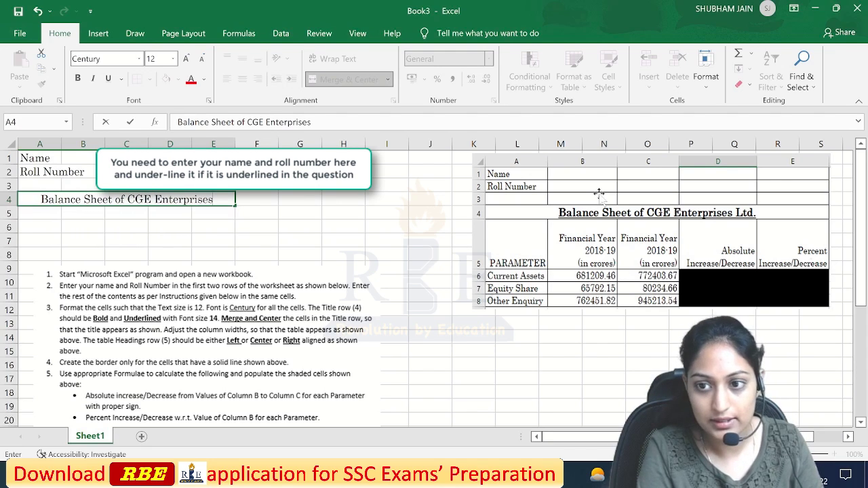
{"action": "type", "text": " Ltfd"}
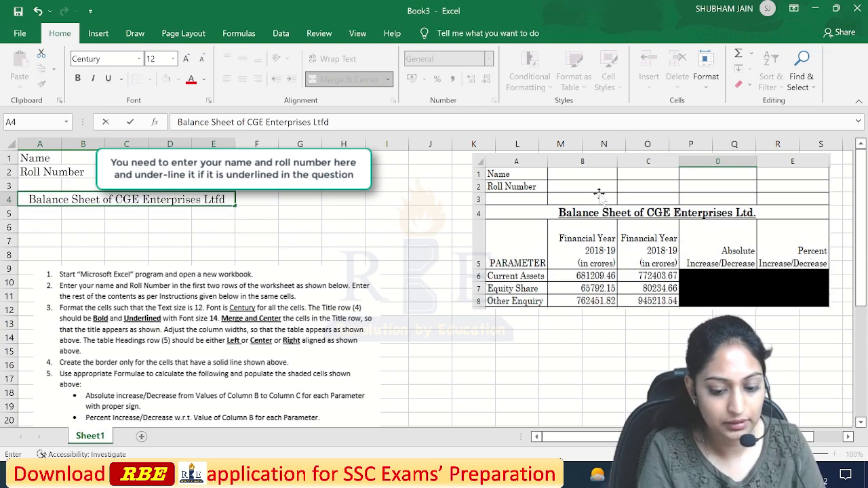
{"action": "key", "text": "BackSpace"}
{"action": "key", "text": "BackSpace"}
{"action": "type", "text": "d."}
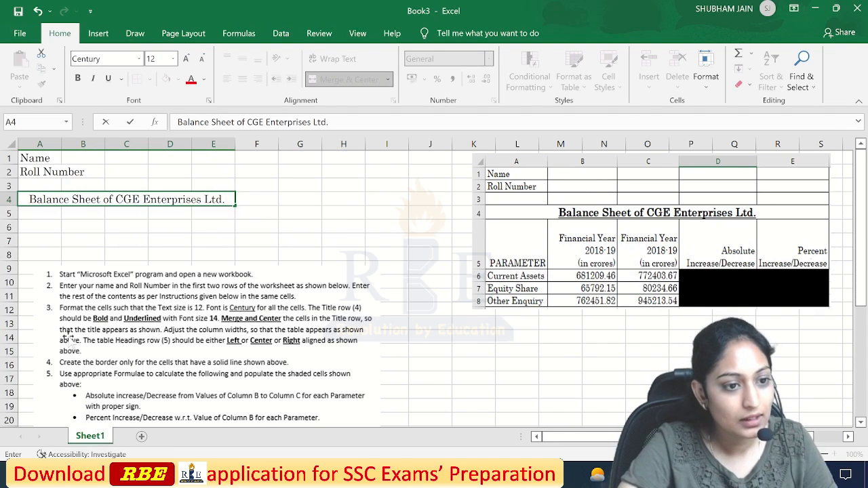
Format the balance sheet title in row 4 as bold and underlined with font size 14
{"action": "left_click_drag", "start_coordinate": [29, 198], "coordinate": [231, 197]}
{"action": "left_click", "coordinate": [78, 78]}
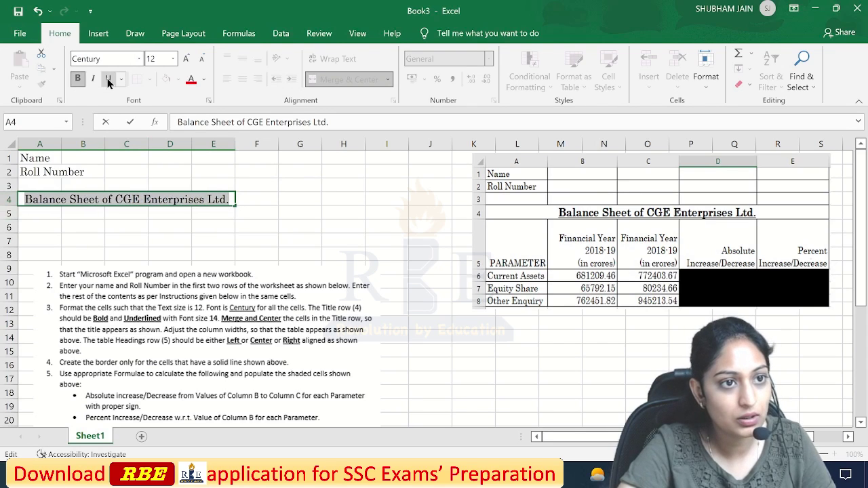
{"action": "left_click", "coordinate": [108, 79]}
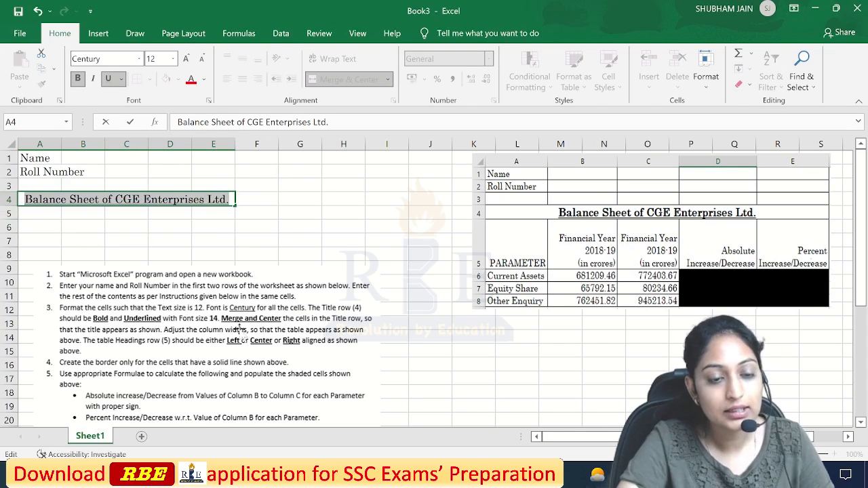
{"action": "left_click", "coordinate": [173, 60]}
{"action": "left_click", "coordinate": [160, 140]}
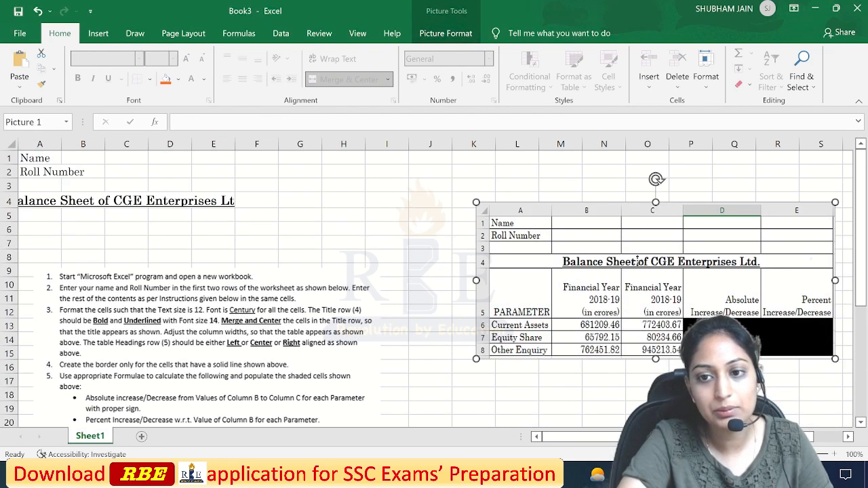
Move the reference table picture up beside the work area and the instructions picture down to start around row 12
{"action": "left_click_drag", "start_coordinate": [638, 261], "coordinate": [649, 209]}
{"action": "left_click", "coordinate": [84, 225]}
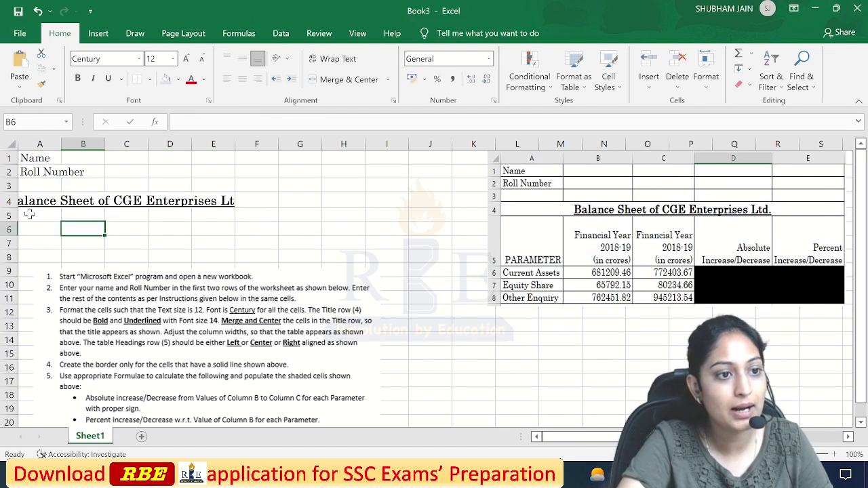
{"action": "left_click", "coordinate": [39, 215]}
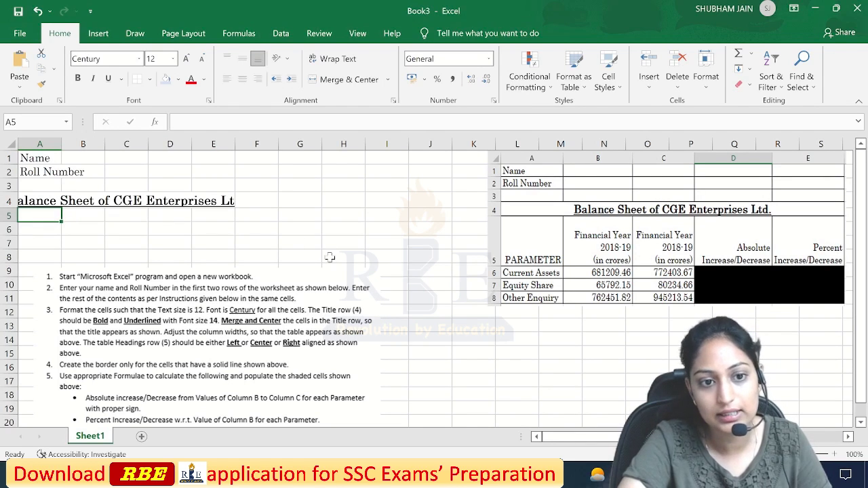
{"action": "left_click_drag", "start_coordinate": [184, 319], "coordinate": [168, 360]}
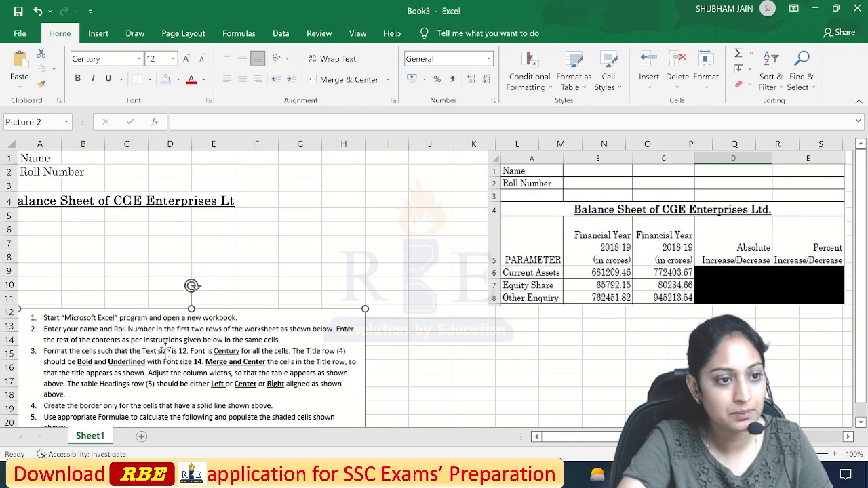
Enter the heading "PARAMETER" in cell A5 and begin the heading "Financial Year" in cell B5
{"action": "left_click", "coordinate": [39, 215]}
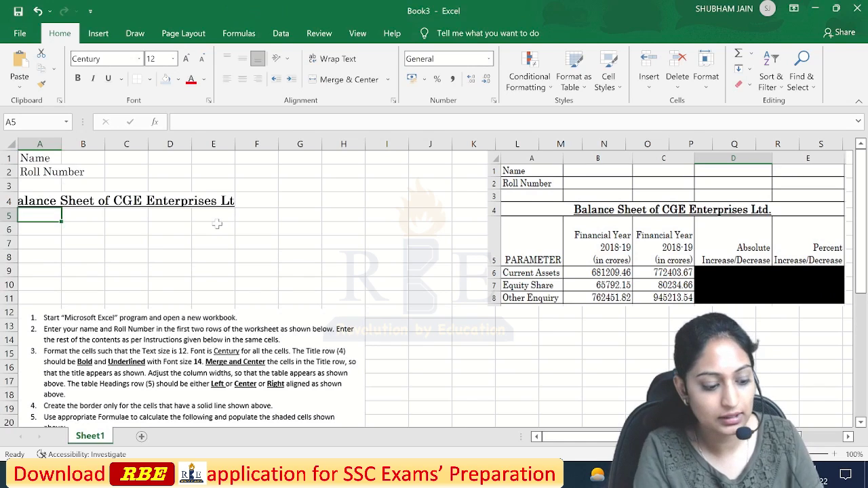
{"action": "type", "text": "PARA"}
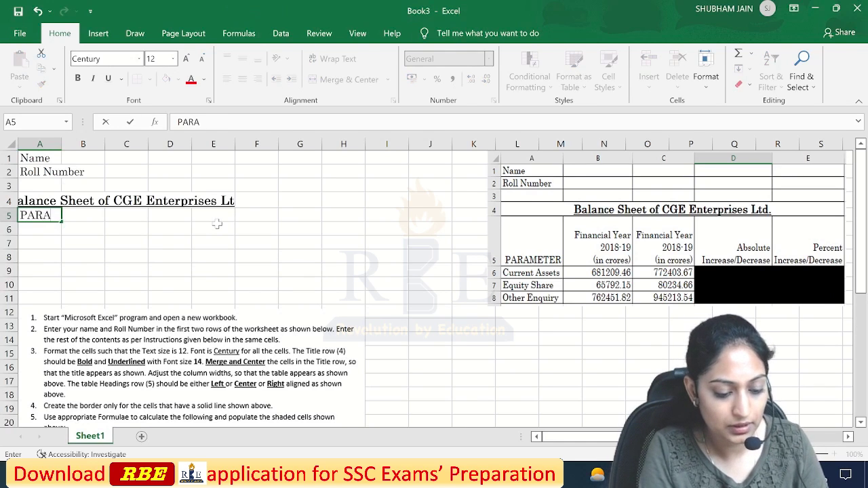
{"action": "type", "text": "MET"}
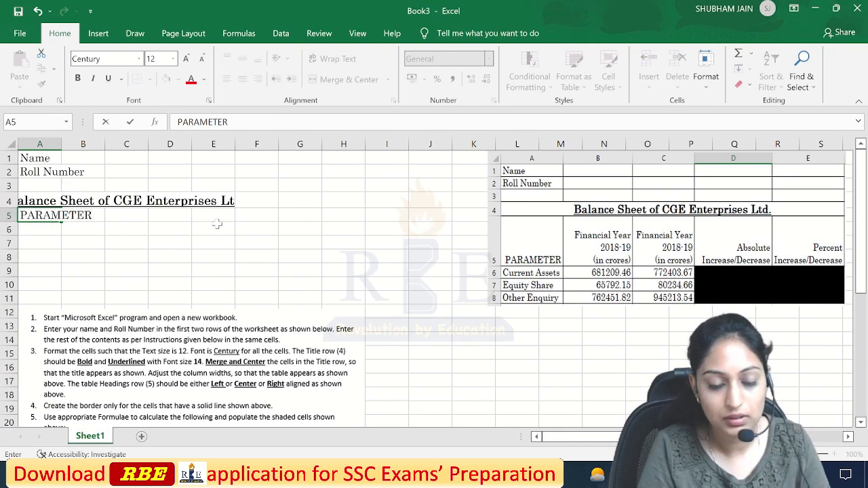
{"action": "type", "text": "ER"}
{"action": "key", "text": "Tab"}
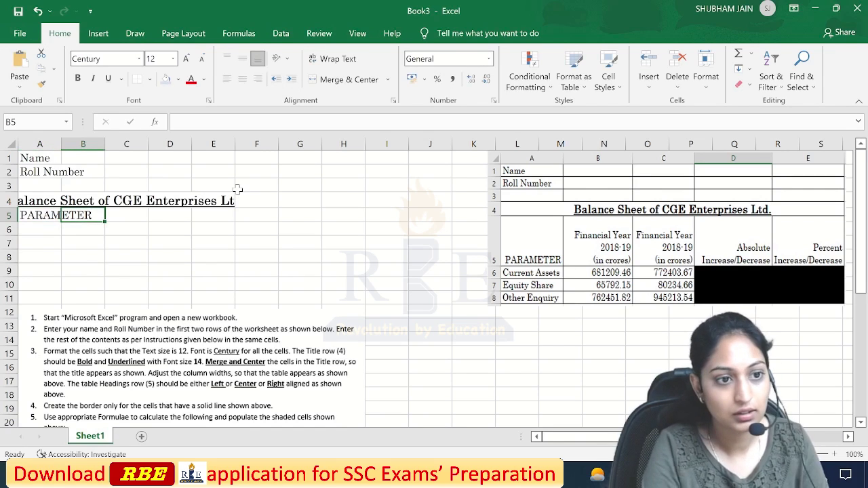
{"action": "type", "text": "f"}
{"action": "key", "text": "BackSpace"}
{"action": "key", "text": "BackSpace"}
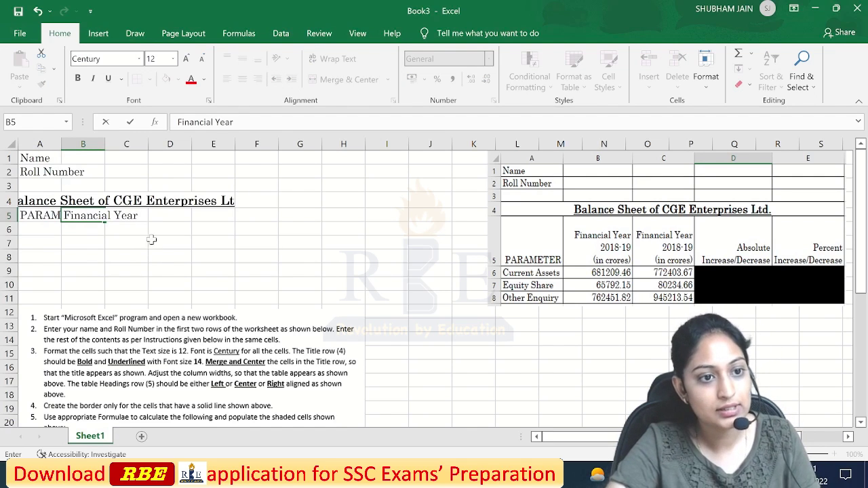
{"action": "left_click", "coordinate": [206, 233]}
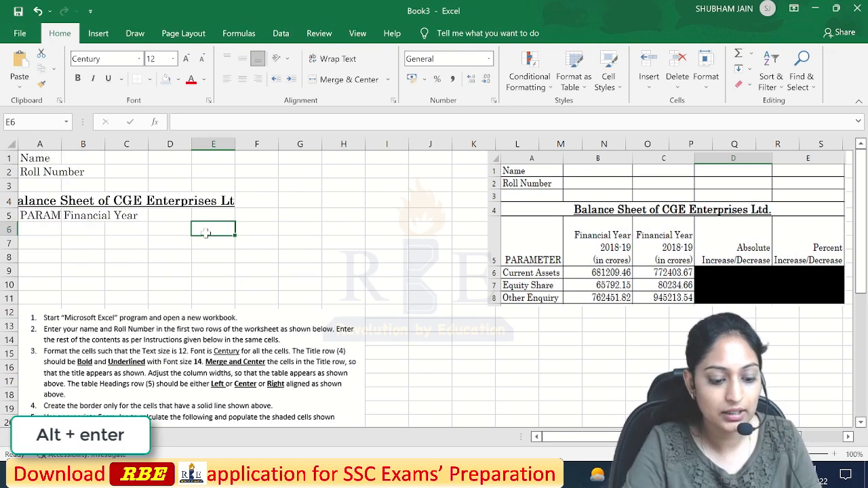
{"action": "type", "text": "hdsfgds"}
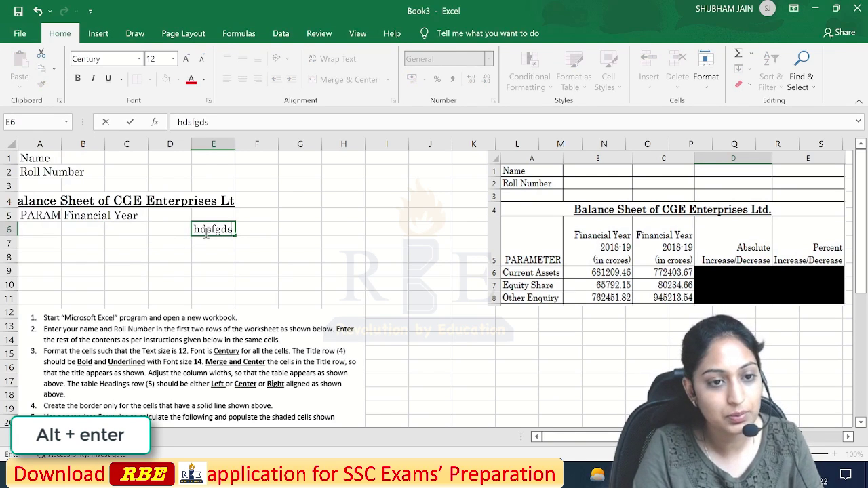
{"action": "key", "text": "Return"}
{"action": "left_click", "coordinate": [202, 228]}
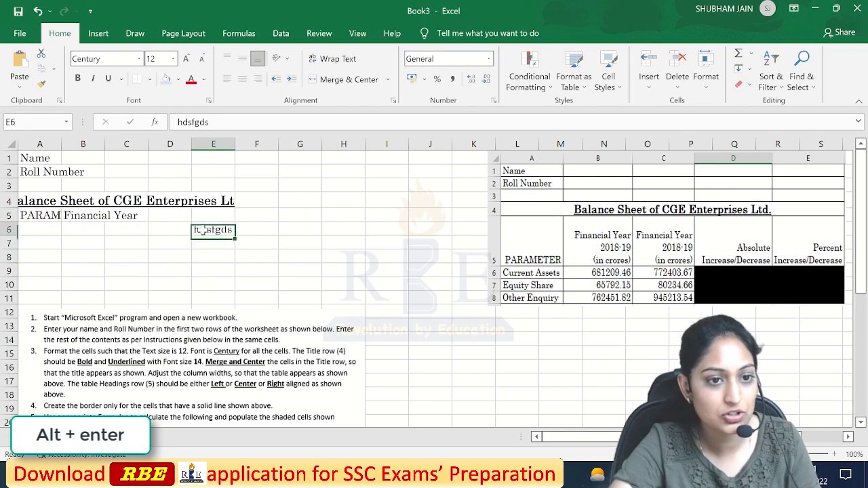
{"action": "key", "text": "BackSpace"}
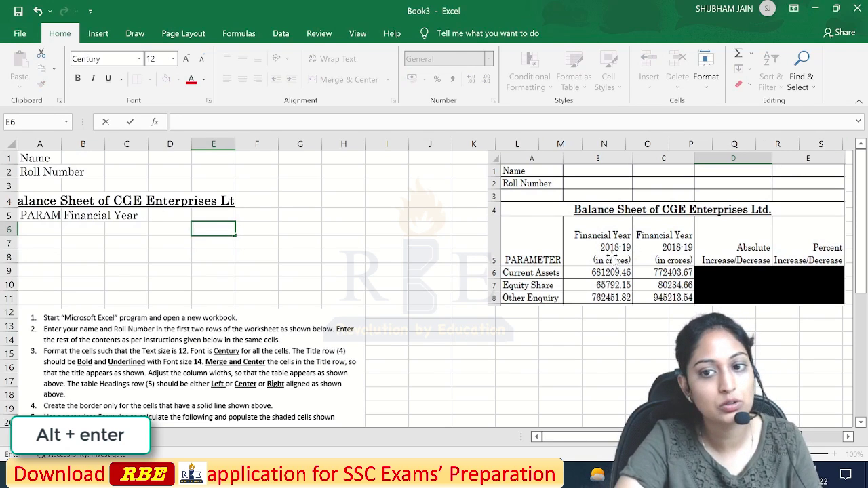
Extend the "Financial Year" heading in cell B5 with "2018-19" and "(in crores)" on separate lines within the cell
{"action": "left_click", "coordinate": [82, 214]}
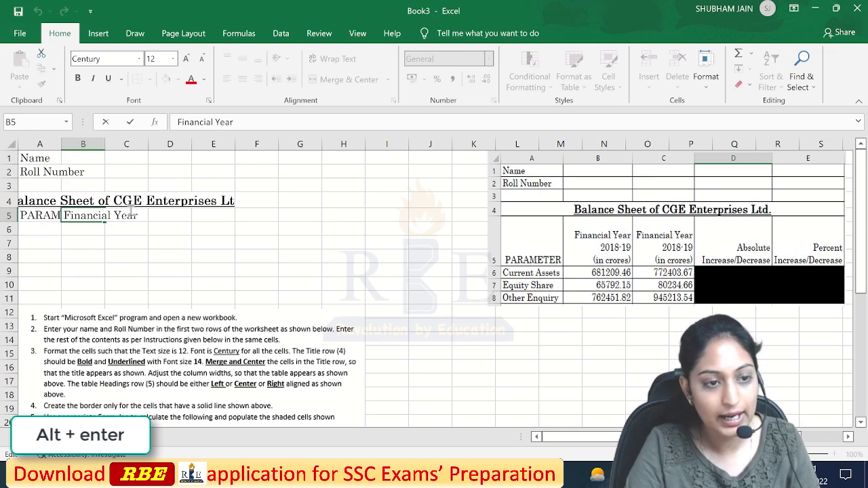
{"action": "key", "text": "alt+Return"}
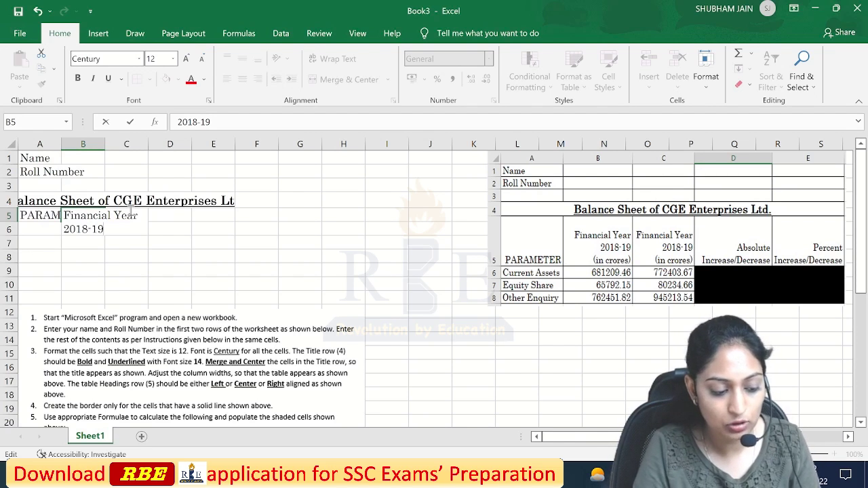
{"action": "key", "text": "alt+Return"}
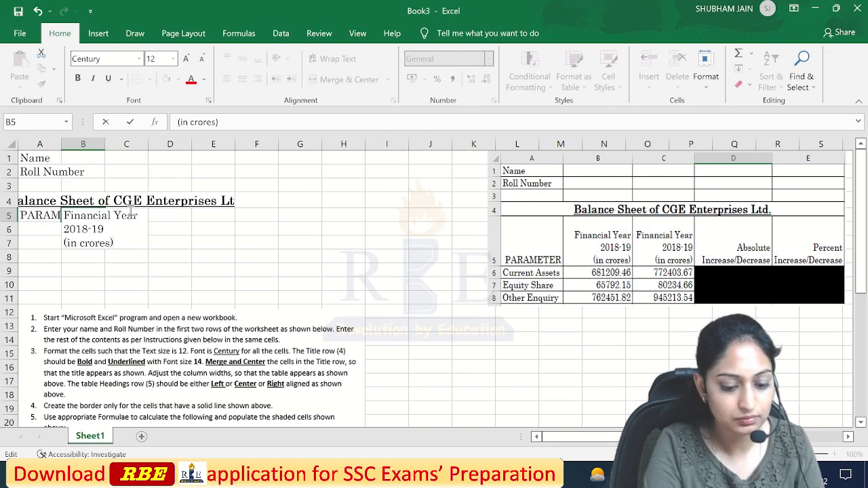
{"action": "left_click", "coordinate": [184, 221]}
Enter "Financial Year" in cell C5 with "2018-19" on a second line in the same cell
{"action": "left_click", "coordinate": [126, 255]}
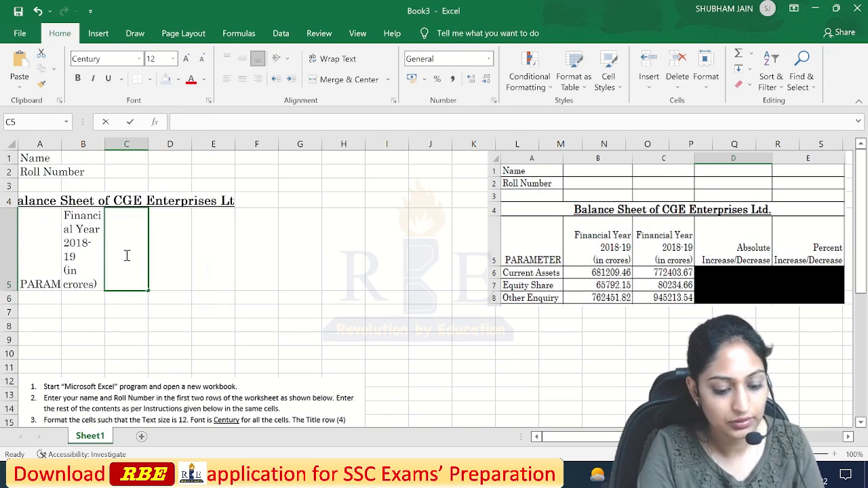
{"action": "type", "text": "Financial;"}
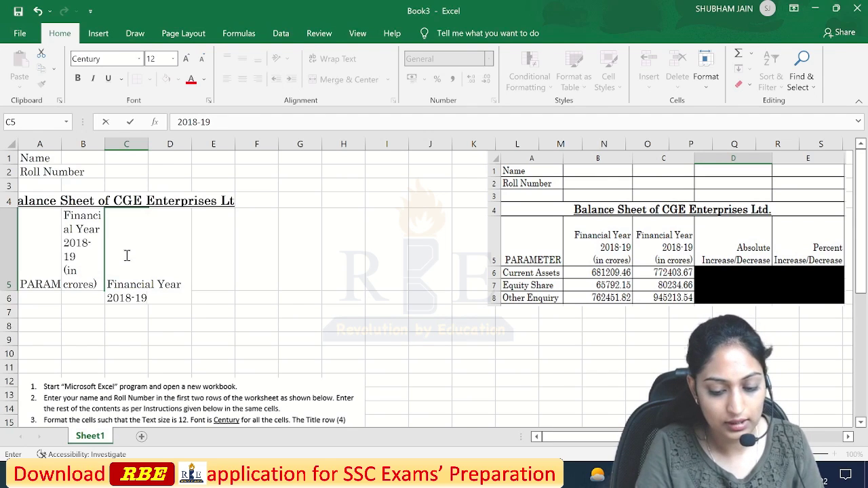
{"action": "key", "text": "alt+Return"}
{"action": "key", "text": "Up"}
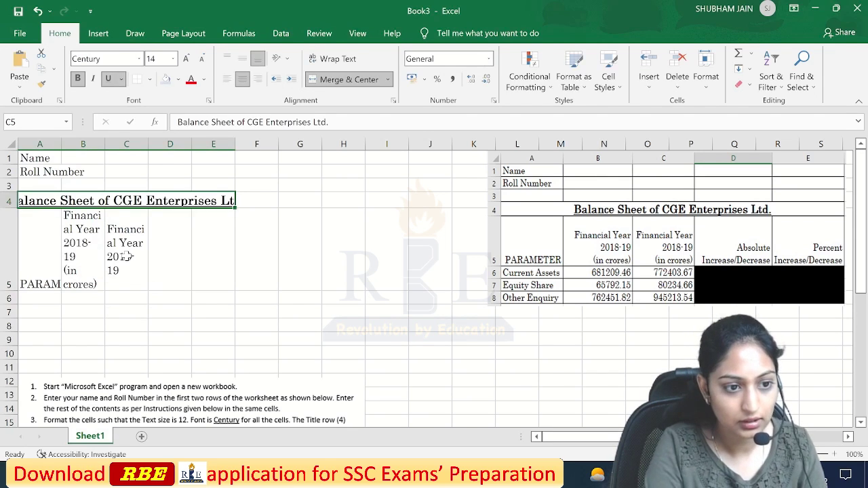
{"action": "type", "text": "()"}
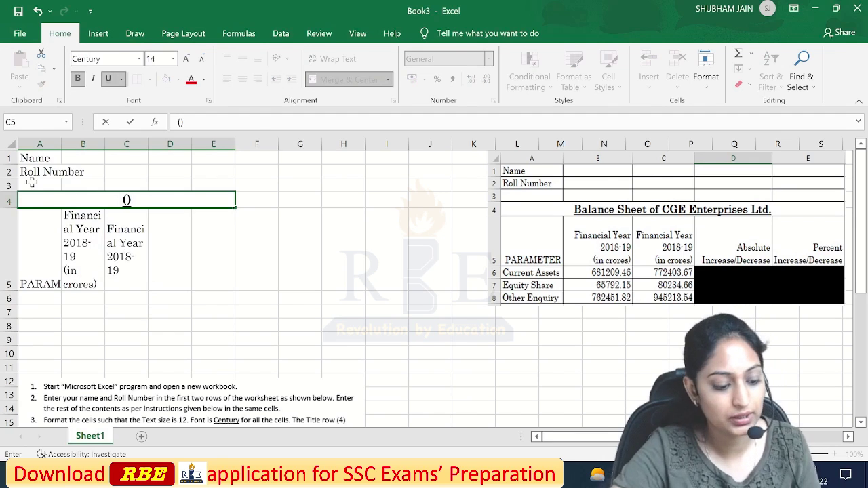
{"action": "key", "text": "ctrl+z"}
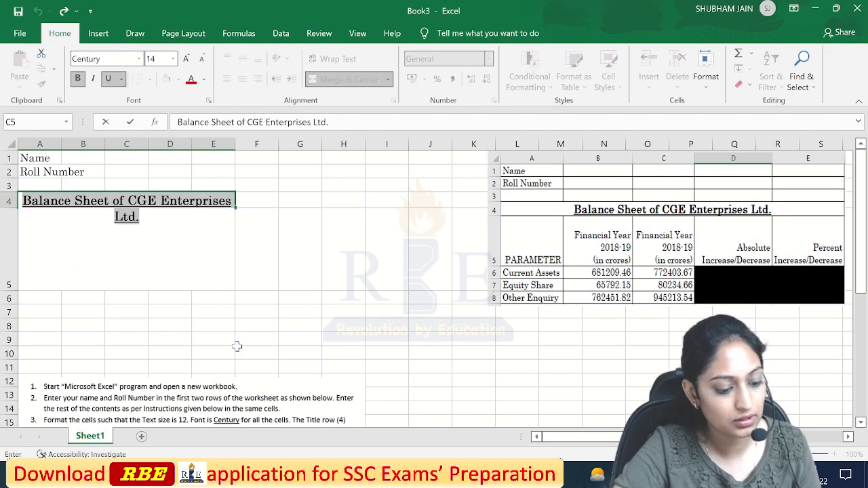
{"action": "left_click", "coordinate": [177, 327]}
Add "(in crores)" as a further line at the end of the heading in cell C5
{"action": "double_click", "coordinate": [129, 270]}
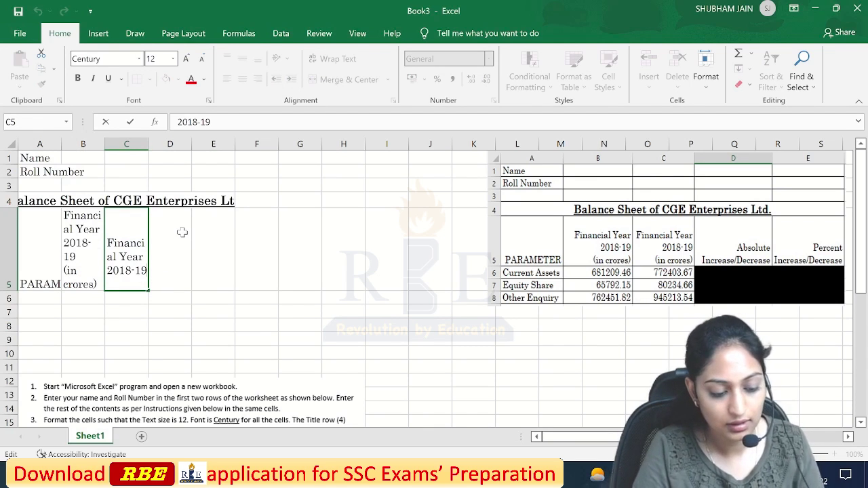
{"action": "key", "text": "alt+Return"}
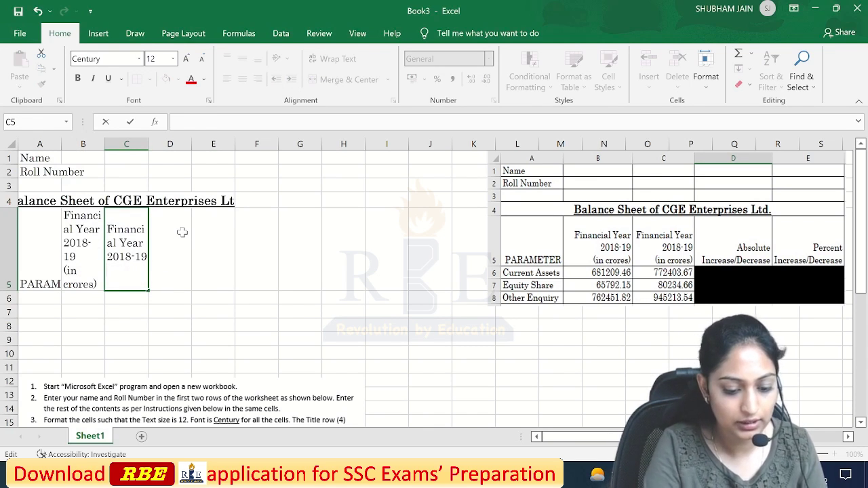
{"action": "type", "text": "(in crores"}
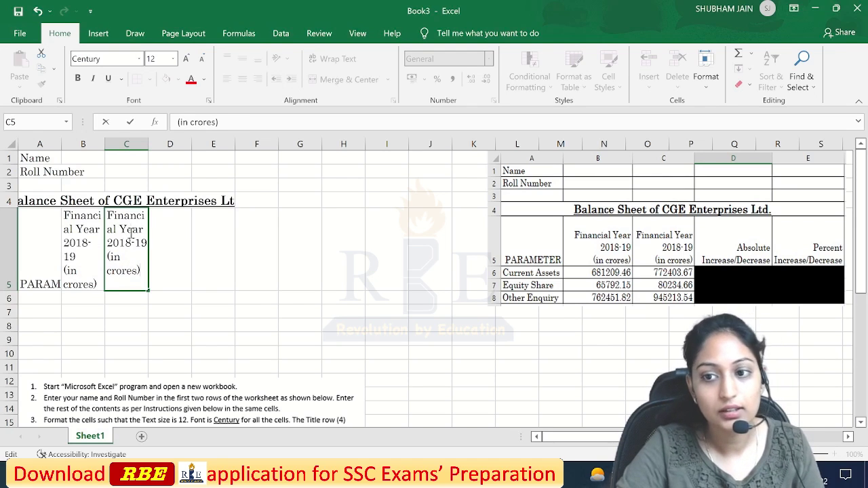
Enter the heading "Absolute" in cell D5 with "Increase/Decrease" on a second line in the same cell
{"action": "left_click", "coordinate": [162, 259]}
{"action": "type", "text": "Abs"}
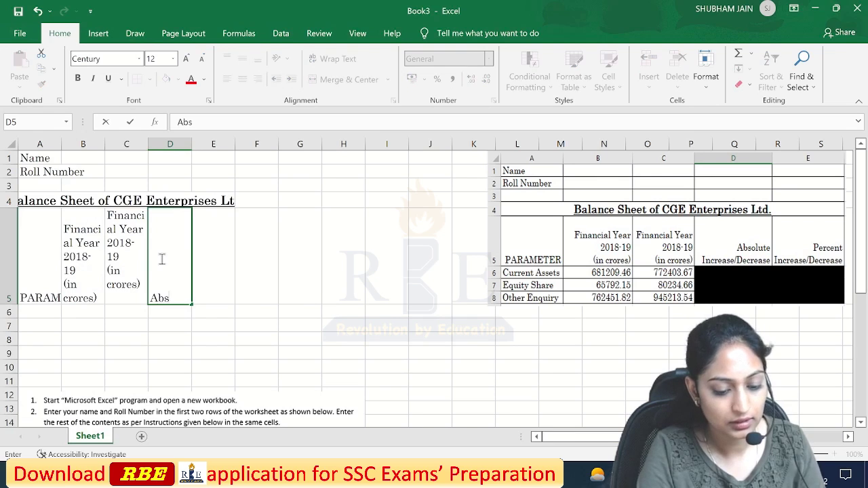
{"action": "type", "text": "ol"}
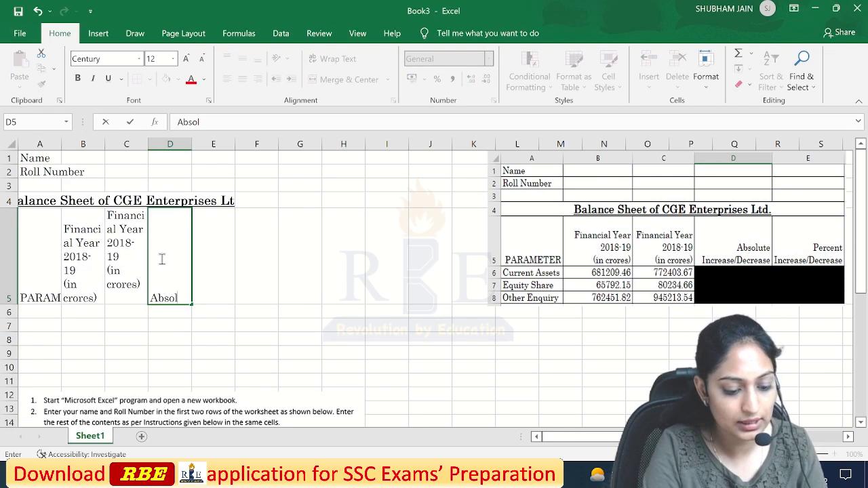
{"action": "type", "text": "ute Inc"}
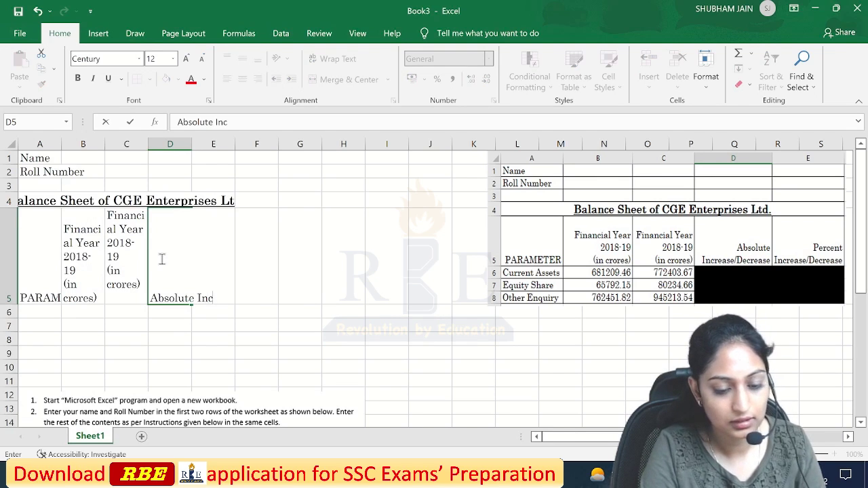
{"action": "type", "text": "res"}
{"action": "key", "text": "BackSpace"}
{"action": "key", "text": "BackSpace"}
{"action": "key", "text": "BackSpace"}
{"action": "key", "text": "BackSpace"}
{"action": "key", "text": "BackSpace"}
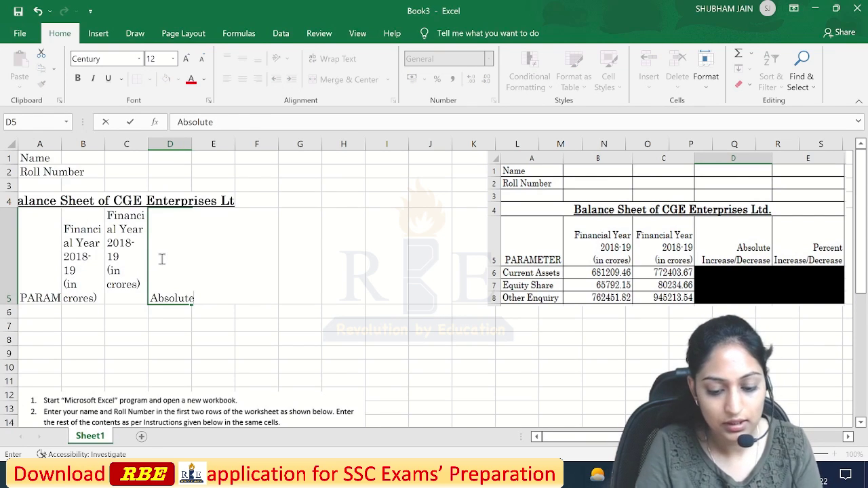
{"action": "key", "text": "alt+Return"}
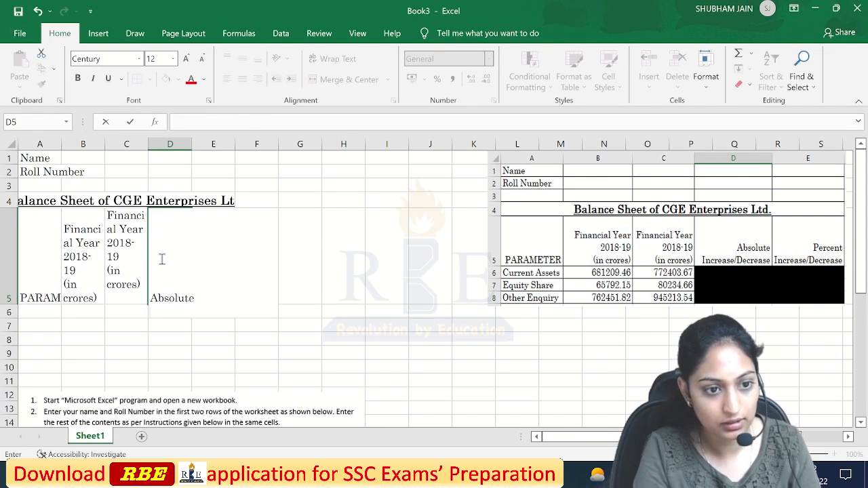
{"action": "type", "text": "Increas"}
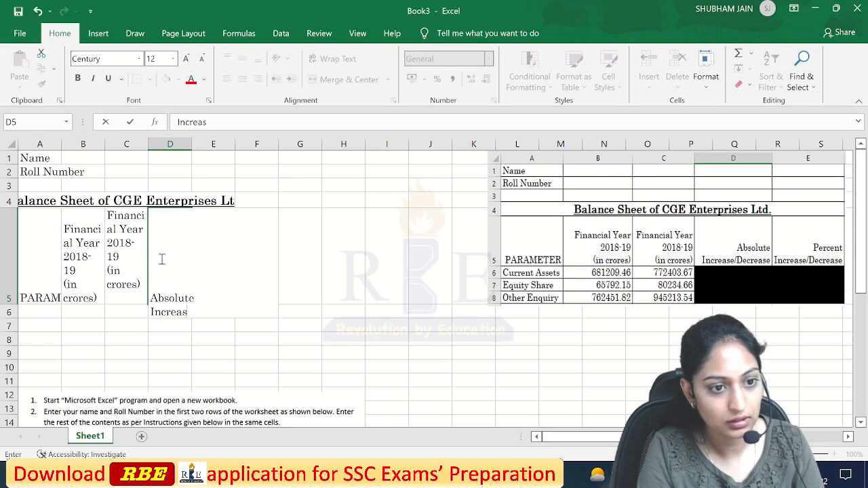
{"action": "type", "text": "e/Dec"}
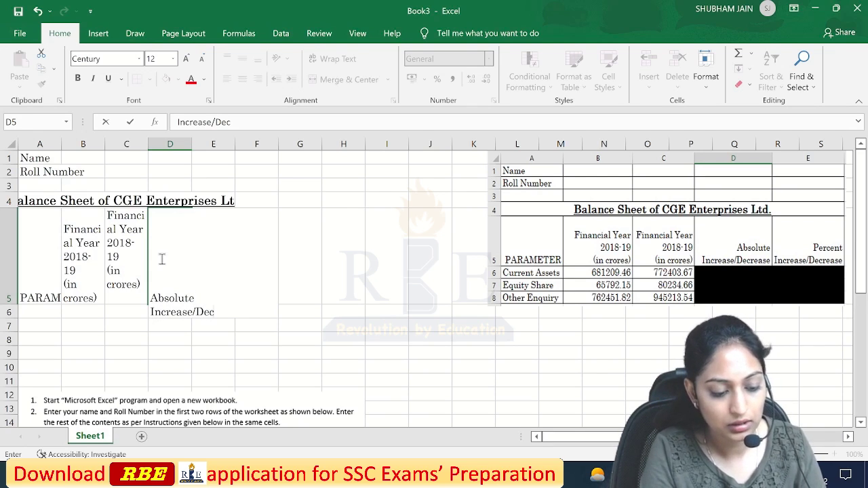
{"action": "type", "text": "rease"}
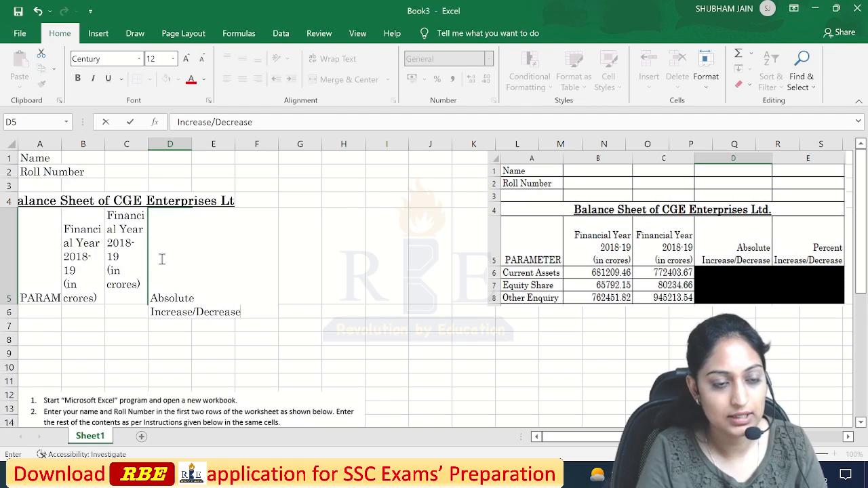
{"action": "left_click", "coordinate": [279, 244]}
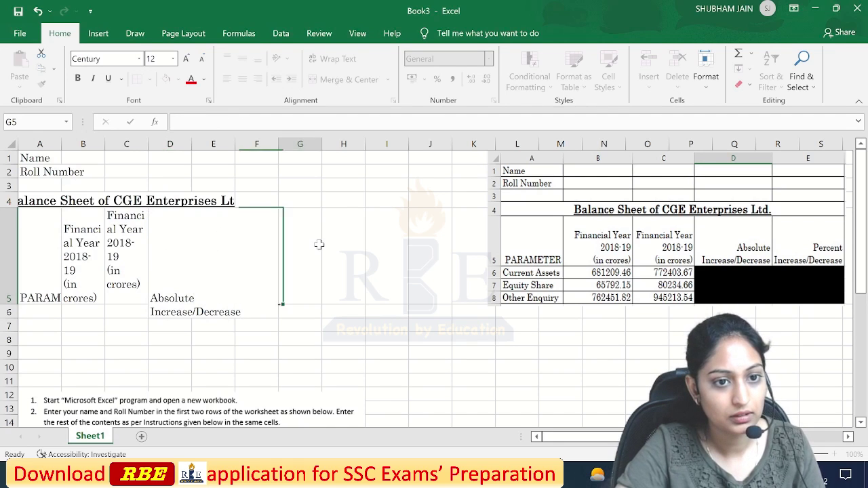
Enter the heading "Percent" in cell E5 with "Increase/Decrease" on a second line in the same cell
{"action": "left_click", "coordinate": [219, 255]}
{"action": "type", "text": "Percent"}
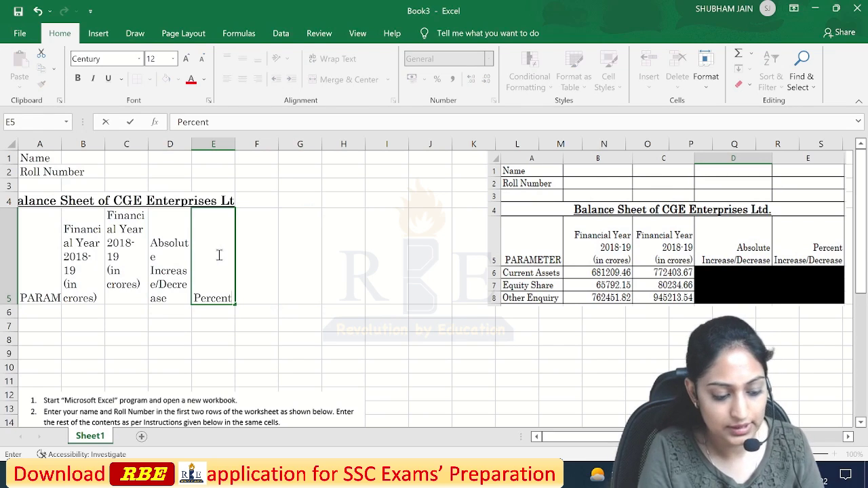
{"action": "key", "text": "alt+Return"}
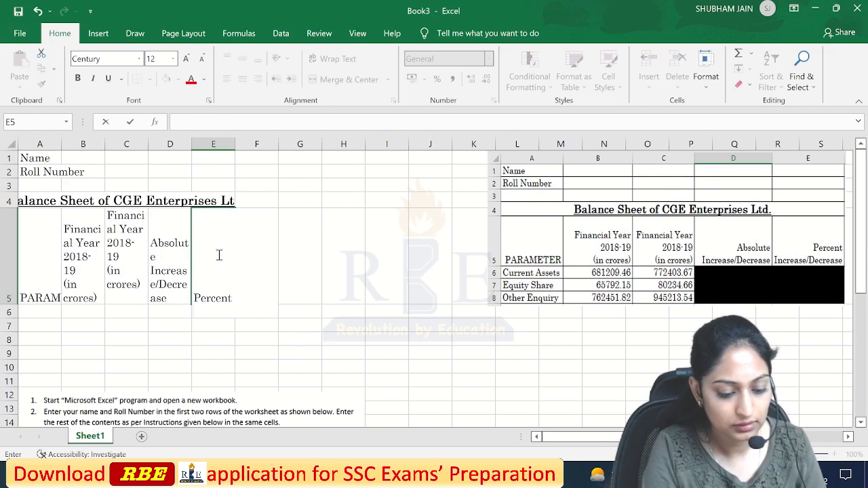
{"action": "type", "text": "Inc"}
{"action": "key", "text": "BackSpace"}
{"action": "key", "text": "BackSpace"}
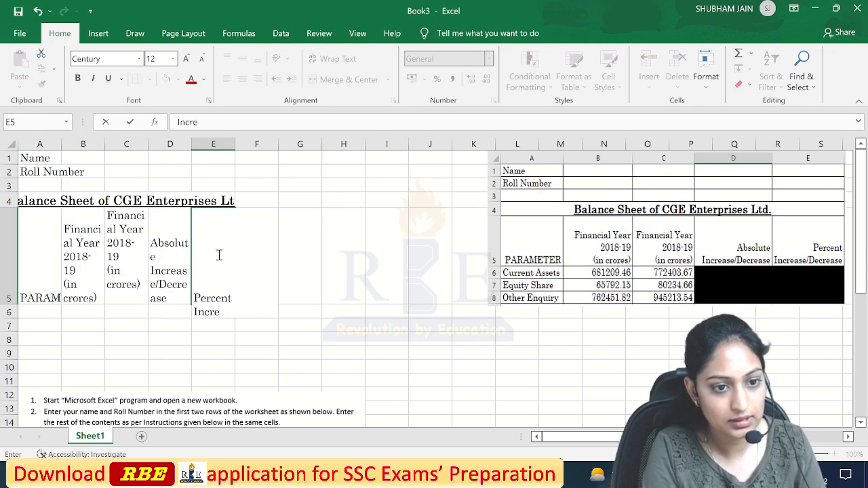
{"action": "type", "text": "ase/Dec"}
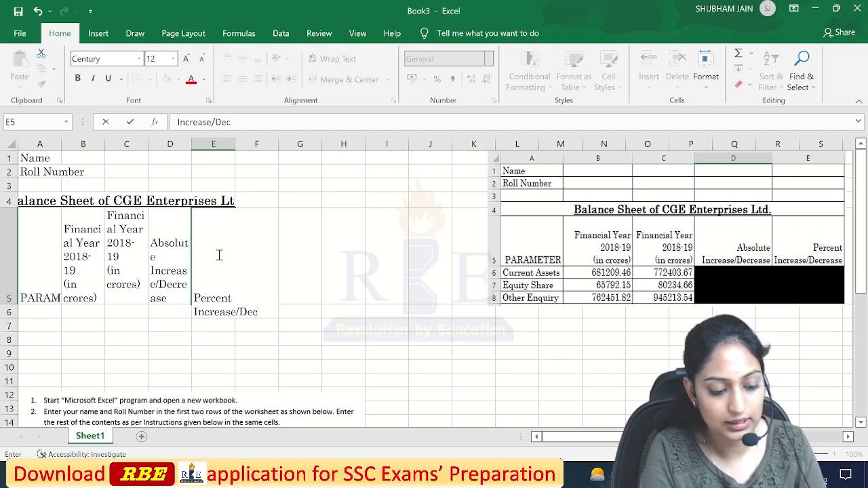
{"action": "type", "text": "rease"}
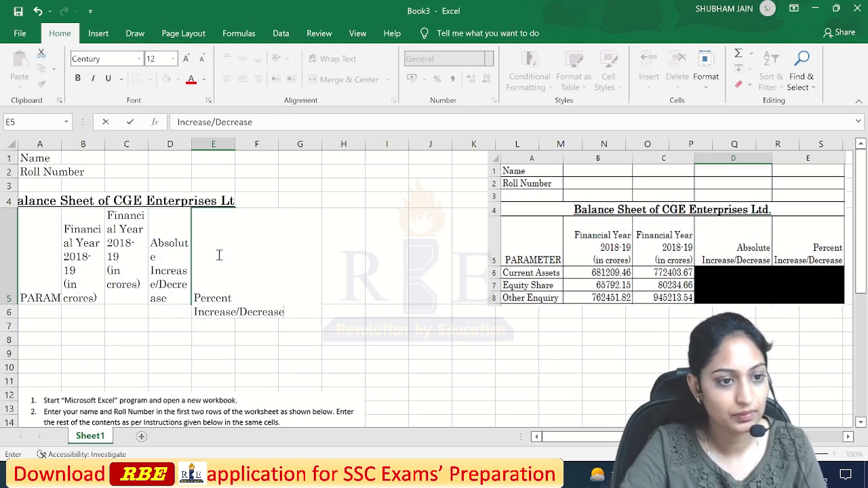
{"action": "left_click", "coordinate": [35, 311]}
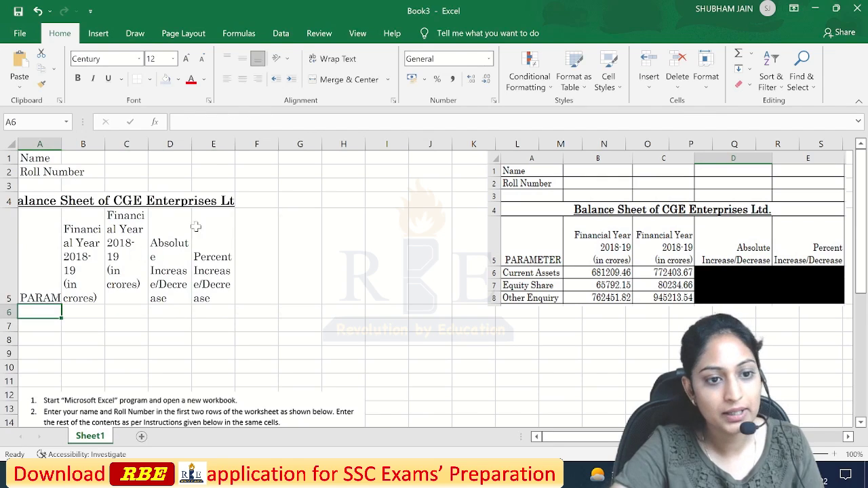
Auto-fit the width of column A to the full "PARAMETER" heading
{"action": "left_click", "coordinate": [39, 256]}
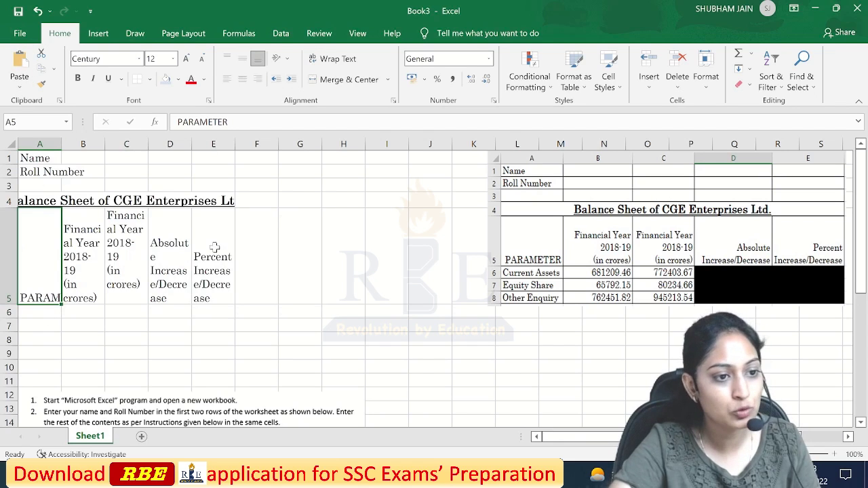
{"action": "double_click", "coordinate": [60, 149]}
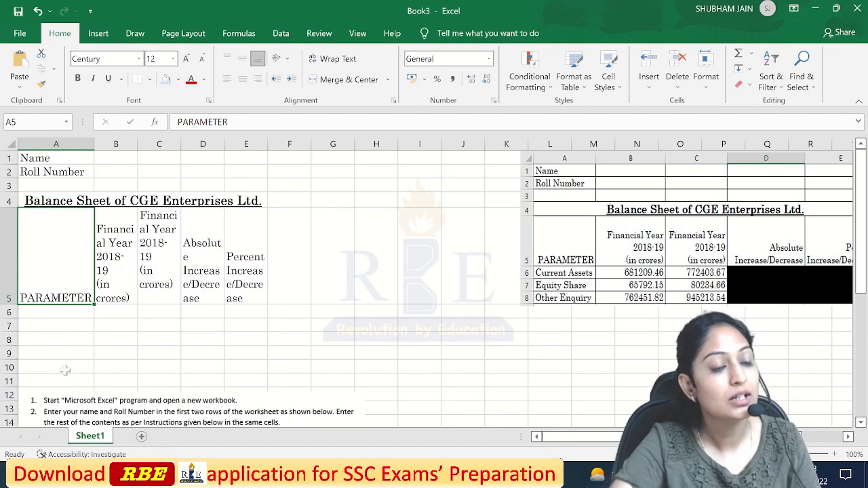
Widen column B so "Financial Year" fits on one line, and right-align the heading in cell B5
{"action": "left_click", "coordinate": [120, 290]}
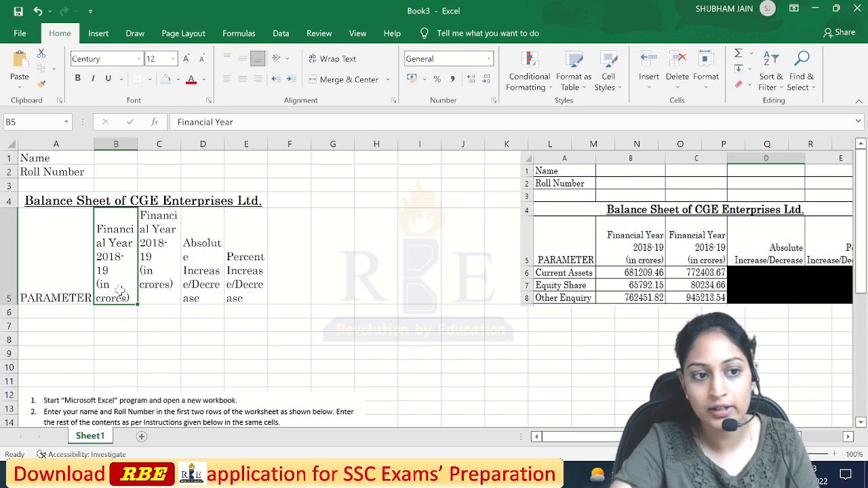
{"action": "left_click_drag", "start_coordinate": [136, 151], "coordinate": [178, 150]}
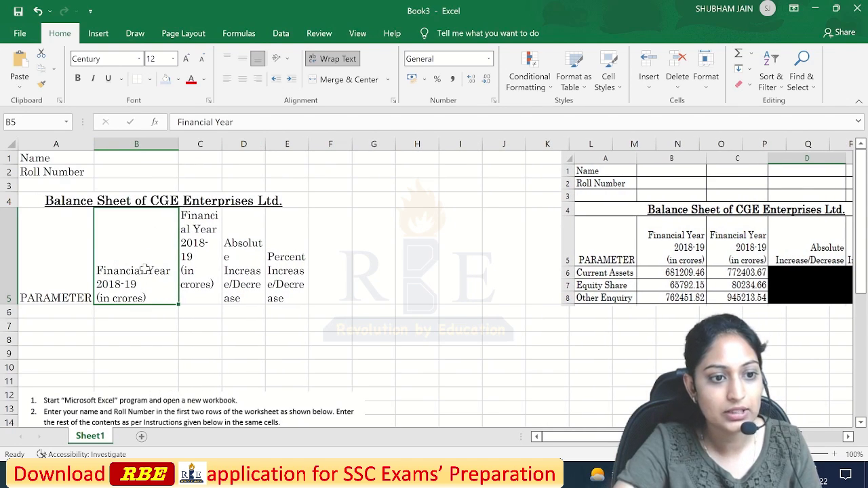
{"action": "left_click", "coordinate": [257, 79]}
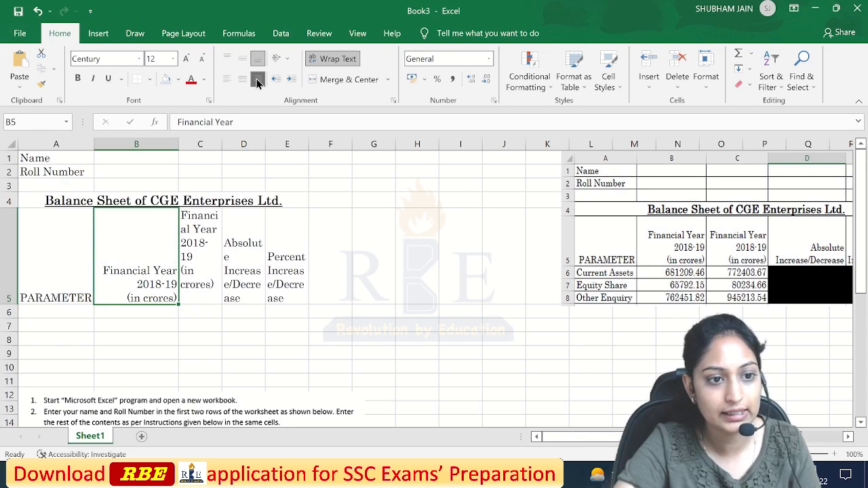
Widen column C so "Financial Year" fits on one line, and right-align the heading in cell C5
{"action": "left_click", "coordinate": [195, 260]}
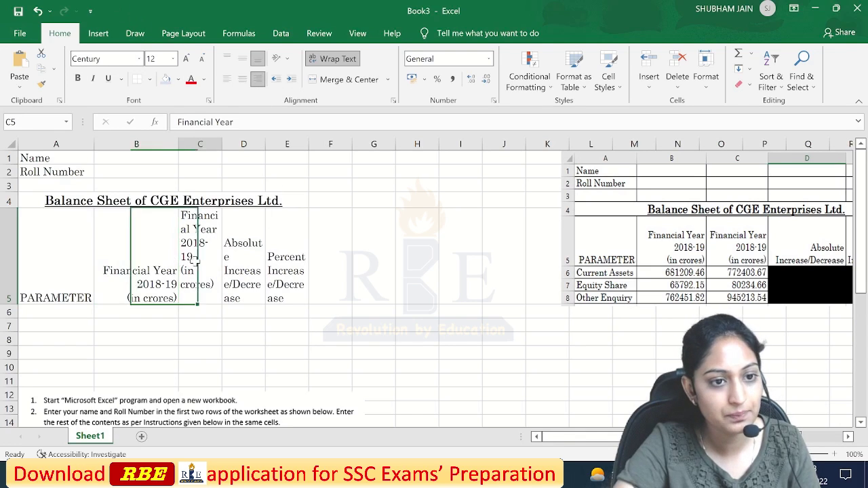
{"action": "left_click_drag", "start_coordinate": [221, 148], "coordinate": [265, 149]}
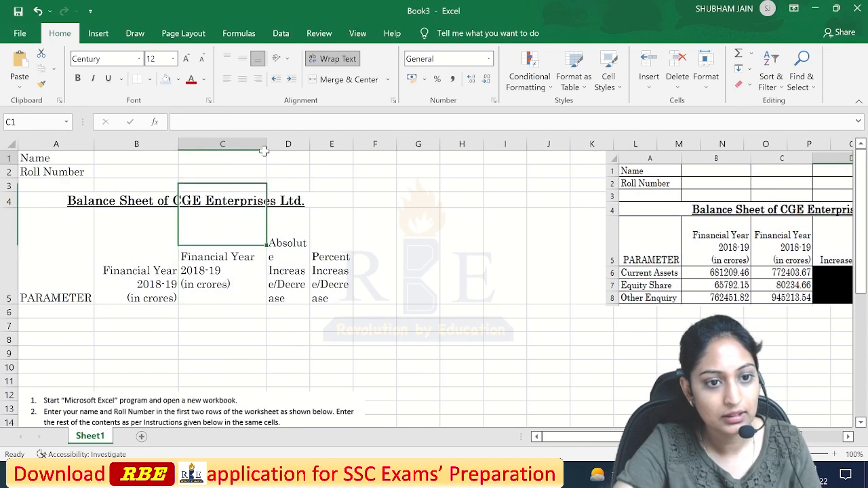
{"action": "left_click", "coordinate": [224, 265]}
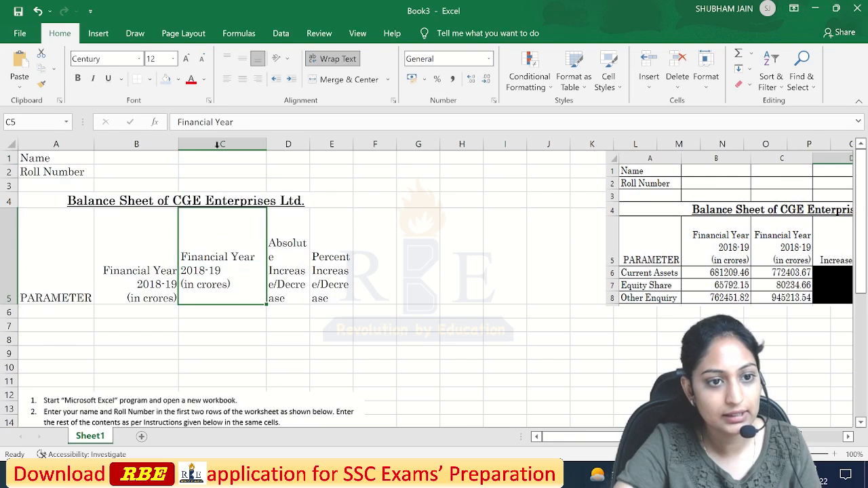
{"action": "left_click", "coordinate": [258, 80]}
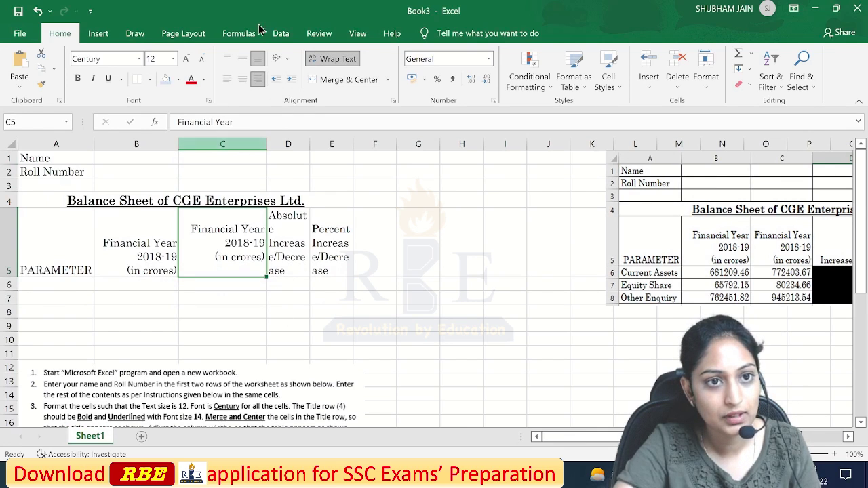
{"action": "left_click", "coordinate": [174, 250]}
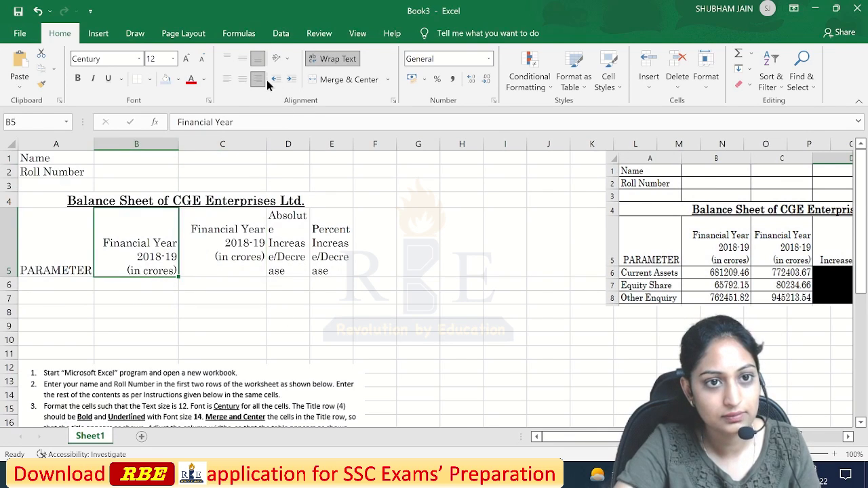
Widen columns D and E so "Increase/Decrease" fits on one line in both headings
{"action": "left_click", "coordinate": [298, 251]}
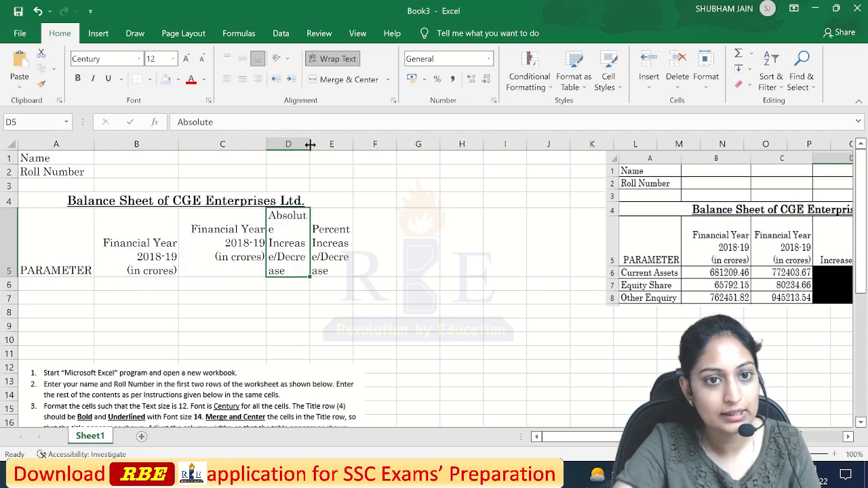
{"action": "left_click_drag", "start_coordinate": [310, 144], "coordinate": [451, 144]}
{"action": "key", "text": "Right"}
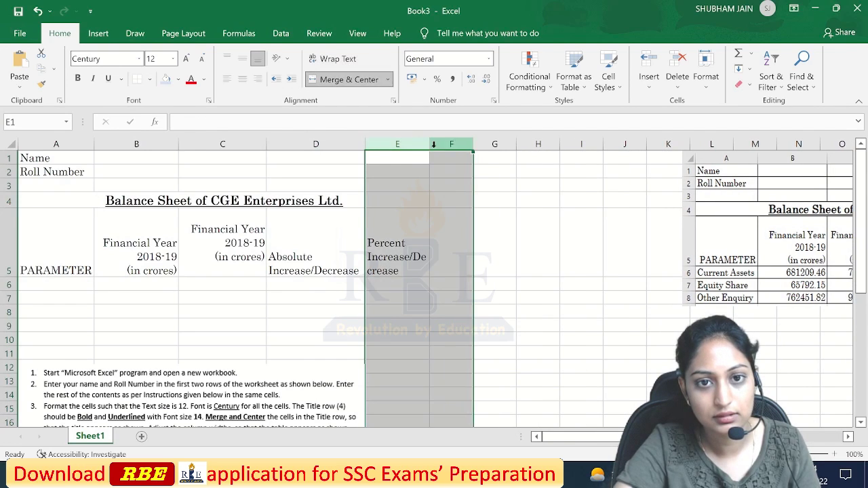
{"action": "left_click", "coordinate": [411, 167]}
{"action": "left_click", "coordinate": [423, 231]}
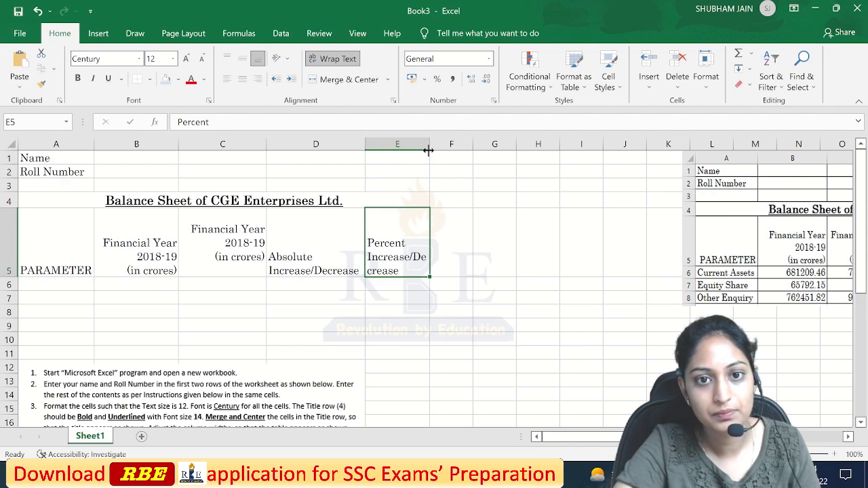
{"action": "left_click_drag", "start_coordinate": [428, 146], "coordinate": [467, 143]}
Move the reference table picture closer to the worksheet table and narrow column E slightly
{"action": "left_click_drag", "start_coordinate": [794, 249], "coordinate": [575, 232]}
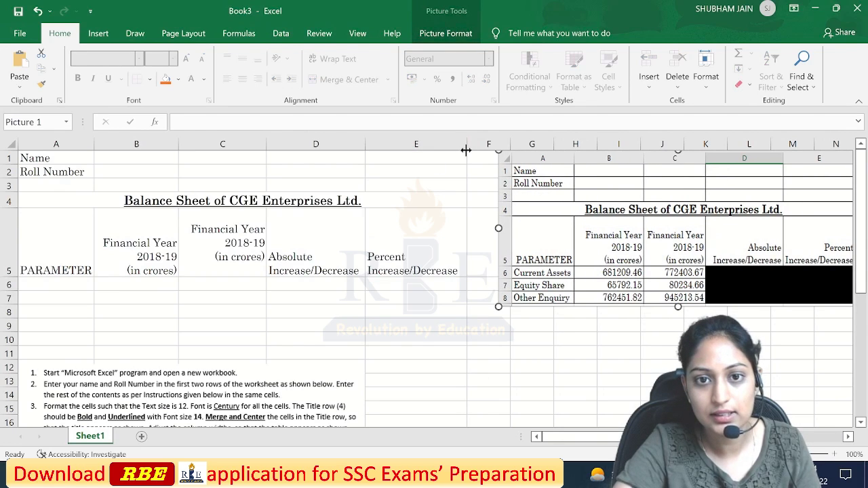
{"action": "left_click_drag", "start_coordinate": [465, 147], "coordinate": [460, 147]}
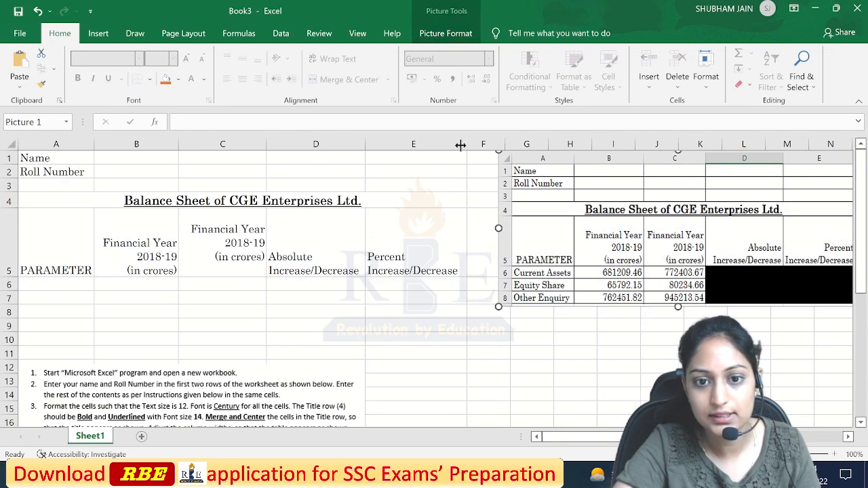
{"action": "mouse_move", "coordinate": [682, 236]}
{"action": "left_mouse_down"}
{"action": "mouse_move", "coordinate": [666, 235]}
{"action": "mouse_move", "coordinate": [686, 235]}
{"action": "left_mouse_up"}
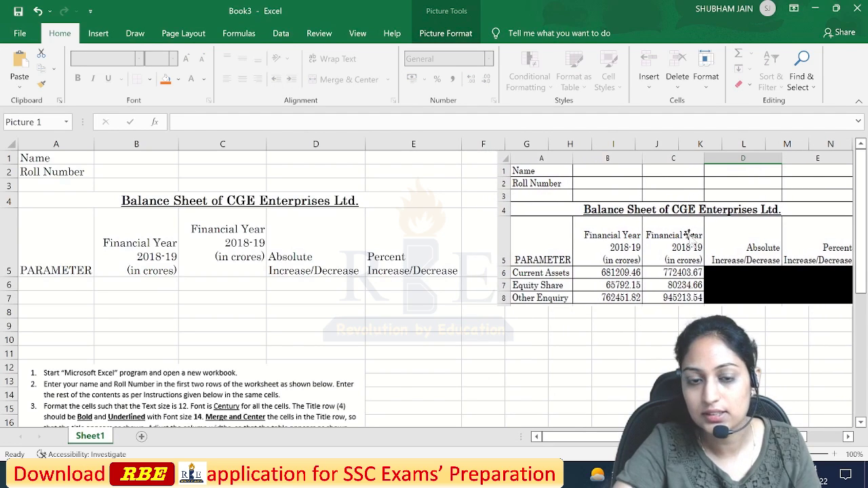
Reduce the height of heading row 5 slightly
{"action": "left_click", "coordinate": [20, 270]}
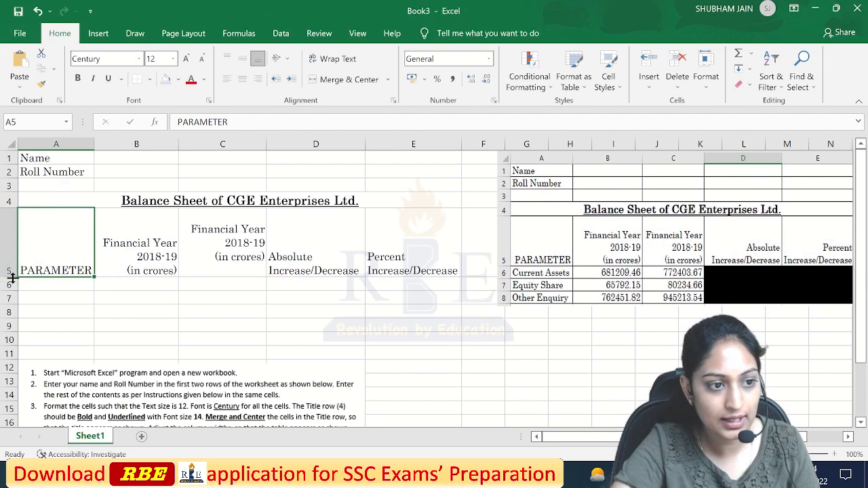
{"action": "left_click_drag", "start_coordinate": [12, 277], "coordinate": [12, 269]}
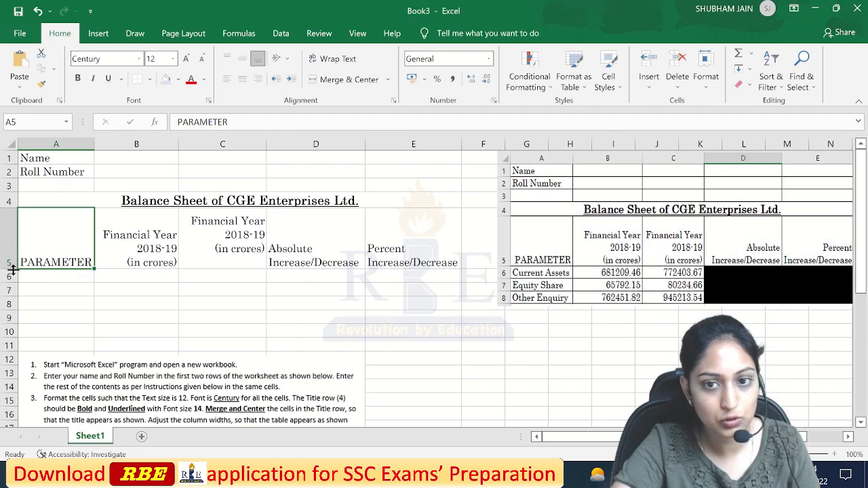
{"action": "left_click", "coordinate": [238, 240]}
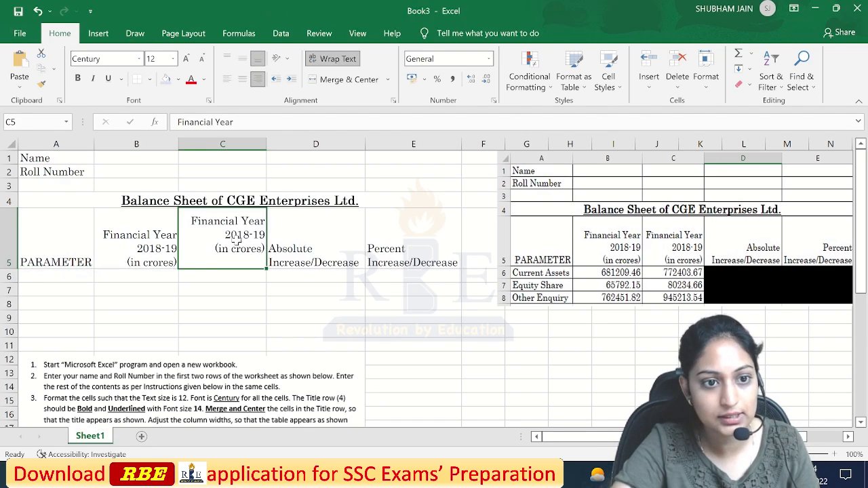
{"action": "left_click", "coordinate": [150, 235]}
Right-align the "Absolute Increase/Decrease" and "Percent Increase/Decrease" headings in cells D5 and E5
{"action": "left_click", "coordinate": [285, 247]}
{"action": "left_click", "coordinate": [407, 253]}
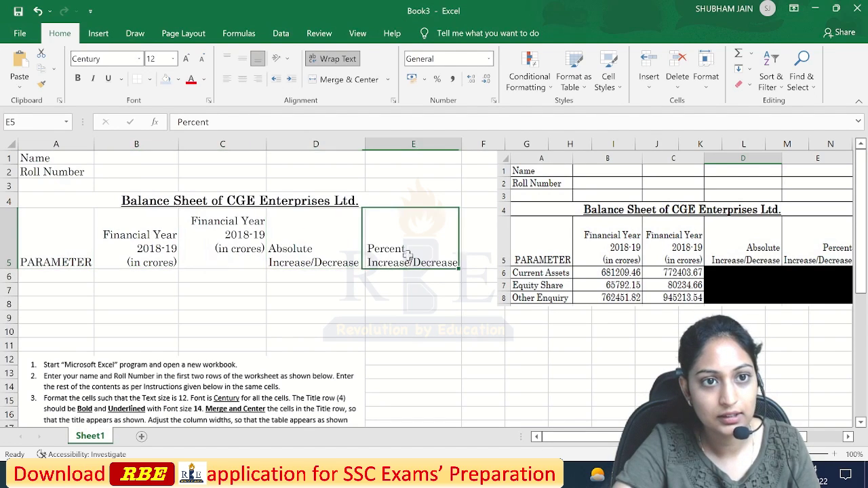
{"action": "left_click", "coordinate": [298, 241]}
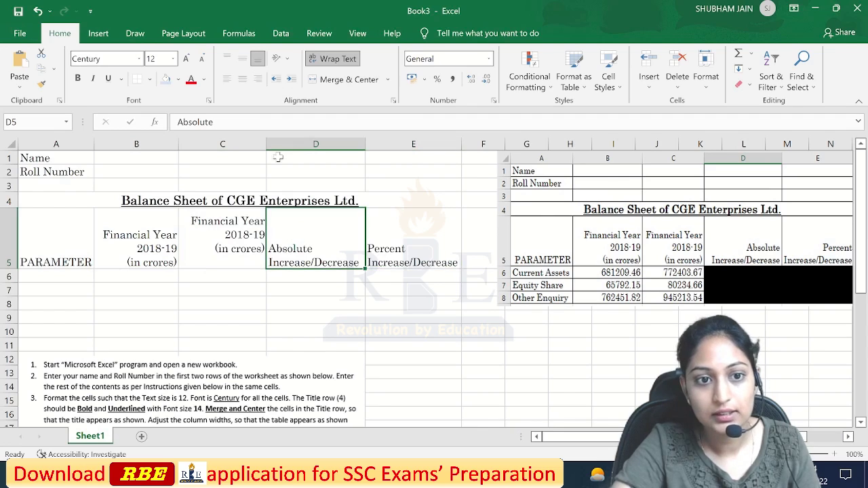
{"action": "left_click", "coordinate": [264, 80]}
{"action": "left_click", "coordinate": [392, 234]}
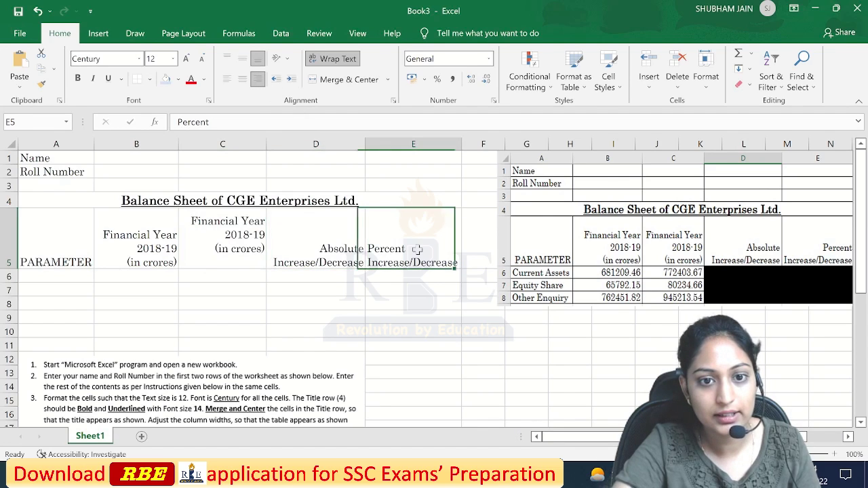
{"action": "left_click", "coordinate": [260, 78]}
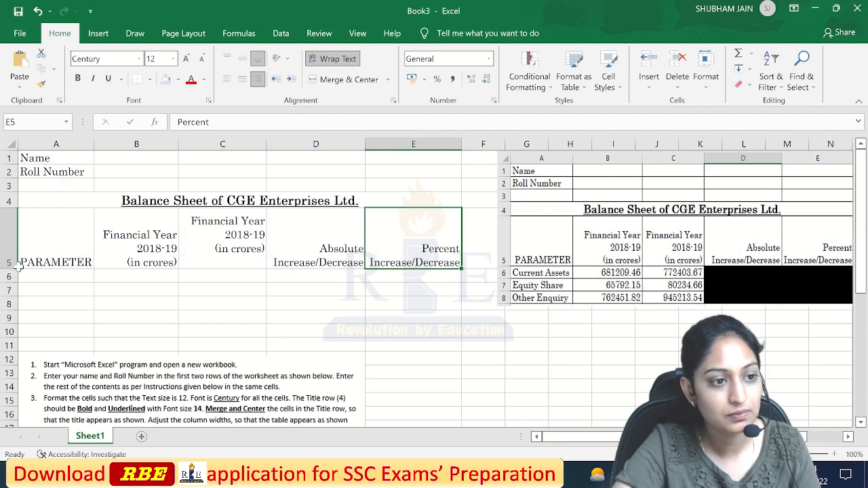
Reduce the height of row 5 further so the three-line headings fit tightly
{"action": "left_click", "coordinate": [228, 231]}
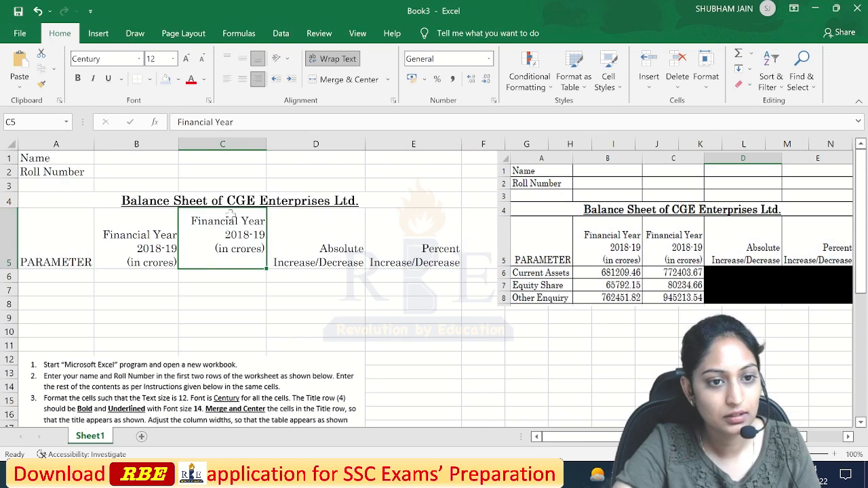
{"action": "left_click", "coordinate": [105, 258]}
{"action": "left_click_drag", "start_coordinate": [14, 269], "coordinate": [13, 260]}
{"action": "left_click", "coordinate": [237, 236]}
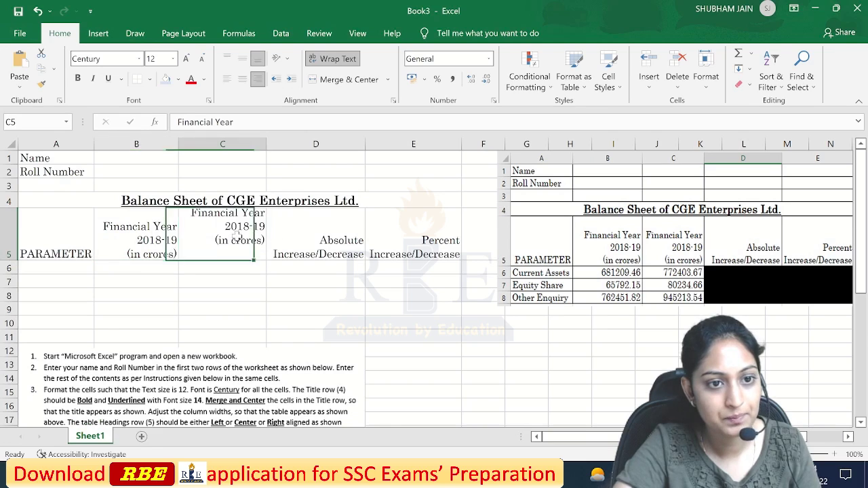
{"action": "double_click", "coordinate": [236, 236]}
{"action": "left_click", "coordinate": [191, 226]}
{"action": "left_click", "coordinate": [400, 307]}
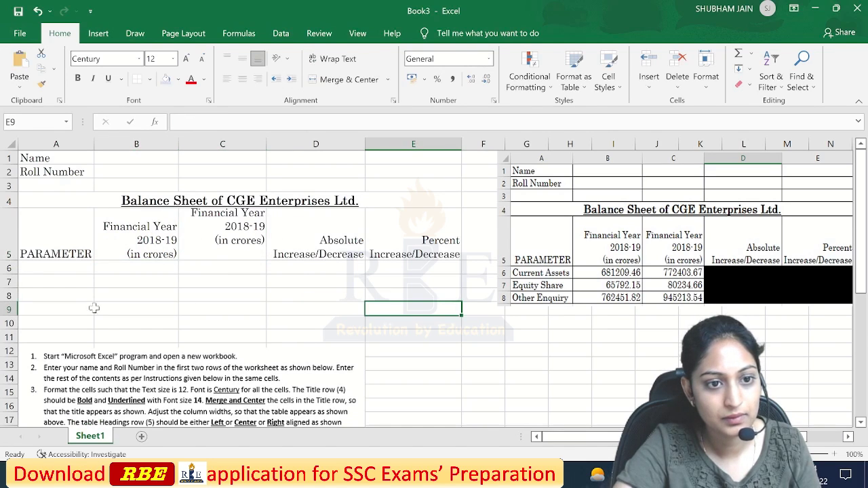
Enter the row labels "Current Assets", "Equity Share" and "Other Enquiry" in cells A6 to A8
{"action": "left_click", "coordinate": [71, 271]}
{"action": "type", "text": "C"}
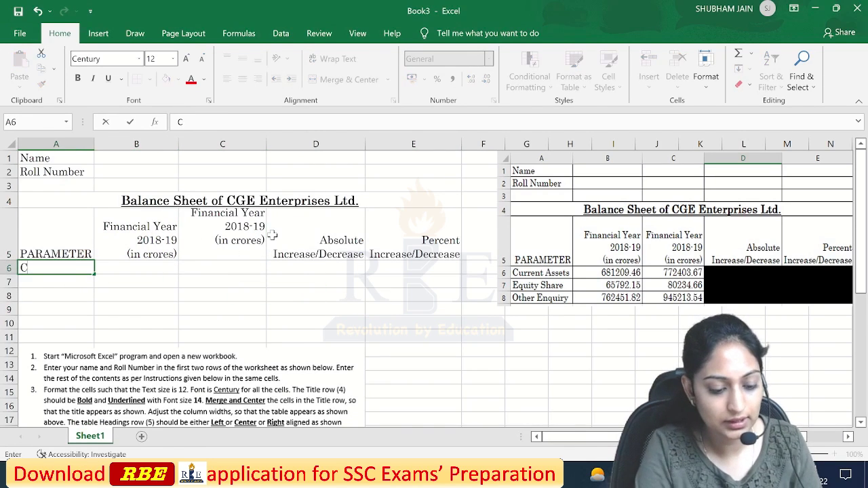
{"action": "type", "text": "urrent Assets"}
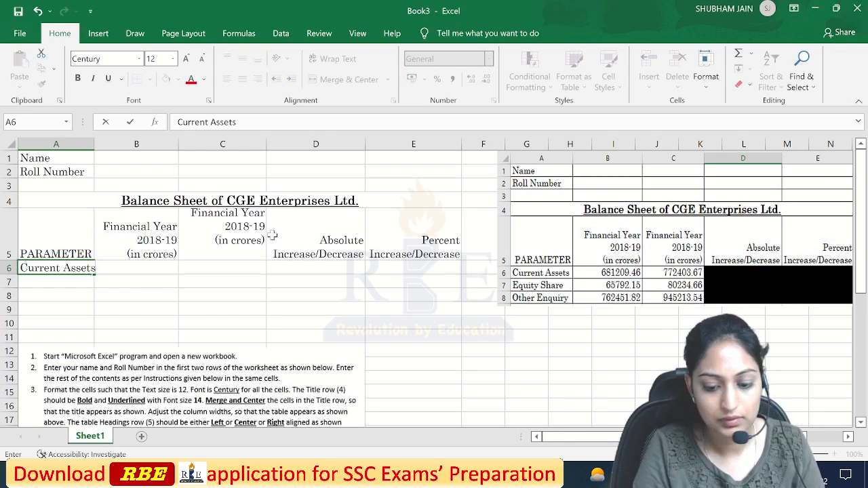
{"action": "key", "text": "Return"}
{"action": "type", "text": "E"}
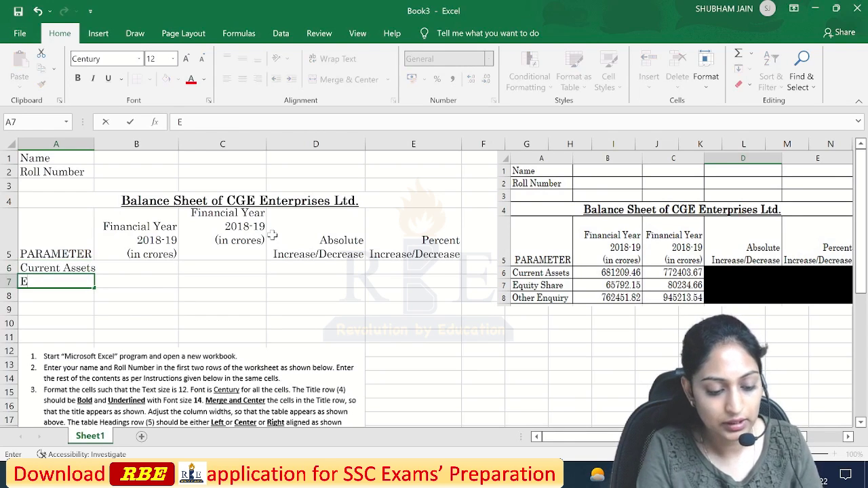
{"action": "type", "text": "quity Shgare"}
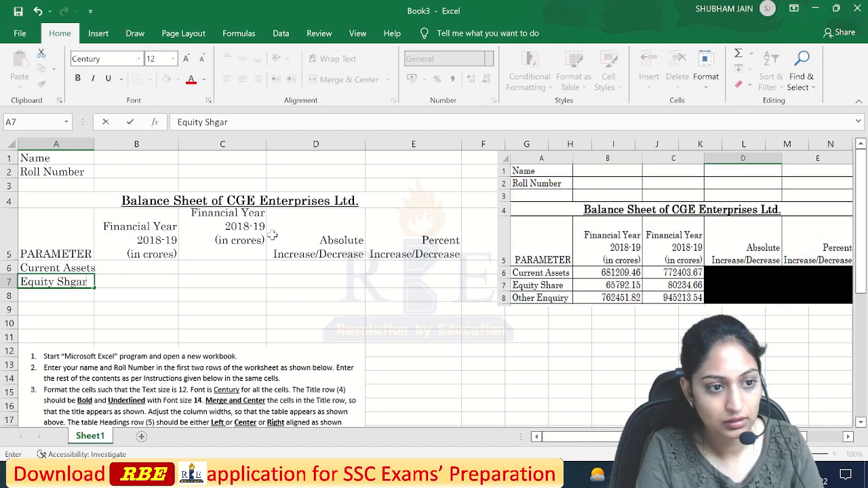
{"action": "key", "text": "BackSpace"}
{"action": "key", "text": "BackSpace"}
{"action": "type", "text": "a"}
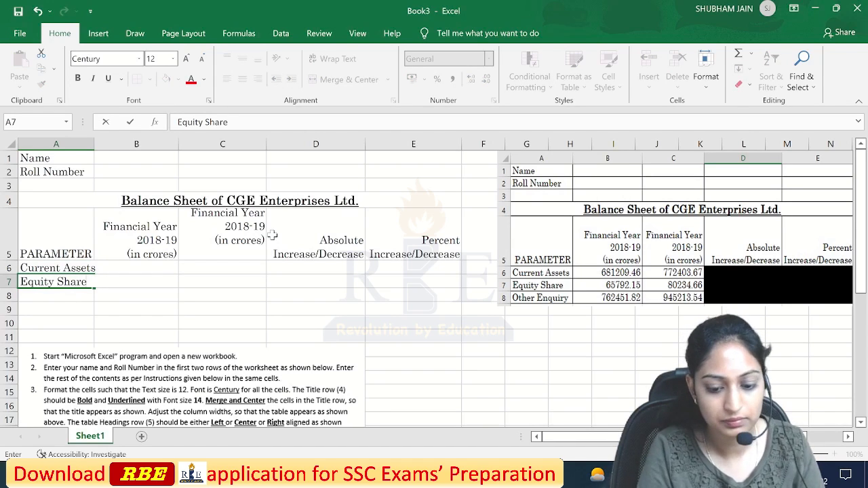
{"action": "key", "text": "Return"}
{"action": "type", "text": "Other Enquiry"}
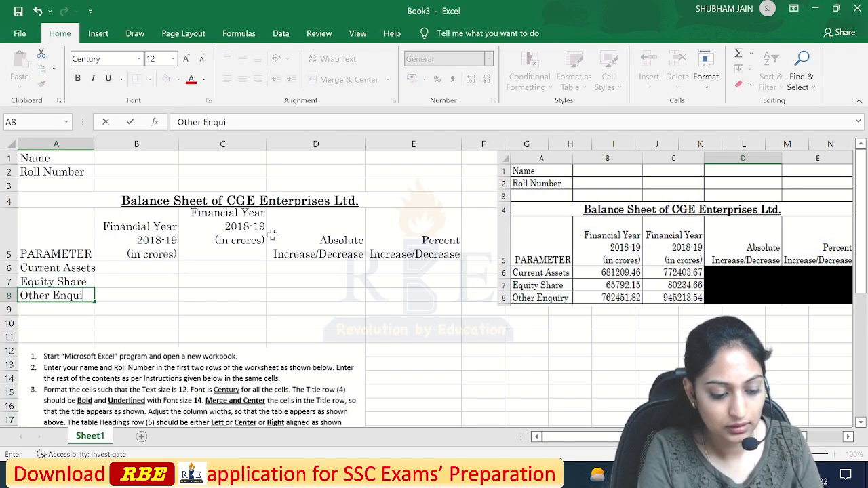
{"action": "left_click", "coordinate": [129, 271]}
Enter 681209.46, 65792.15 and 762451.82 in cells B6 to B8
{"action": "left_click", "coordinate": [200, 232]}
{"action": "left_click", "coordinate": [156, 269]}
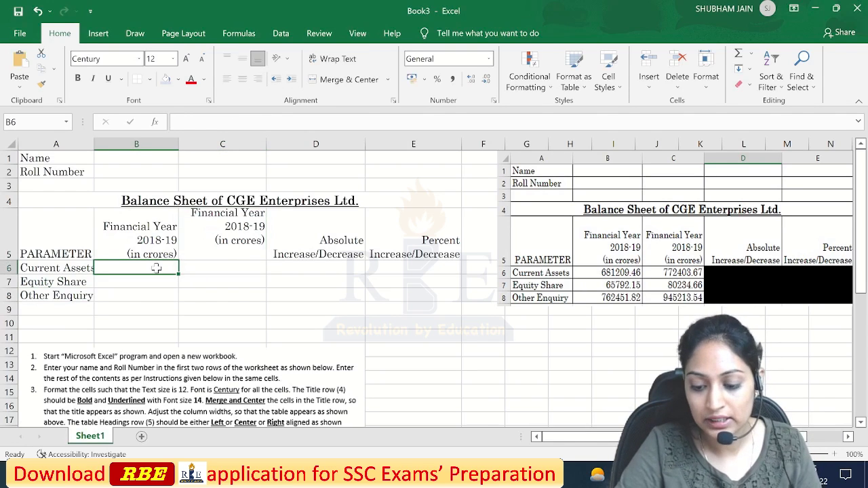
{"action": "type", "text": "681209.46"}
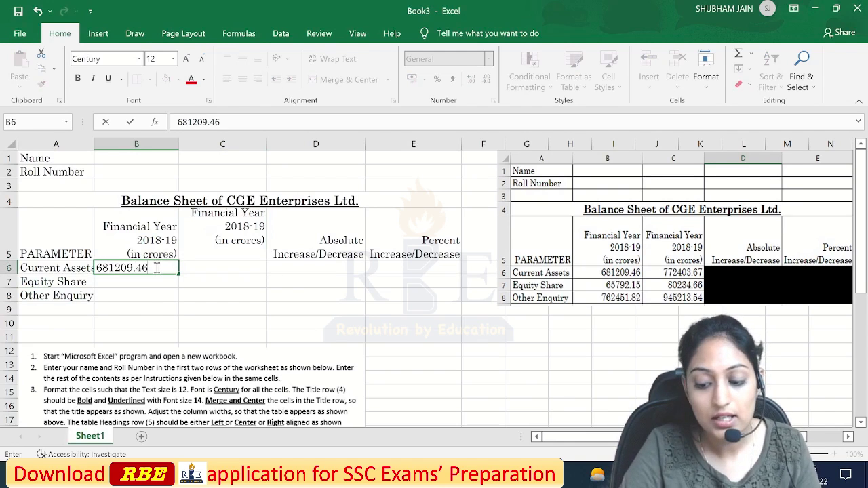
{"action": "key", "text": "Return"}
{"action": "type", "text": "65792.15"}
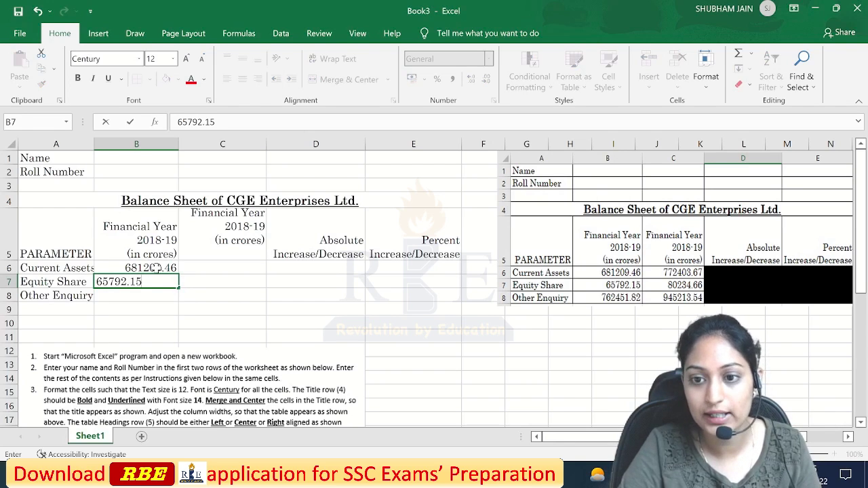
{"action": "key", "text": "Return"}
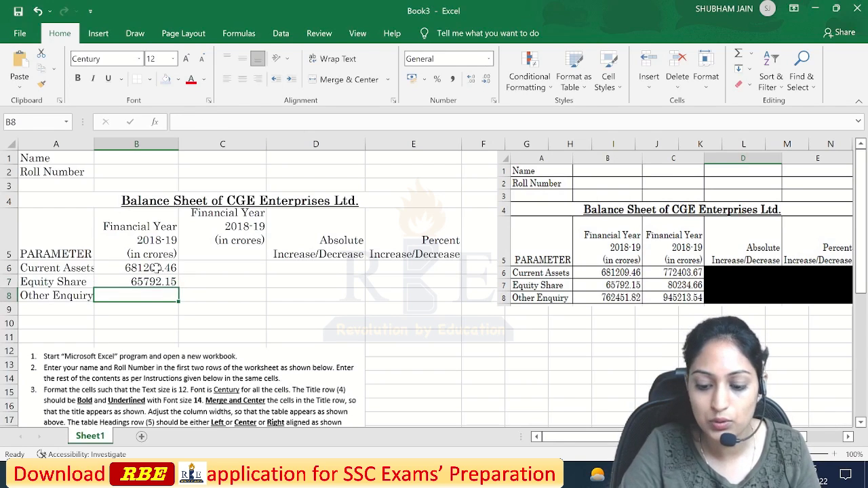
{"action": "type", "text": "762451.82"}
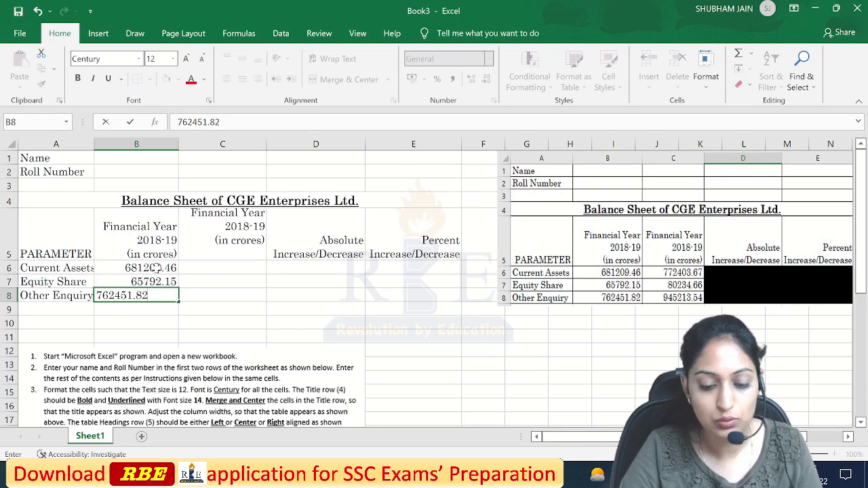
{"action": "key", "text": "Tab"}
Enter 772403.67, 80234.66 and 945213.54 in cells C6 to C8
{"action": "key", "text": "Up"}
{"action": "key", "text": "Up"}
{"action": "type", "text": "7"}
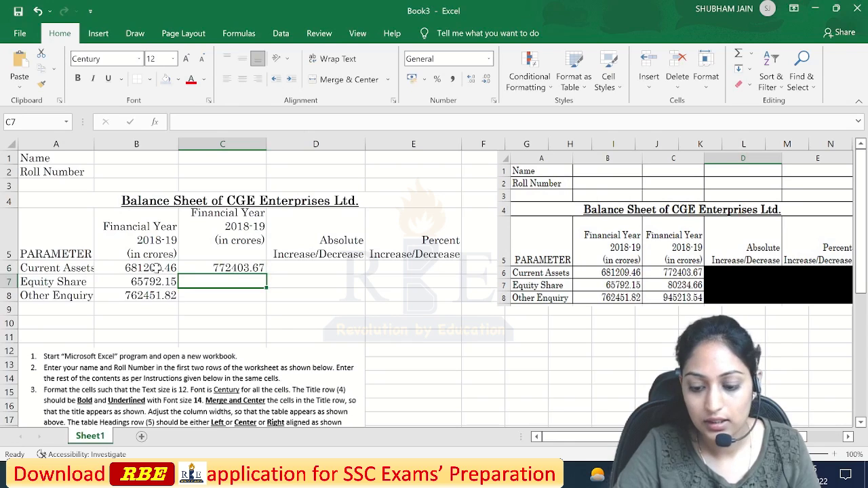
{"action": "type", "text": "80234"}
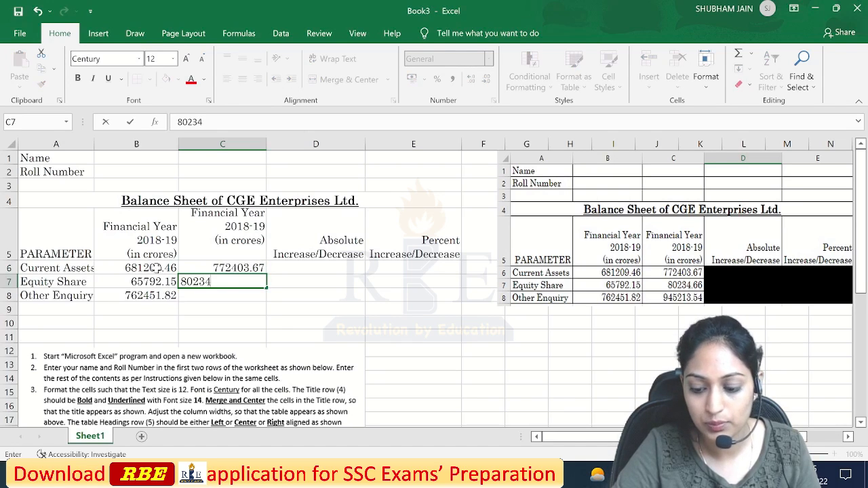
{"action": "type", "text": ".66"}
{"action": "key", "text": "Return"}
{"action": "type", "text": "945213.54"}
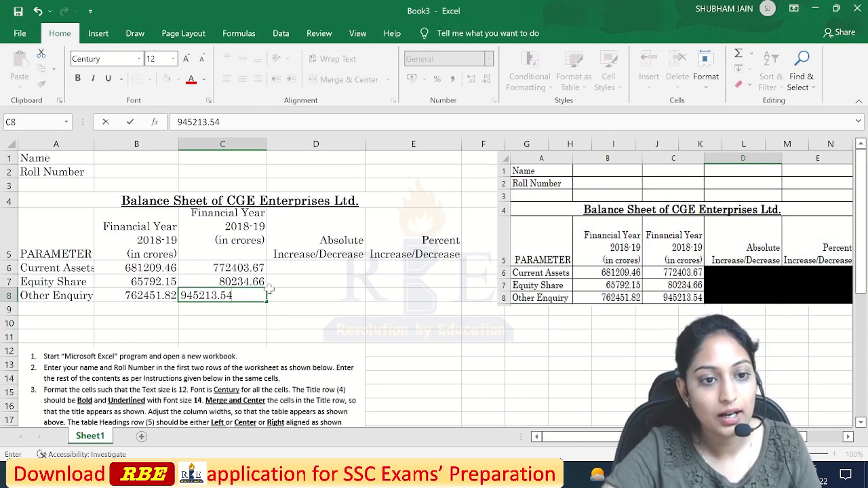
Enter the formula =ABS(C6-B6) in cell D6 to calculate the absolute change for Current Assets
{"action": "left_click", "coordinate": [316, 263]}
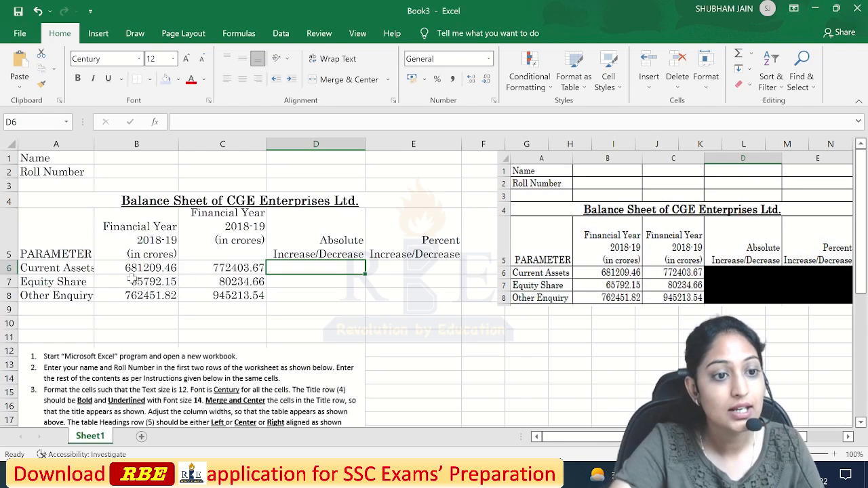
{"action": "double_click", "coordinate": [287, 268]}
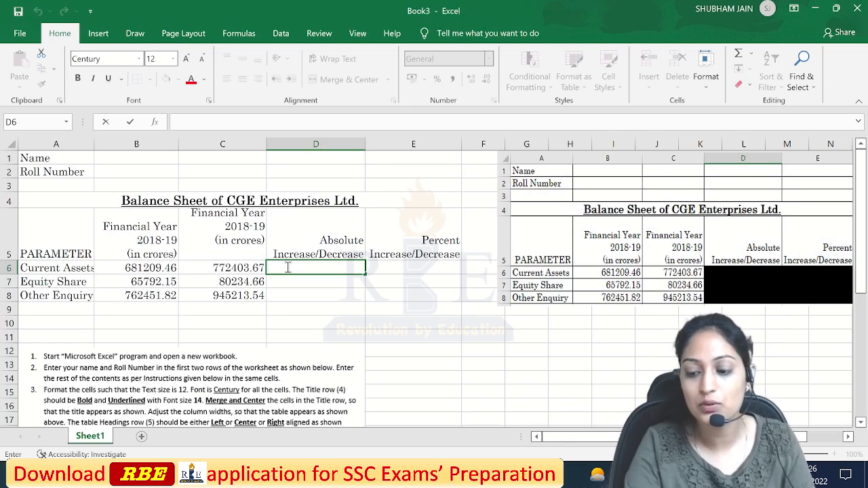
{"action": "type", "text": "=abs"}
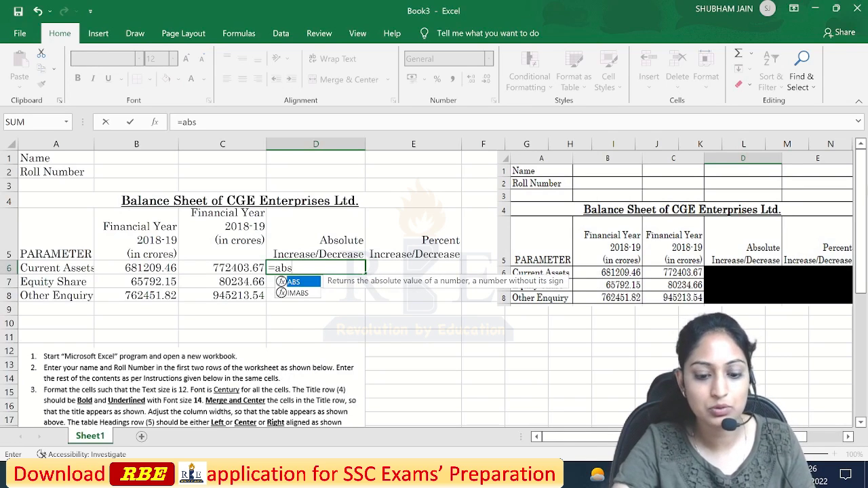
{"action": "type", "text": "("}
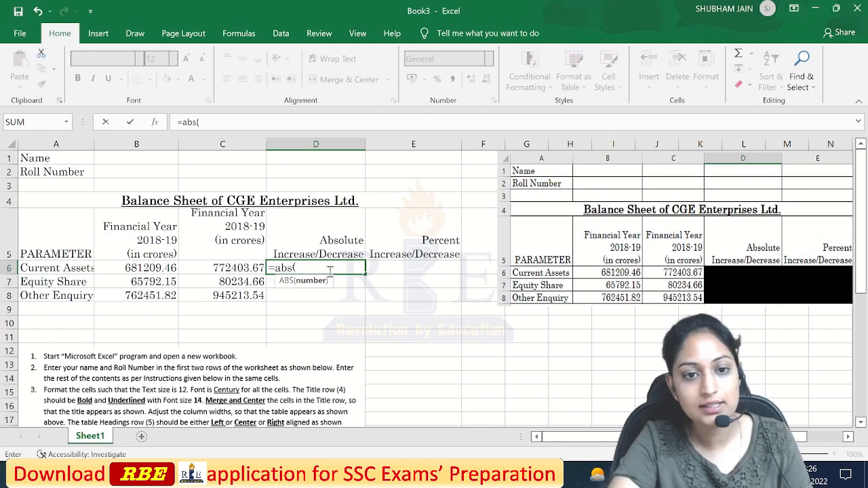
{"action": "left_click", "coordinate": [208, 268]}
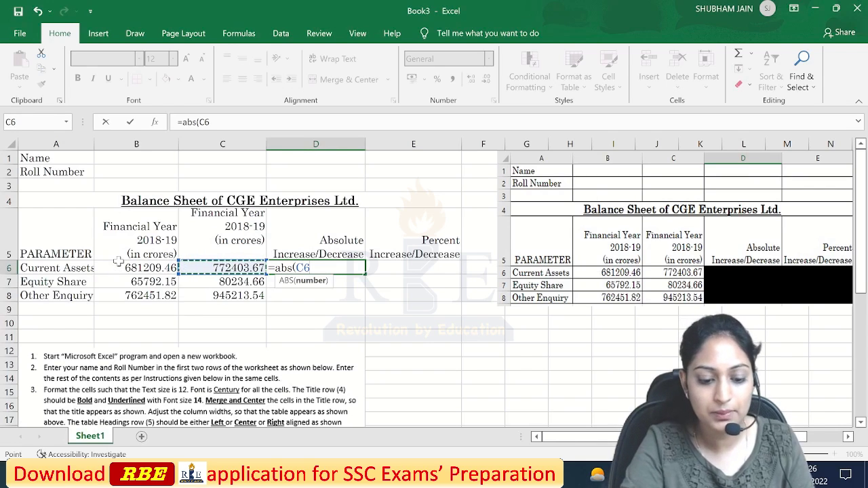
{"action": "type", "text": "-"}
{"action": "left_click", "coordinate": [117, 268]}
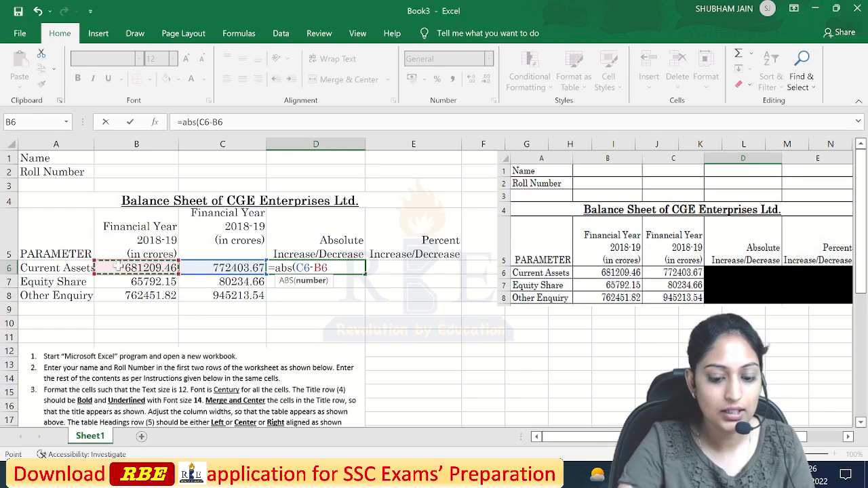
{"action": "type", "text": ")"}
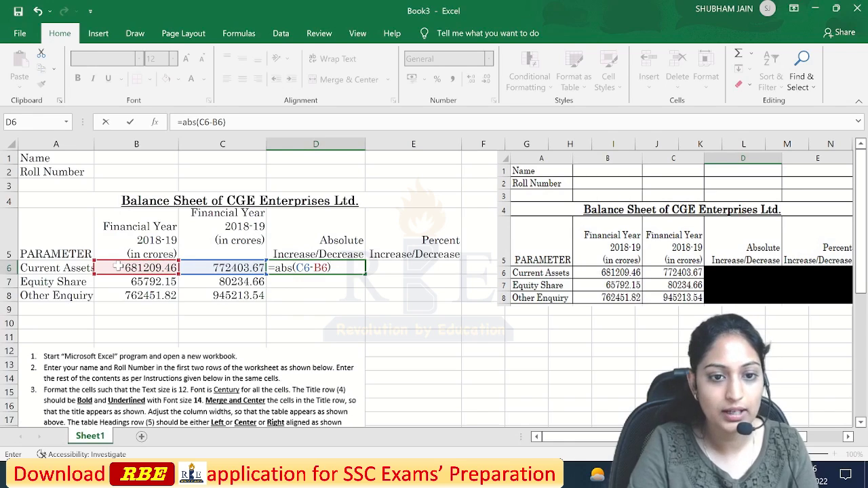
{"action": "key", "text": "Return"}
Fill the absolute-change formula from D6 down to D8
{"action": "left_click", "coordinate": [319, 269]}
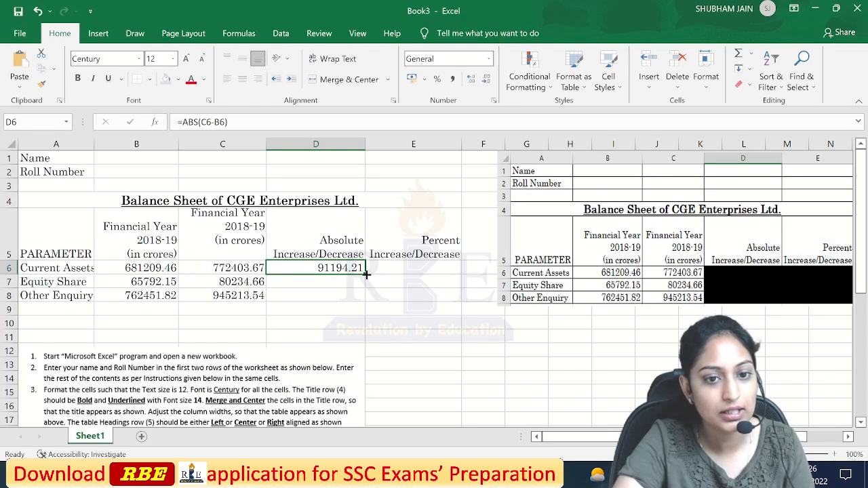
{"action": "left_click_drag", "start_coordinate": [366, 274], "coordinate": [368, 301]}
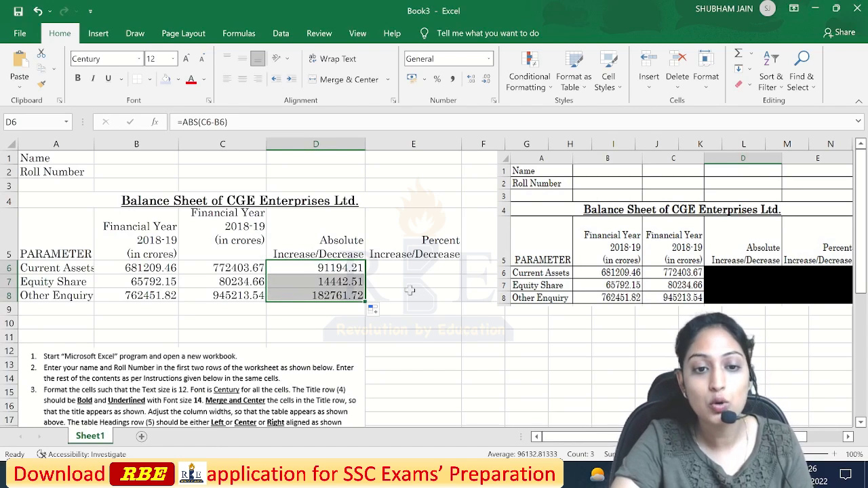
{"action": "left_click", "coordinate": [321, 339]}
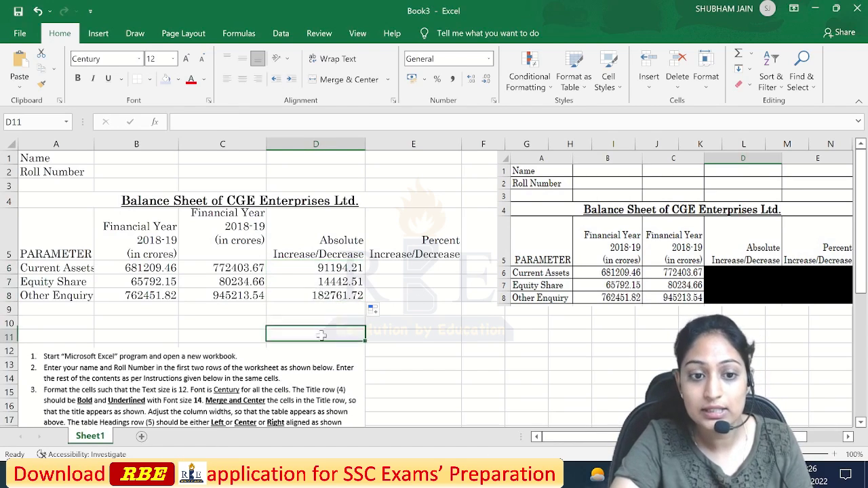
Enter the plain subtraction formula =C6-B6 in cell E11 as an alternative to the ABS formula
{"action": "left_click", "coordinate": [388, 335]}
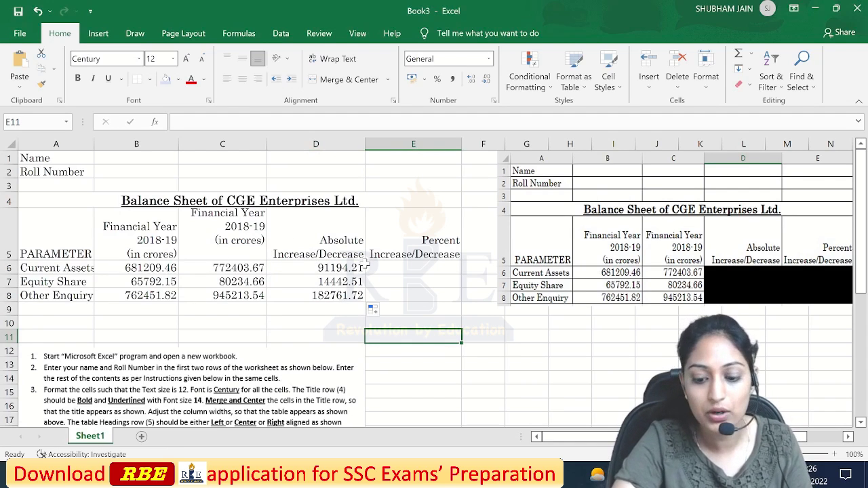
{"action": "type", "text": "="}
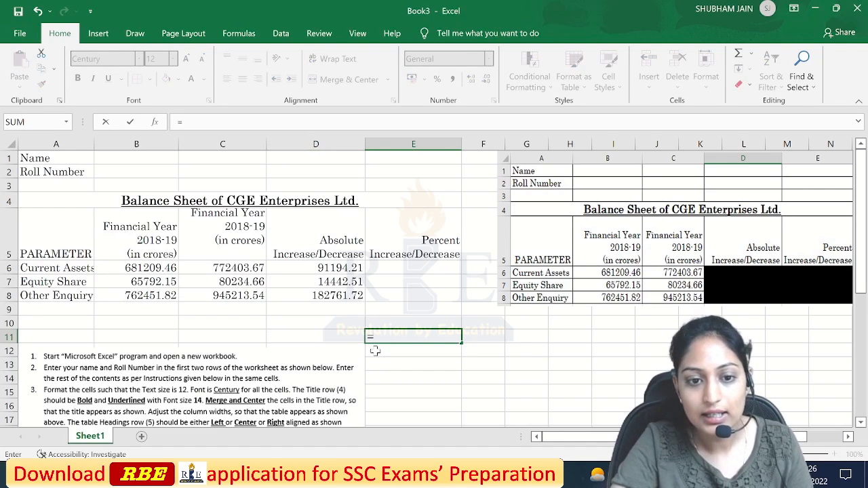
{"action": "left_click", "coordinate": [222, 269]}
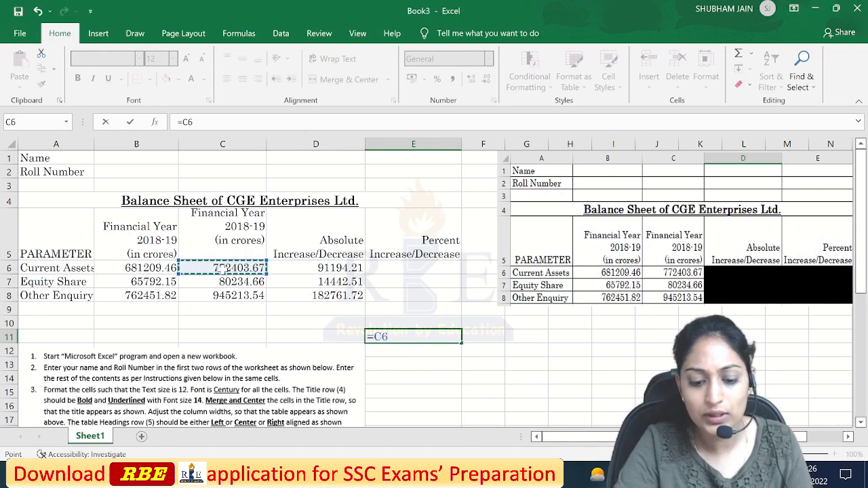
{"action": "type", "text": "-"}
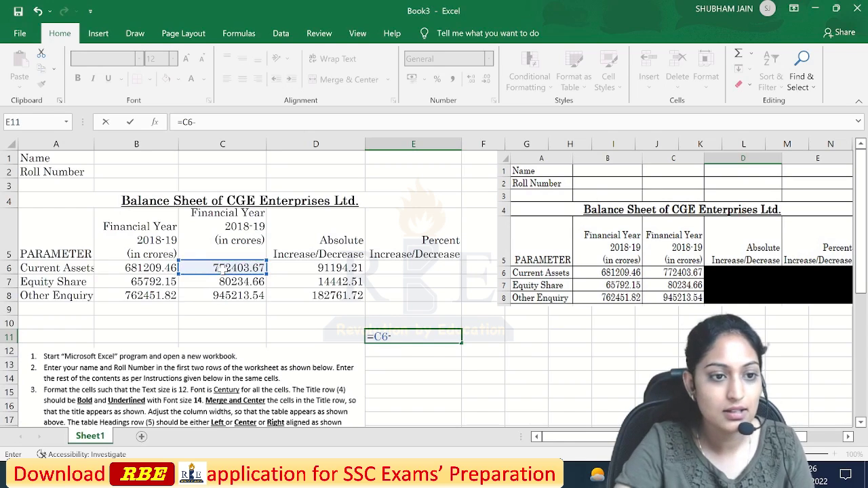
{"action": "left_click", "coordinate": [125, 267]}
{"action": "key", "text": "Return"}
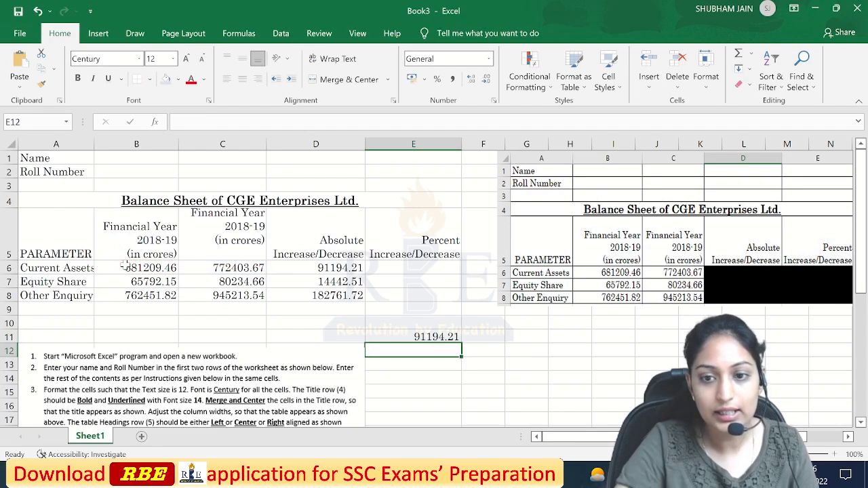
Shift the instructions picture to read the formula requirements in point 5, and return it below the table
{"action": "left_click", "coordinate": [302, 384]}
{"action": "left_click_drag", "start_coordinate": [283, 386], "coordinate": [607, 189]}
{"action": "key", "text": "ctrl+z"}
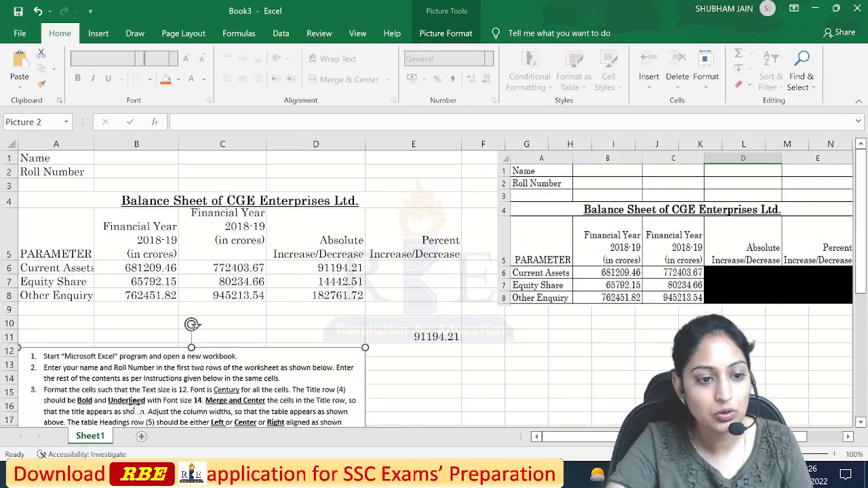
{"action": "left_click_drag", "start_coordinate": [147, 389], "coordinate": [286, 293]}
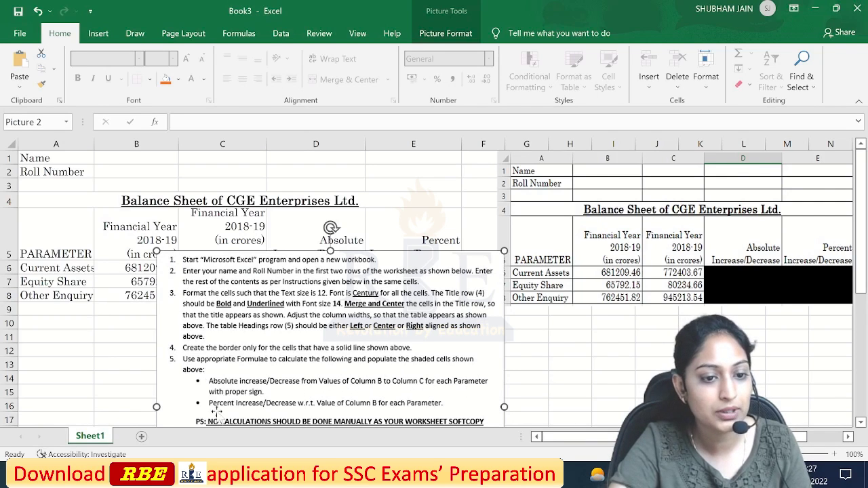
{"action": "left_click_drag", "start_coordinate": [312, 339], "coordinate": [183, 398]}
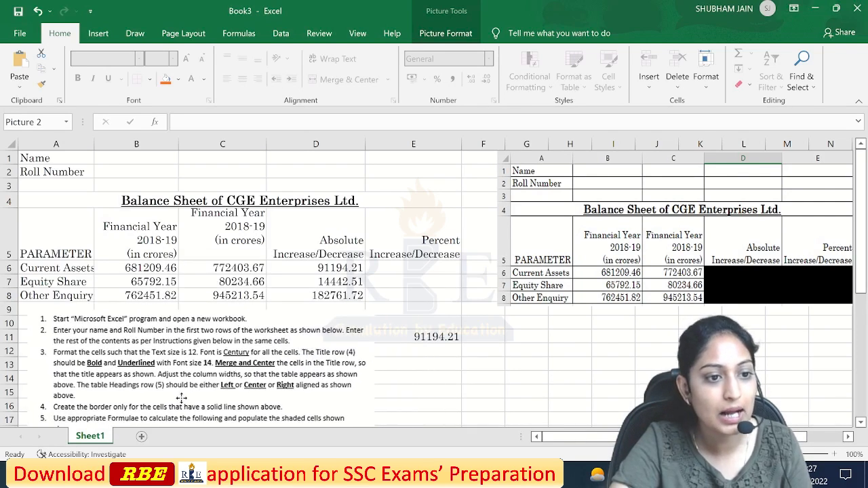
{"action": "left_click_drag", "start_coordinate": [354, 314], "coordinate": [344, 343]}
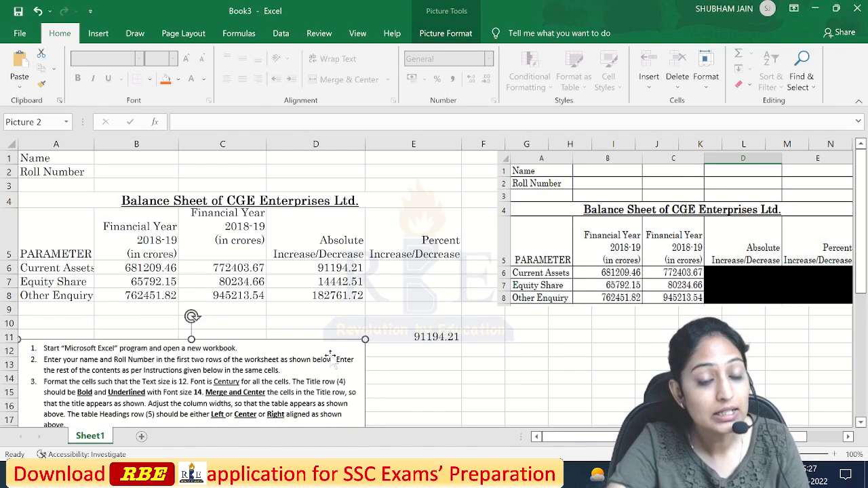
{"action": "left_click", "coordinate": [397, 337]}
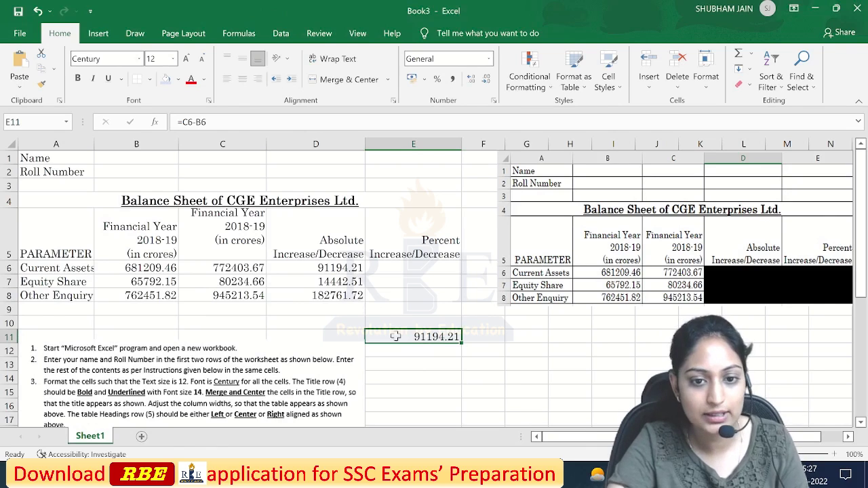
{"action": "left_click", "coordinate": [422, 355]}
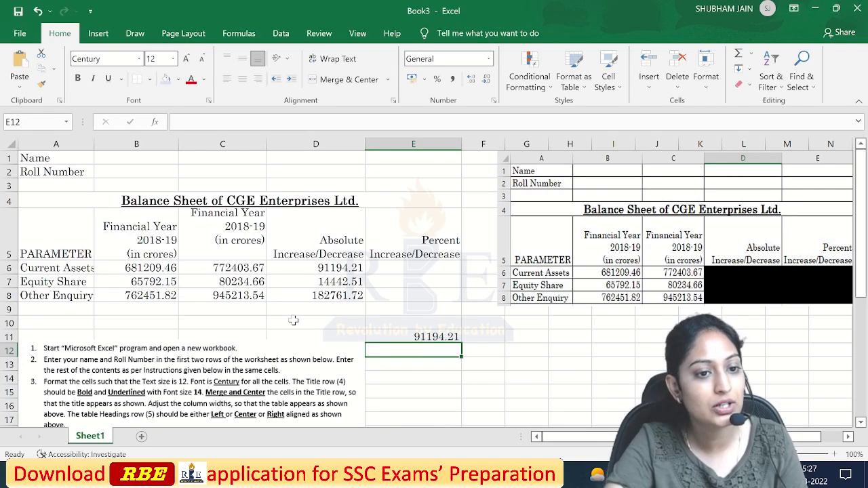
{"action": "double_click", "coordinate": [407, 336]}
{"action": "left_click", "coordinate": [434, 363]}
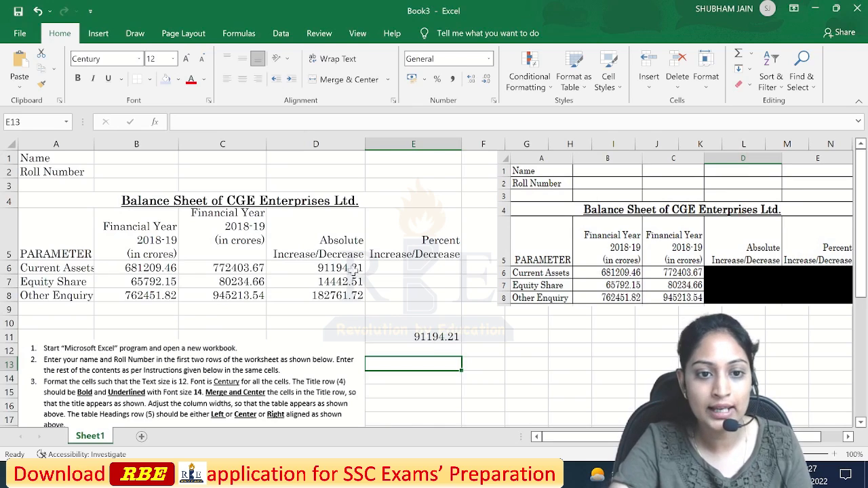
{"action": "left_click", "coordinate": [397, 268]}
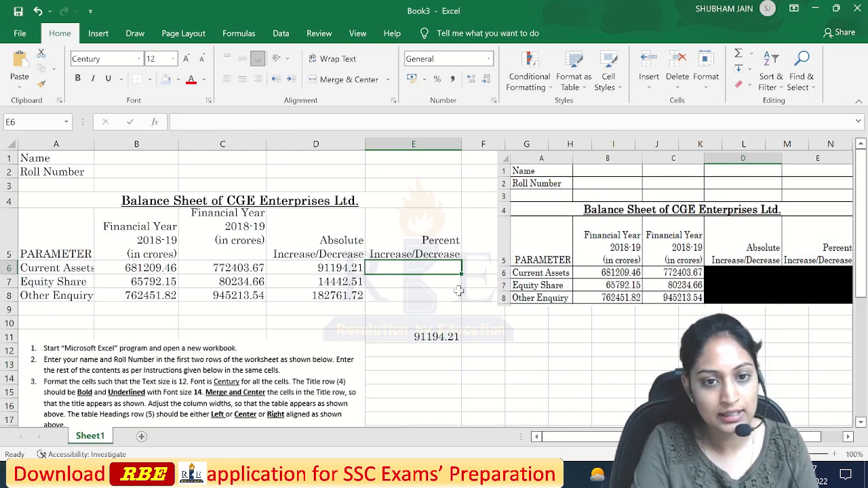
{"action": "type", "text": "="}
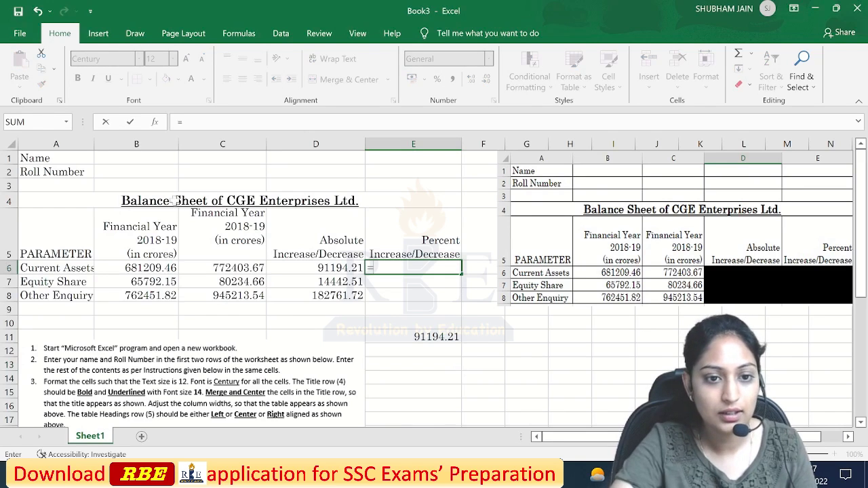
{"action": "left_click", "coordinate": [306, 268]}
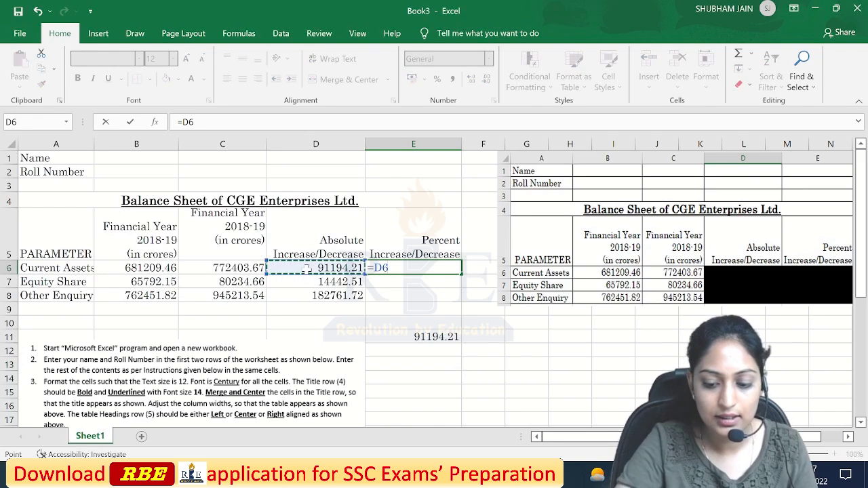
{"action": "type", "text": "/"}
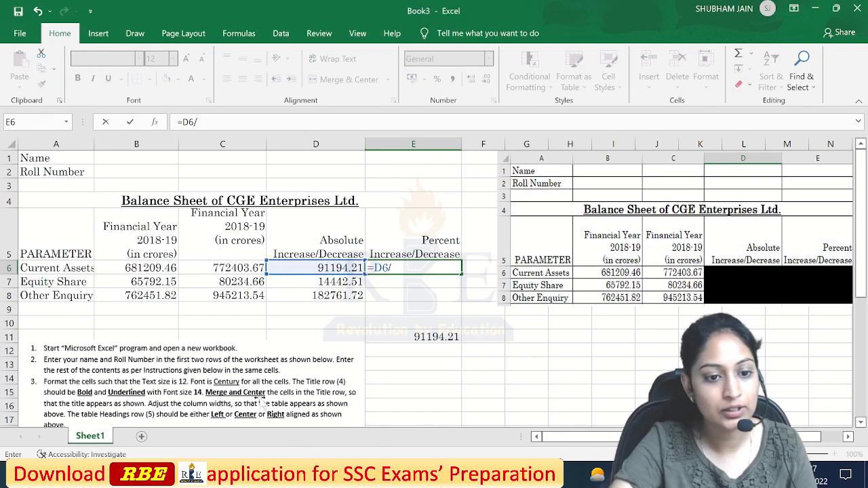
{"action": "key", "text": "Return"}
{"action": "left_click", "coordinate": [453, 293]}
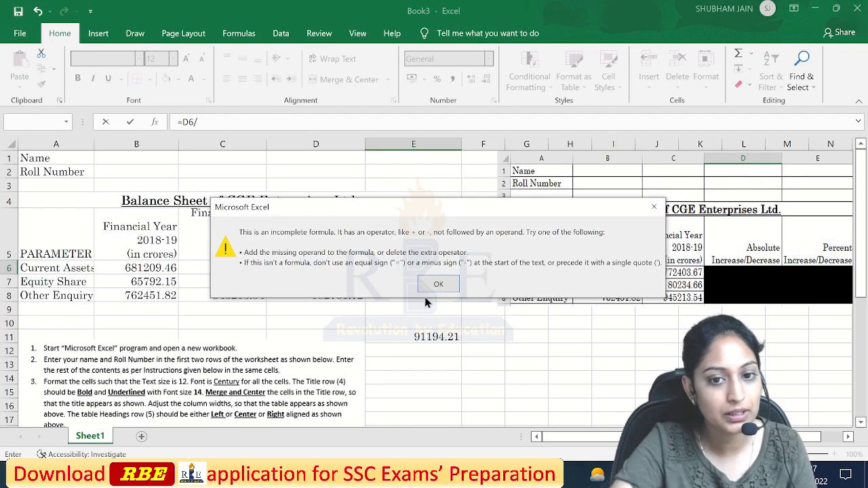
{"action": "key", "text": "Return"}
{"action": "key", "text": "BackSpace"}
{"action": "key", "text": "BackSpace"}
{"action": "key", "text": "BackSpace"}
{"action": "key", "text": "BackSpace"}
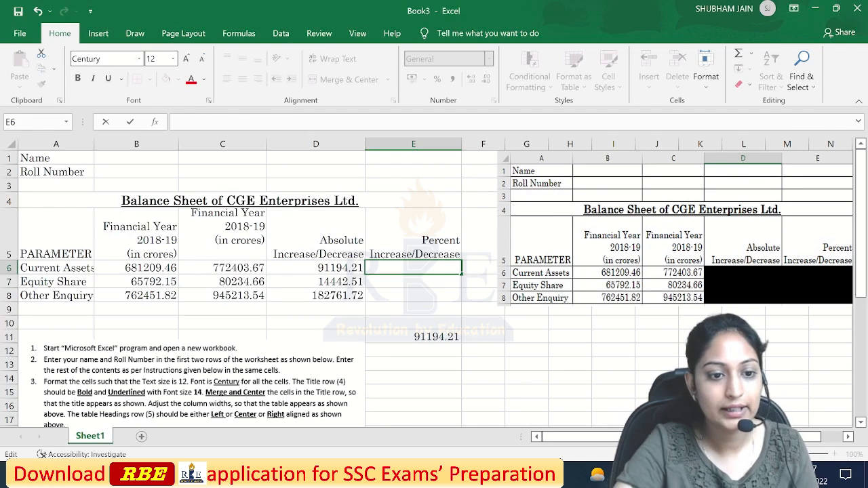
Check the percent-change requirement in the instructions picture and enter the formula =D6/B6% in cell E6 for Current Assets
{"action": "left_click_drag", "start_coordinate": [211, 379], "coordinate": [205, 251]}
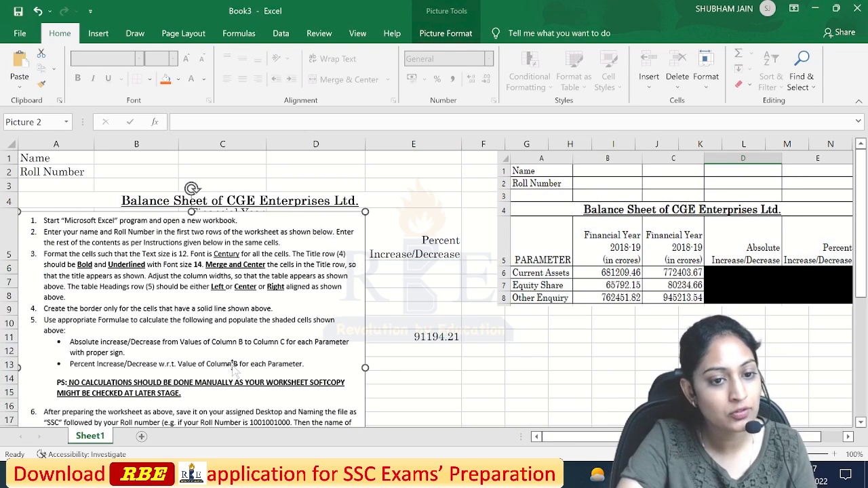
{"action": "left_click_drag", "start_coordinate": [264, 291], "coordinate": [286, 434]}
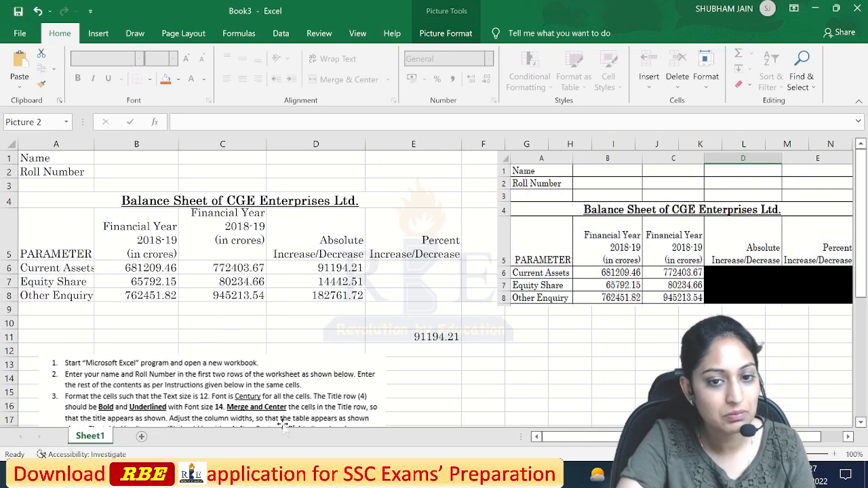
{"action": "left_click", "coordinate": [438, 268]}
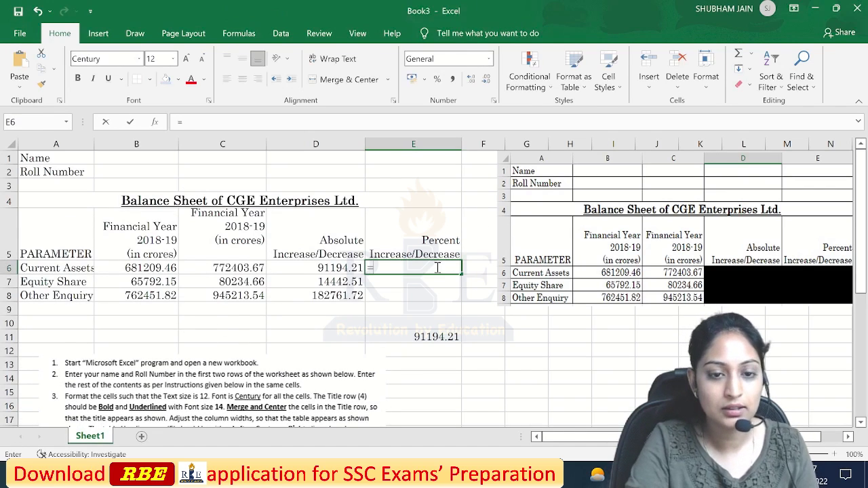
{"action": "type", "text": "="}
{"action": "left_click", "coordinate": [309, 267]}
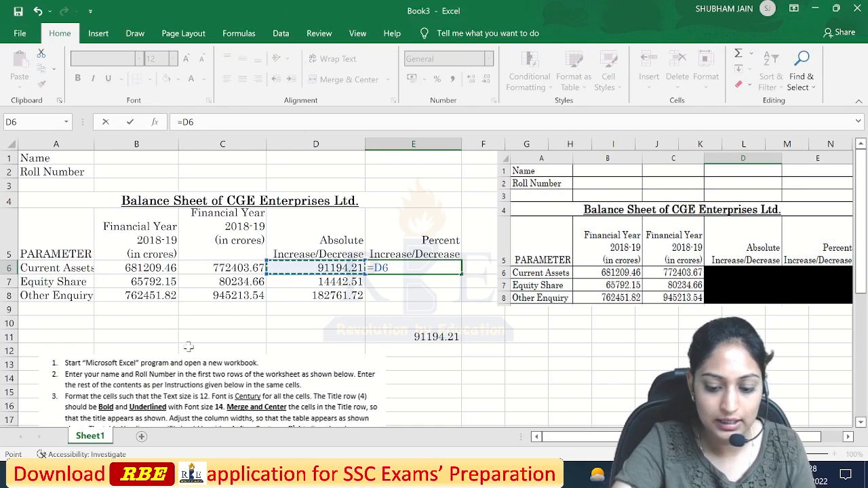
{"action": "type", "text": "/"}
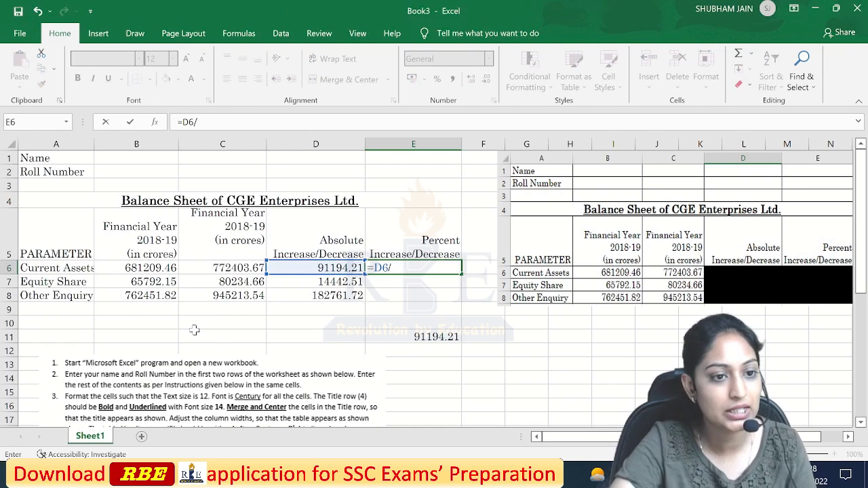
{"action": "left_click", "coordinate": [146, 267]}
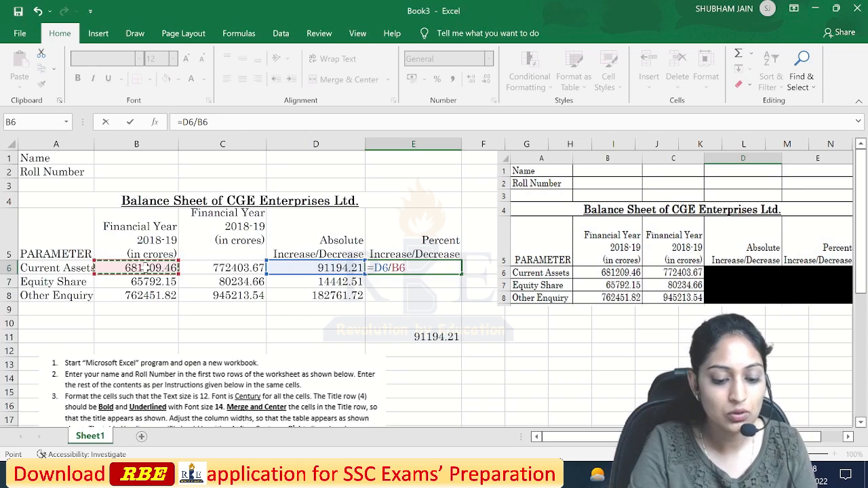
{"action": "type", "text": "*100"}
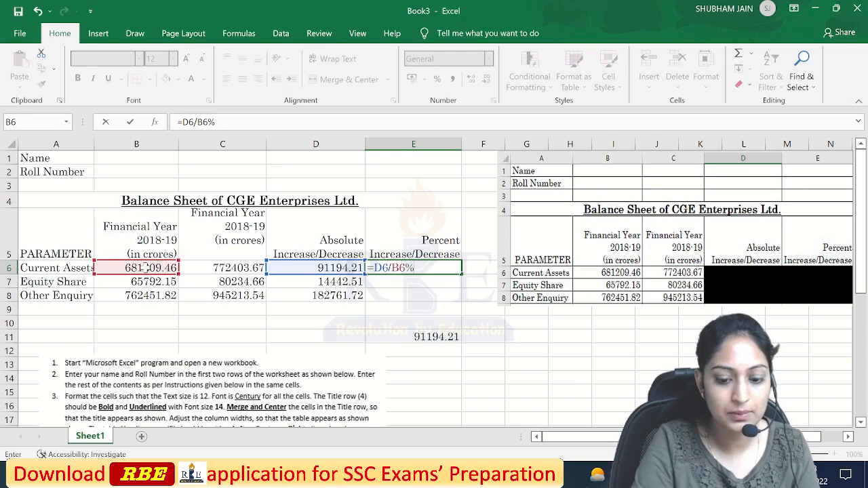
{"action": "key", "text": "Return"}
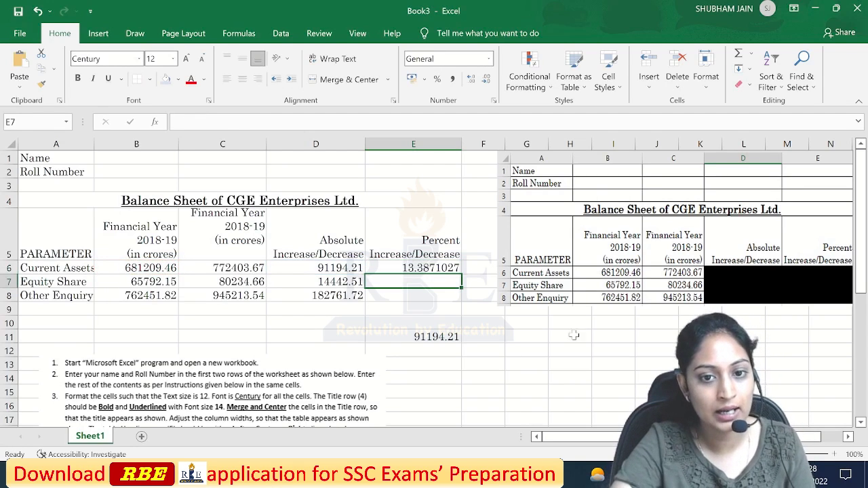
Fill the percent-change formula from E6 down to E8
{"action": "left_click", "coordinate": [407, 272]}
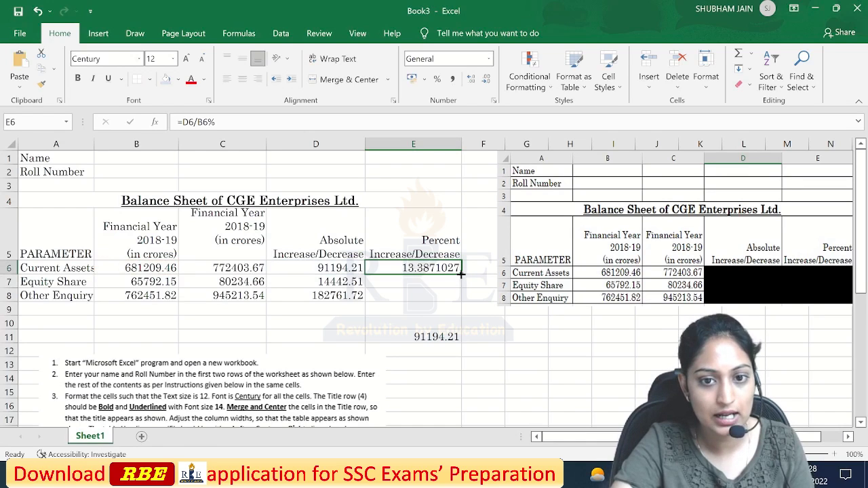
{"action": "left_click_drag", "start_coordinate": [460, 274], "coordinate": [459, 303]}
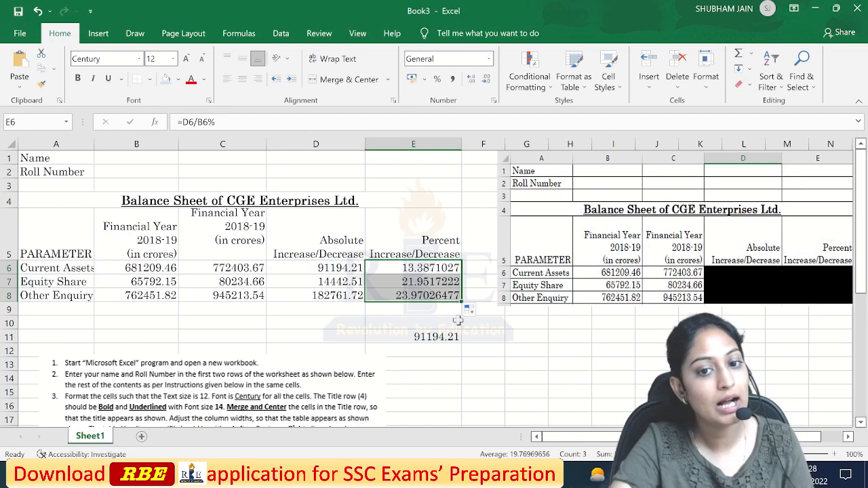
{"action": "left_click", "coordinate": [458, 322]}
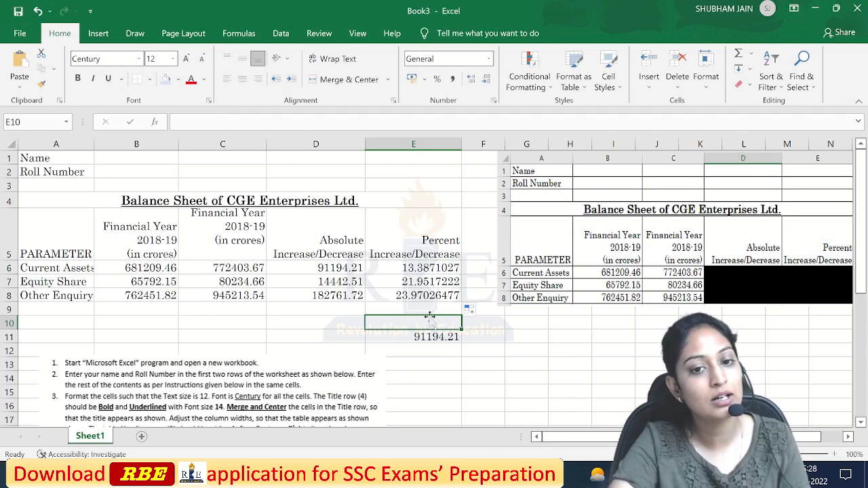
{"action": "left_click", "coordinate": [427, 268]}
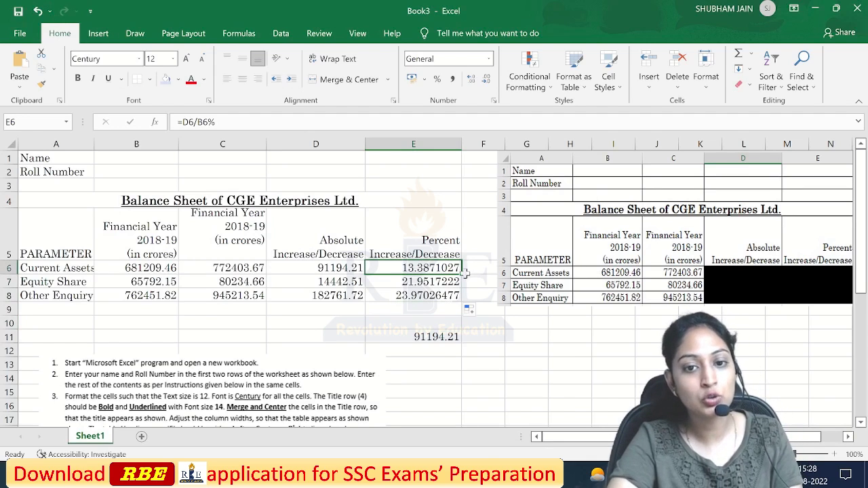
{"action": "left_click_drag", "start_coordinate": [461, 274], "coordinate": [461, 305]}
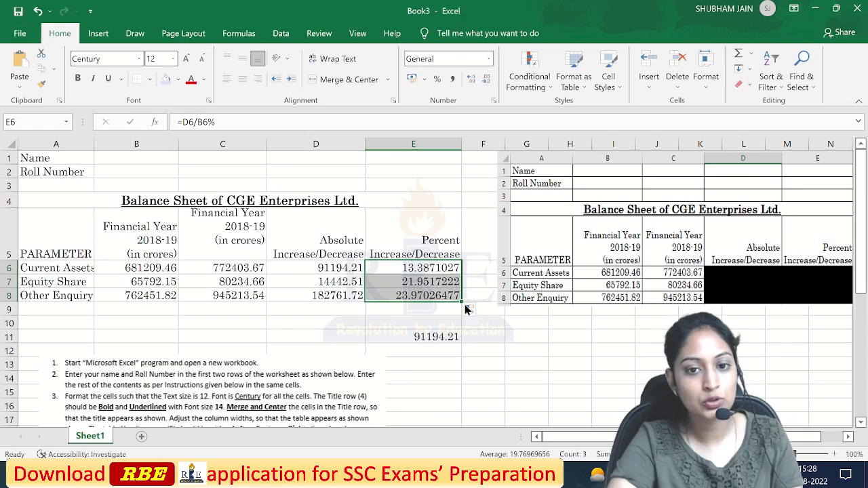
Format the percent-change values in E6:E8 to show two decimal places
{"action": "left_click", "coordinate": [488, 82]}
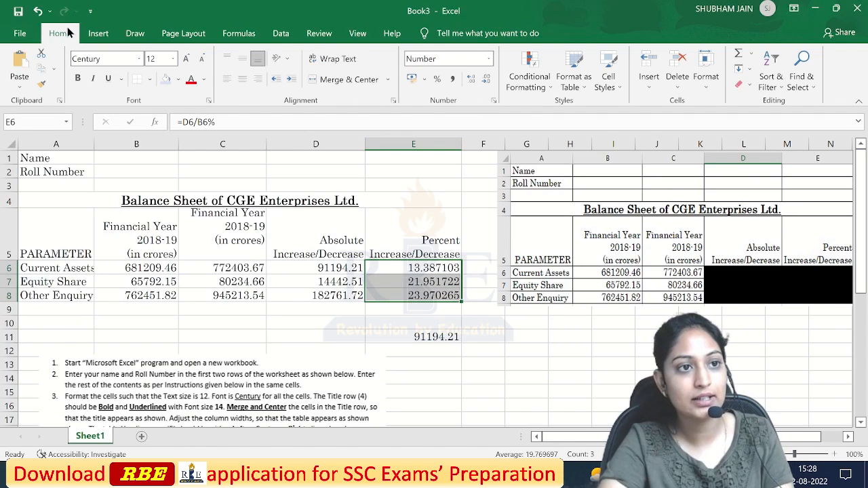
{"action": "left_click", "coordinate": [487, 80]}
{"action": "left_click", "coordinate": [487, 80]}
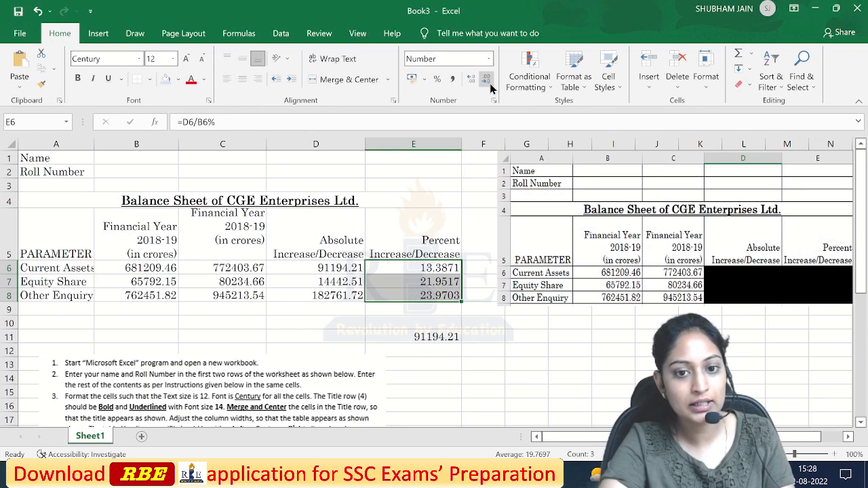
{"action": "left_click", "coordinate": [487, 80]}
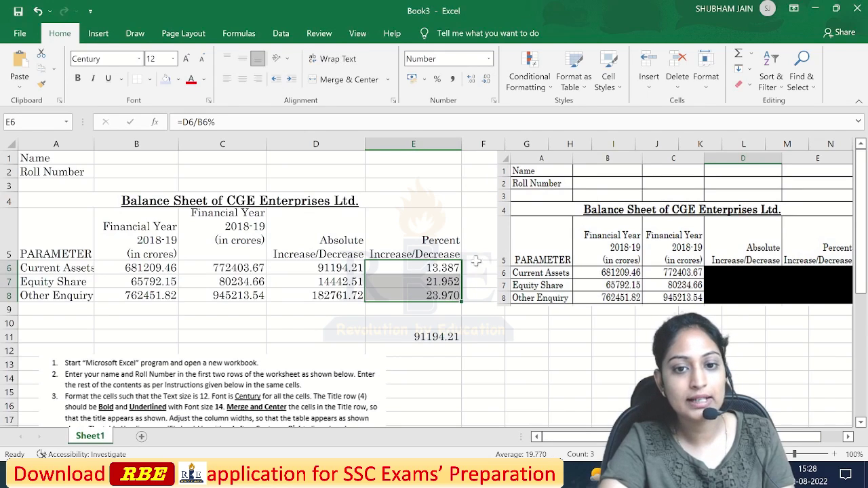
{"action": "left_click", "coordinate": [487, 80]}
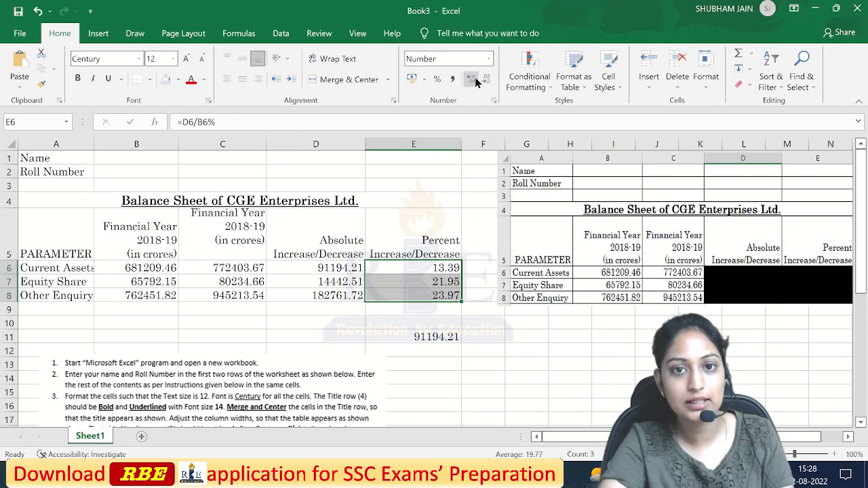
{"action": "left_click", "coordinate": [472, 80]}
{"action": "left_click", "coordinate": [472, 80]}
{"action": "left_click", "coordinate": [473, 80]}
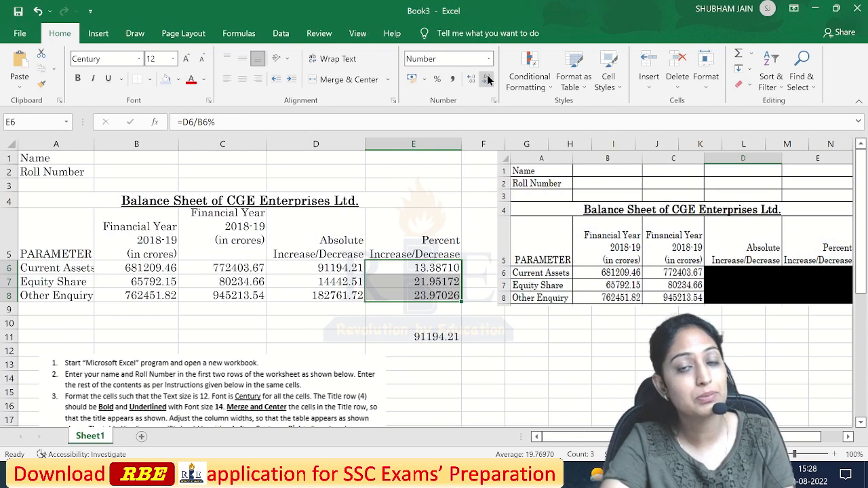
{"action": "left_click", "coordinate": [487, 80]}
{"action": "left_click", "coordinate": [486, 80]}
{"action": "left_click", "coordinate": [487, 80]}
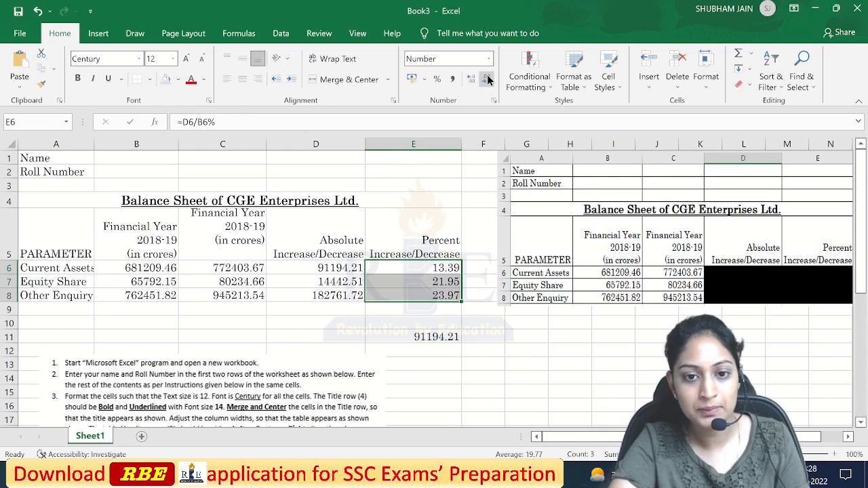
Delete the alternative subtraction formula from cell E11
{"action": "left_click", "coordinate": [475, 373]}
{"action": "left_click", "coordinate": [446, 334]}
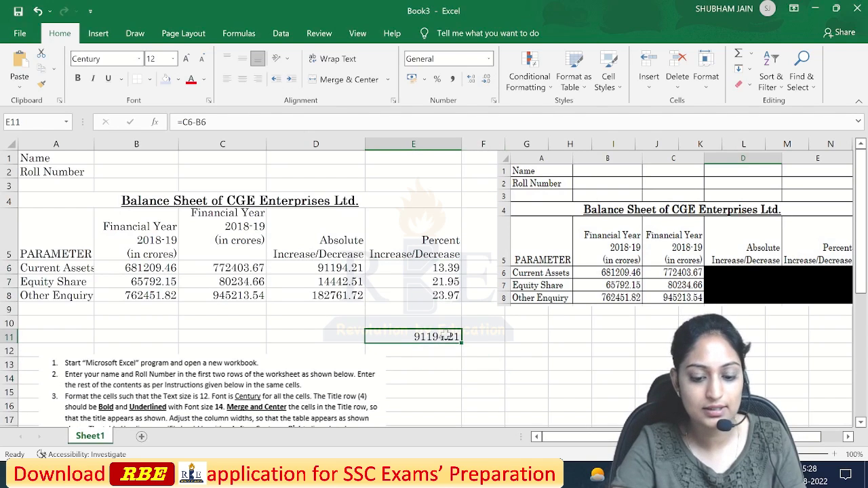
{"action": "double_click", "coordinate": [446, 334]}
{"action": "left_click", "coordinate": [206, 348]}
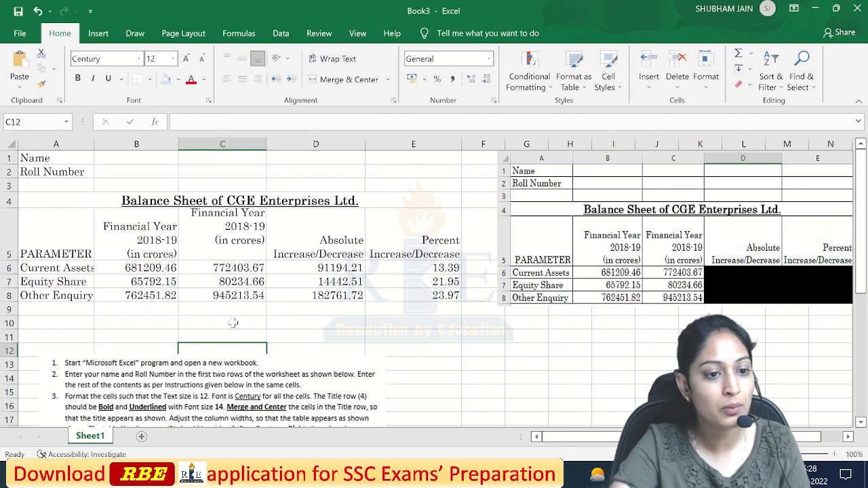
Shift the instructions picture to compare the title row's formatting with point 3, and return it below the table
{"action": "left_click_drag", "start_coordinate": [314, 407], "coordinate": [243, 360]}
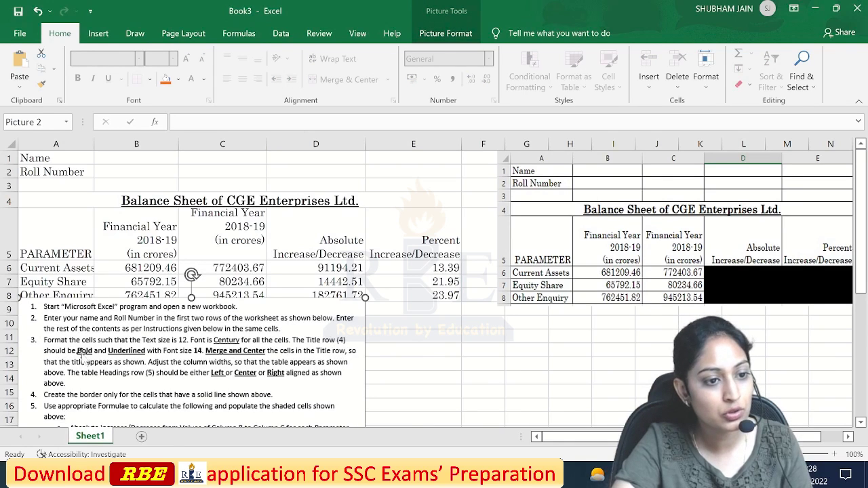
{"action": "left_click", "coordinate": [180, 200]}
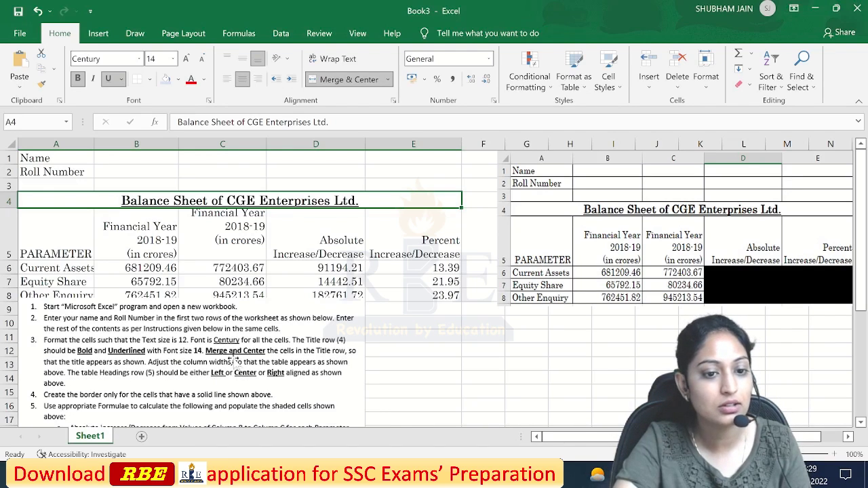
{"action": "left_click_drag", "start_coordinate": [226, 349], "coordinate": [226, 404]}
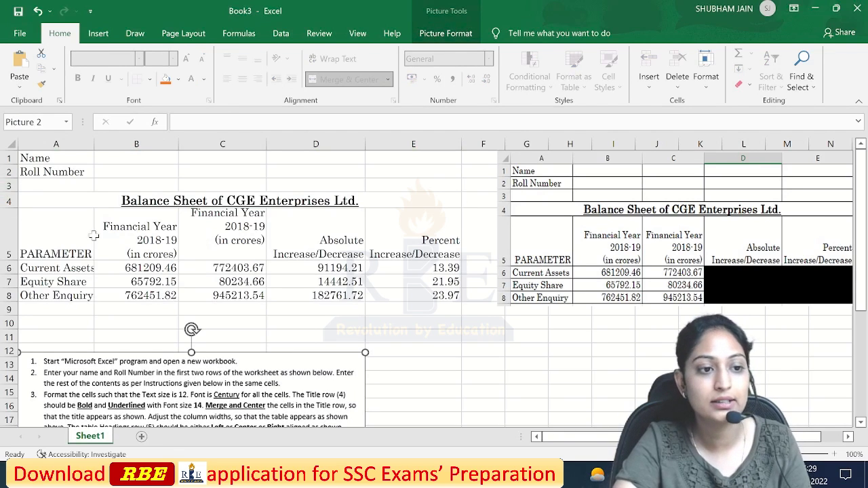
{"action": "left_click", "coordinate": [74, 236]}
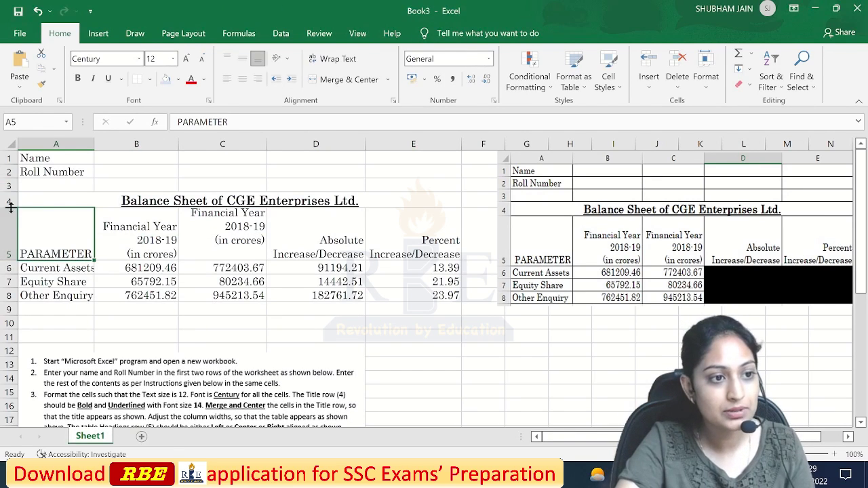
{"action": "left_click_drag", "start_coordinate": [10, 208], "coordinate": [11, 217]}
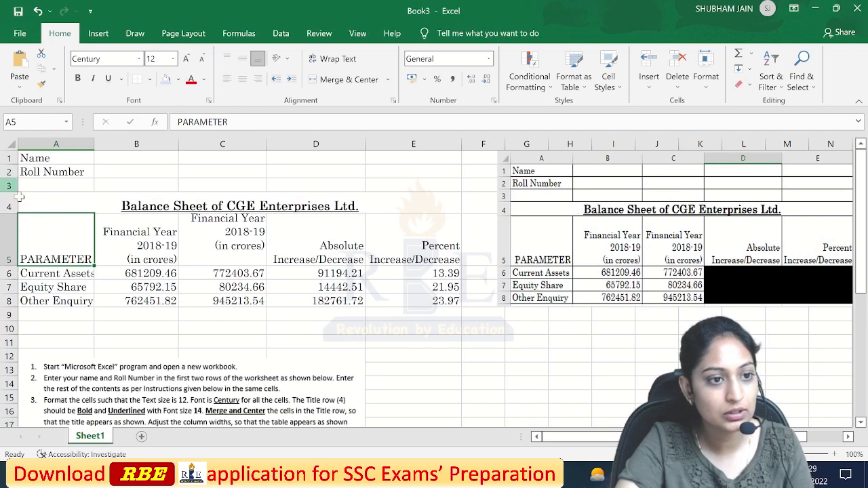
{"action": "key", "text": "ctrl+z"}
Try the vertical alignments on the Financial Year heading in C5 and set it to top alignment
{"action": "left_click", "coordinate": [217, 246]}
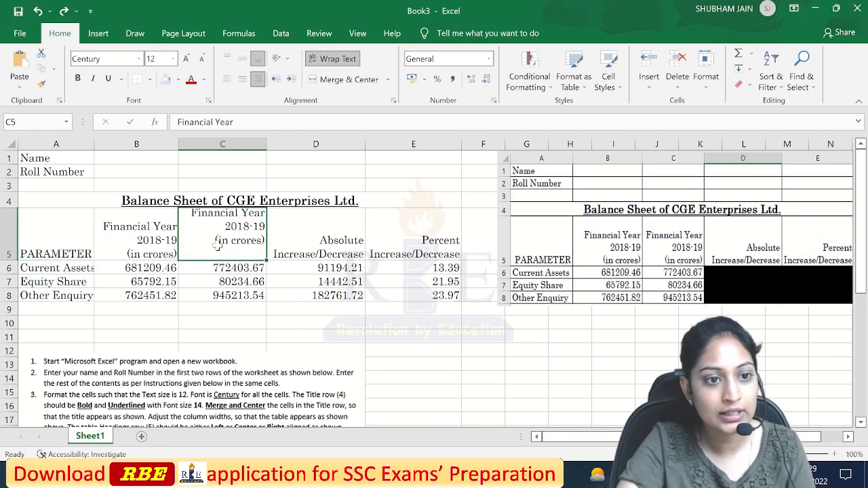
{"action": "left_click", "coordinate": [258, 59]}
{"action": "left_click", "coordinate": [248, 60]}
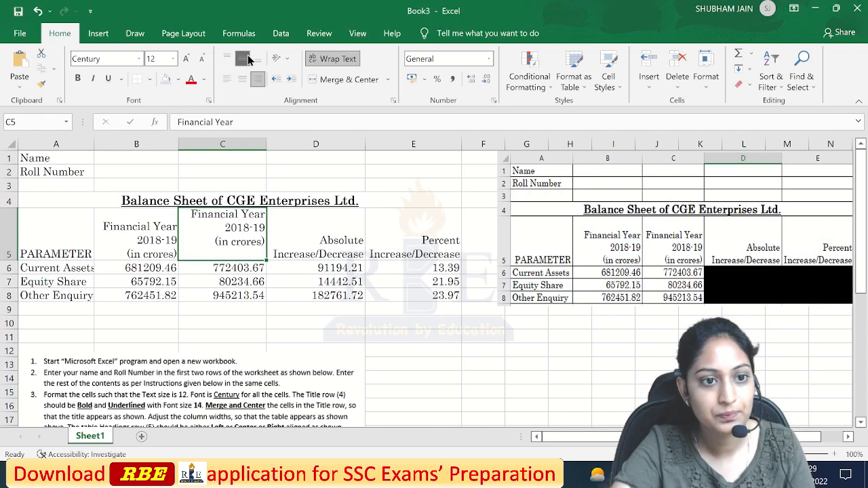
{"action": "left_click", "coordinate": [227, 59]}
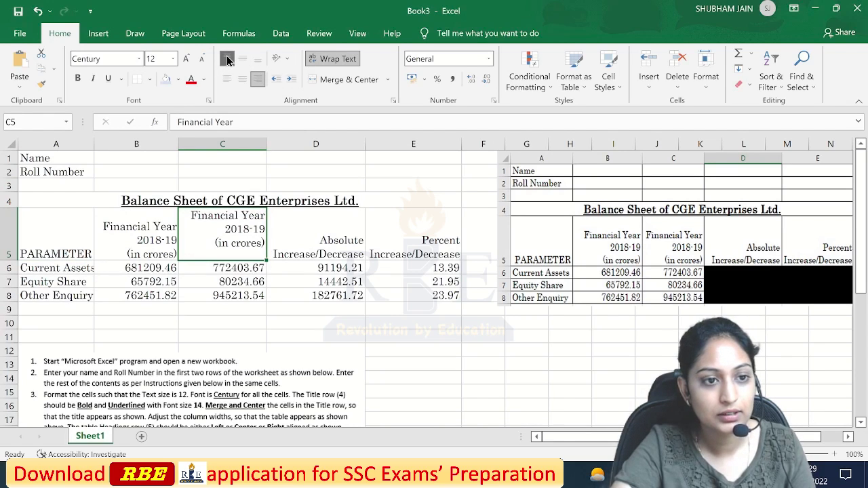
Replace the heading in C5 with "Financial Year", "2019-20" and "(in crores)" on three separate lines
{"action": "double_click", "coordinate": [128, 239]}
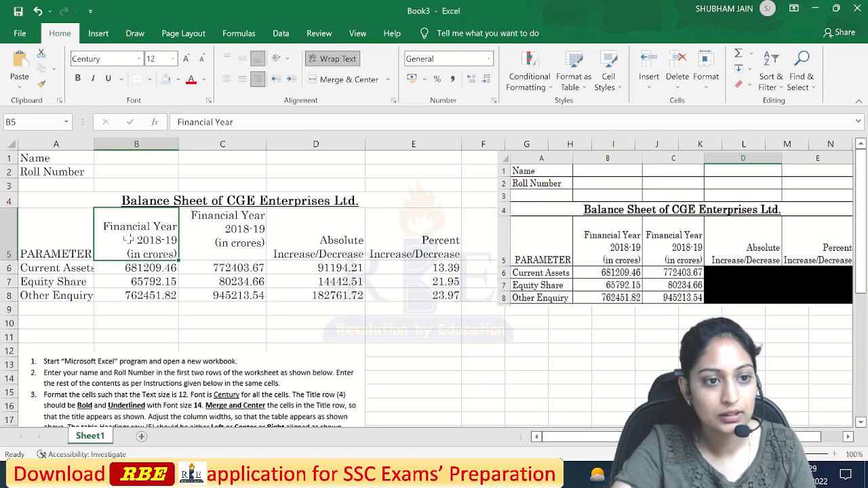
{"action": "left_click", "coordinate": [106, 228]}
{"action": "left_click", "coordinate": [223, 233]}
{"action": "double_click", "coordinate": [218, 233]}
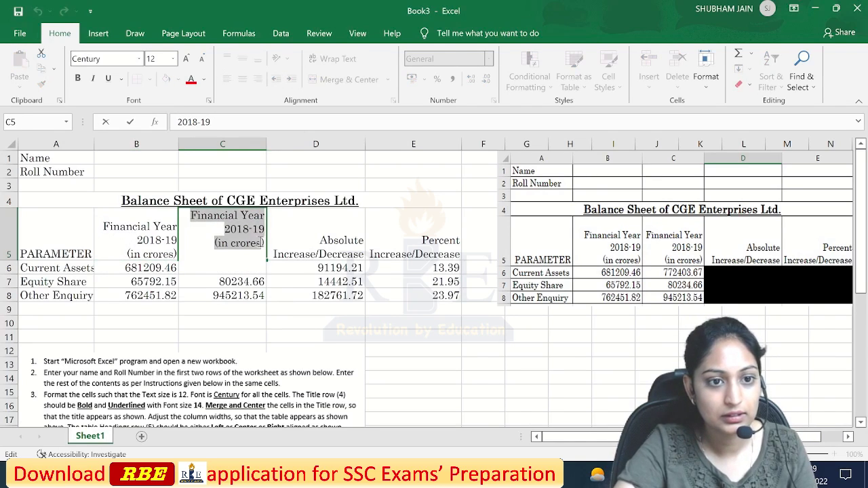
{"action": "left_click_drag", "start_coordinate": [264, 245], "coordinate": [189, 215]}
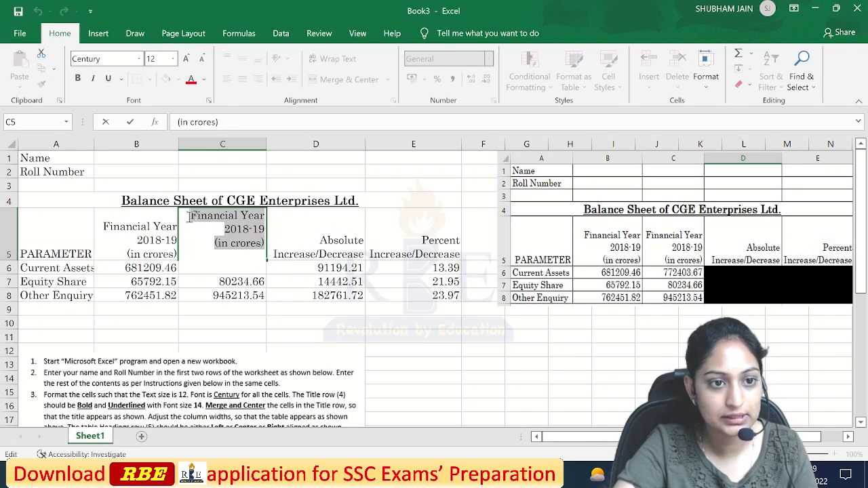
{"action": "key", "text": "BackSpace"}
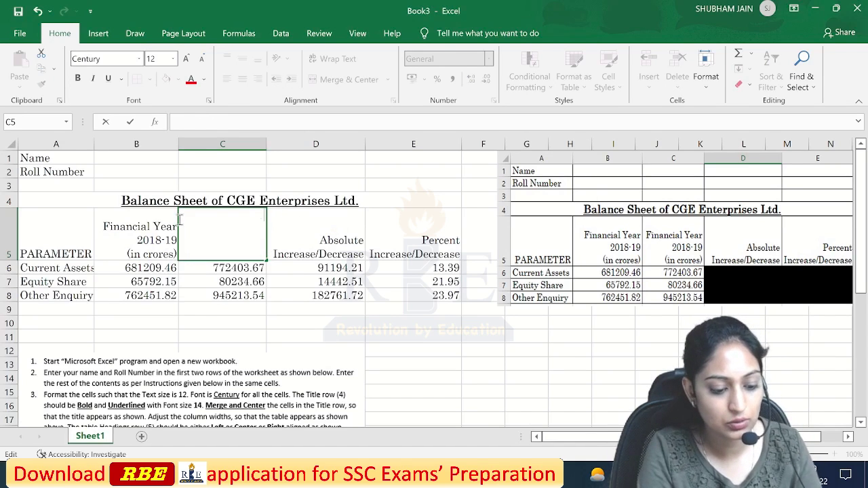
{"action": "type", "text": "Financial Year"}
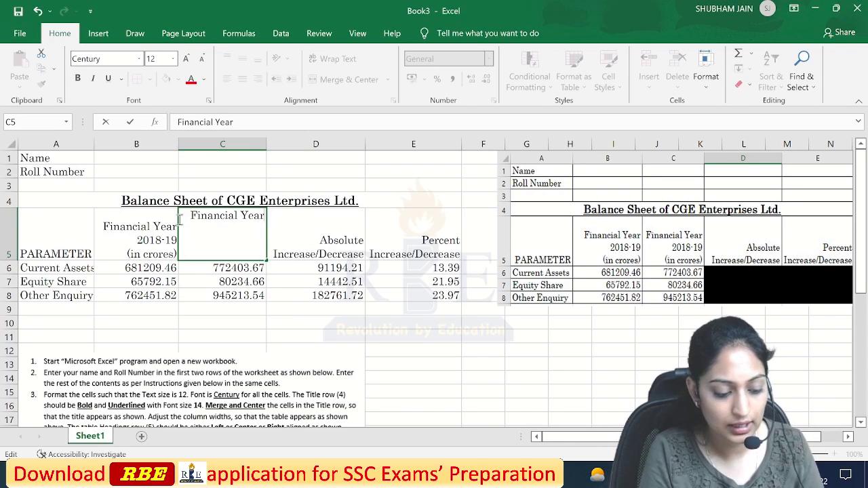
{"action": "key", "text": "alt+Return"}
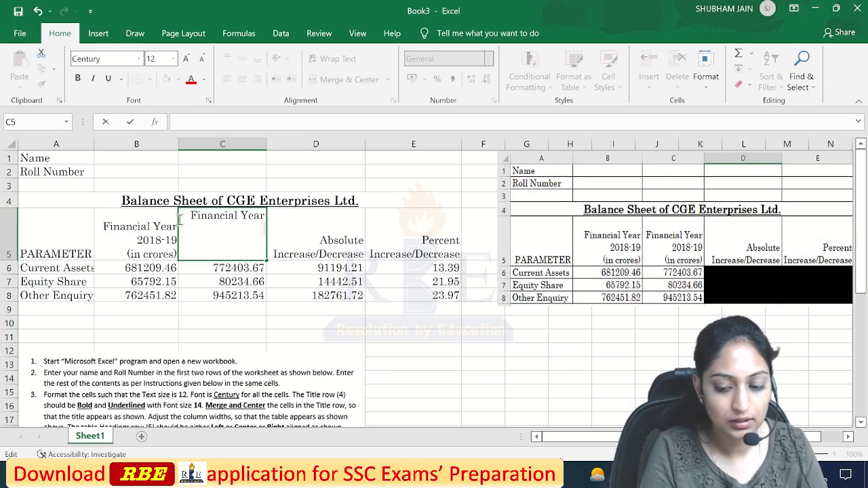
{"action": "type", "text": "2019-20"}
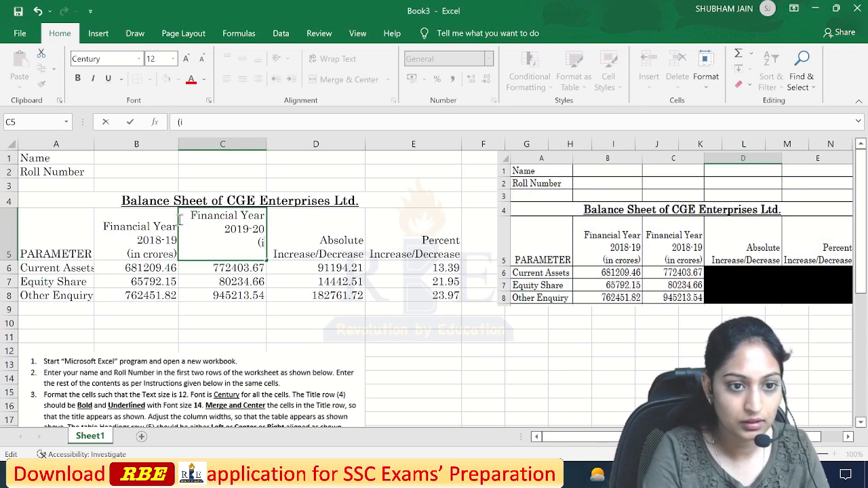
{"action": "type", "text": "(in crores"}
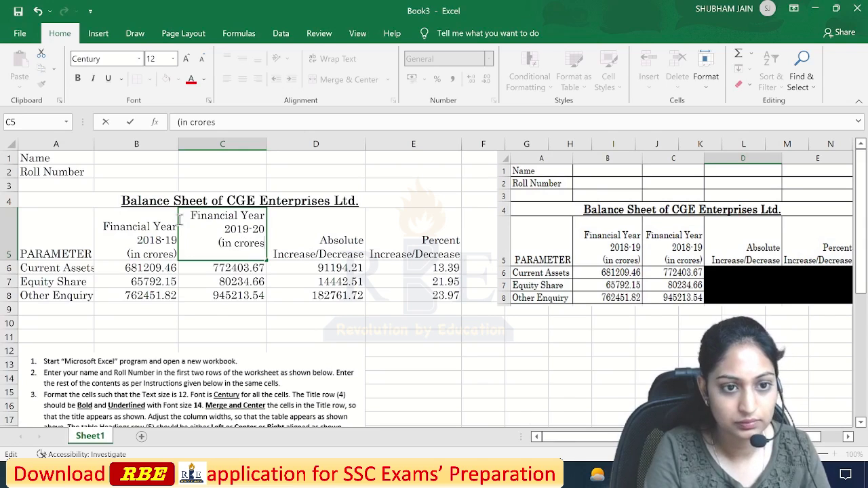
{"action": "type", "text": ")"}
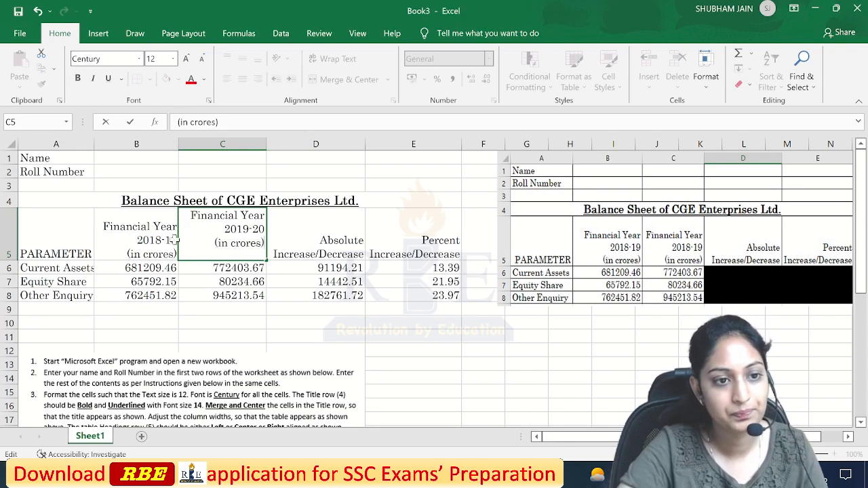
{"action": "left_click", "coordinate": [275, 292]}
{"action": "left_click", "coordinate": [251, 252]}
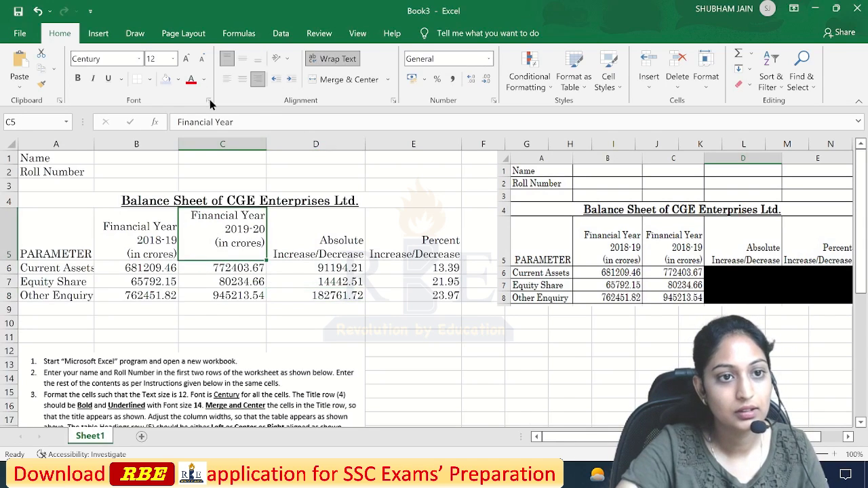
Try the vertical alignments on the 2019-20 heading in C5 and set it to bottom alignment
{"action": "left_click", "coordinate": [259, 59]}
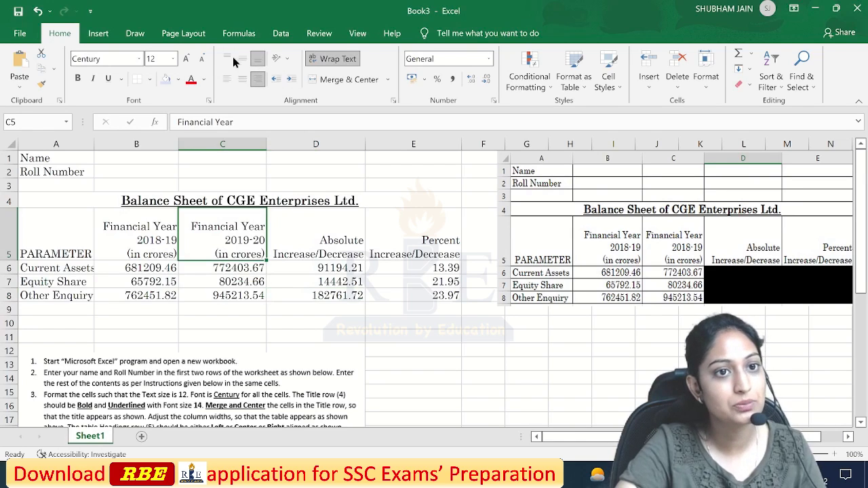
{"action": "left_click", "coordinate": [231, 58]}
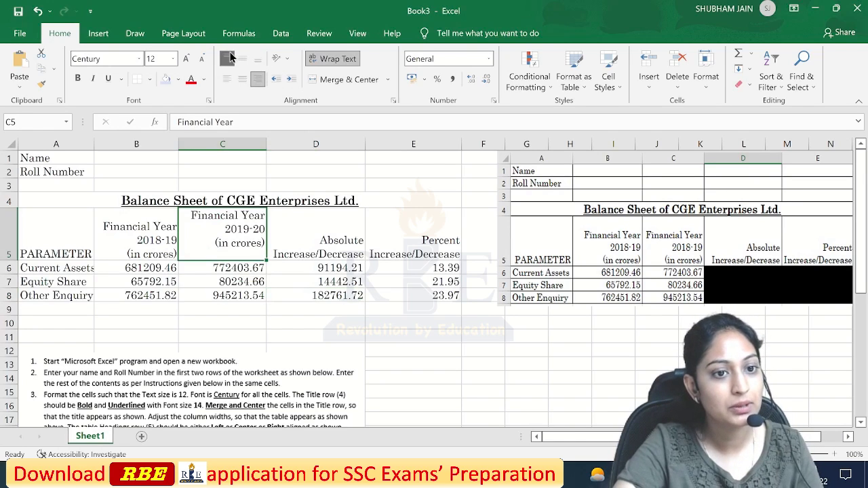
{"action": "left_click", "coordinate": [242, 59]}
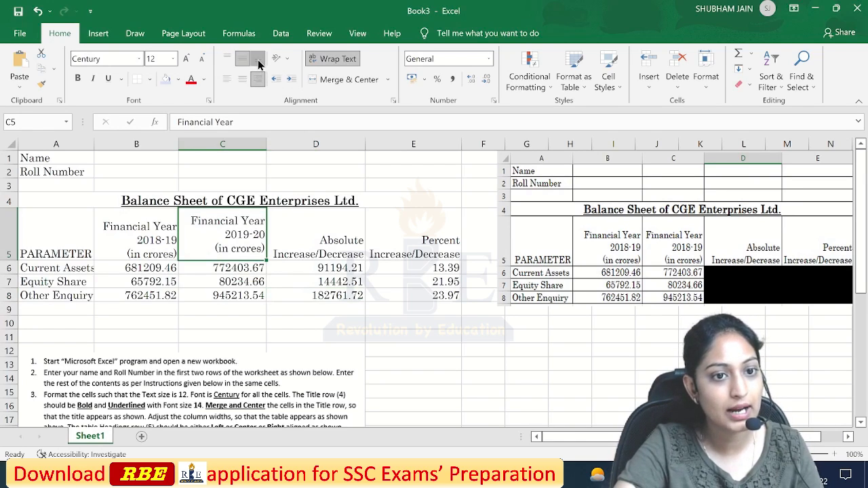
{"action": "left_click", "coordinate": [258, 59]}
{"action": "left_click", "coordinate": [299, 318]}
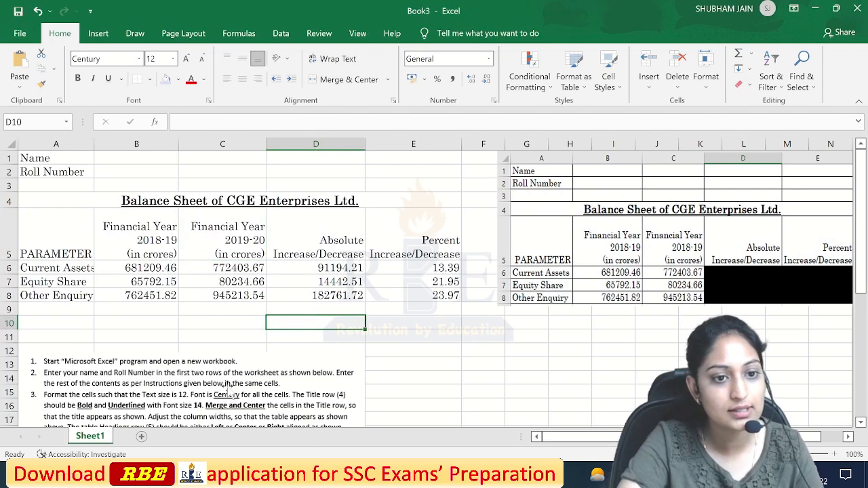
Check point 4 of the instructions picture and apply all borders to the table range A4:E8
{"action": "left_click_drag", "start_coordinate": [231, 392], "coordinate": [240, 343]}
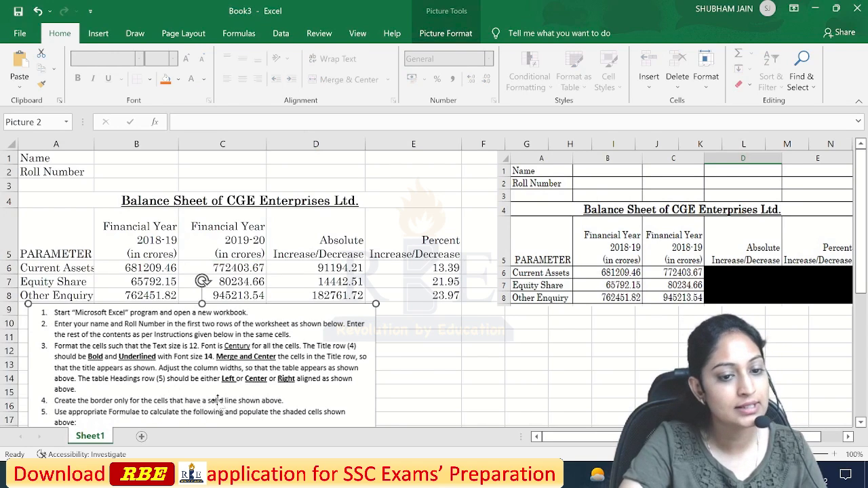
{"action": "left_click_drag", "start_coordinate": [257, 378], "coordinate": [252, 408]}
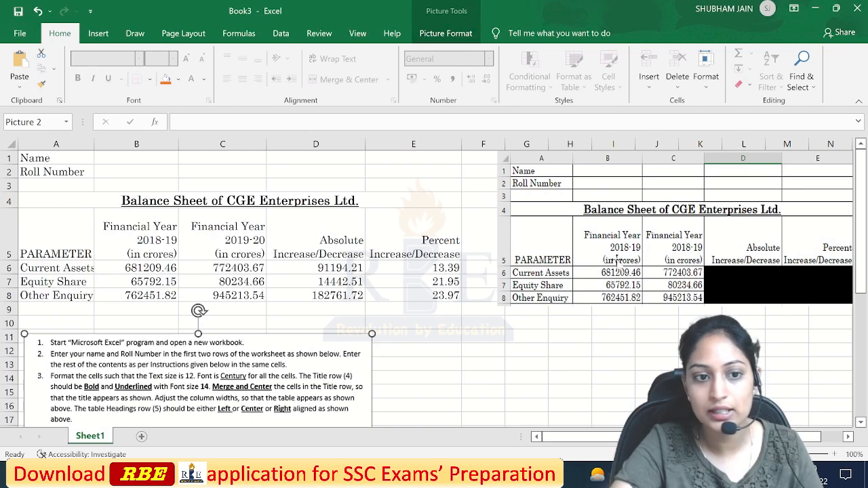
{"action": "left_click_drag", "start_coordinate": [34, 202], "coordinate": [266, 296]}
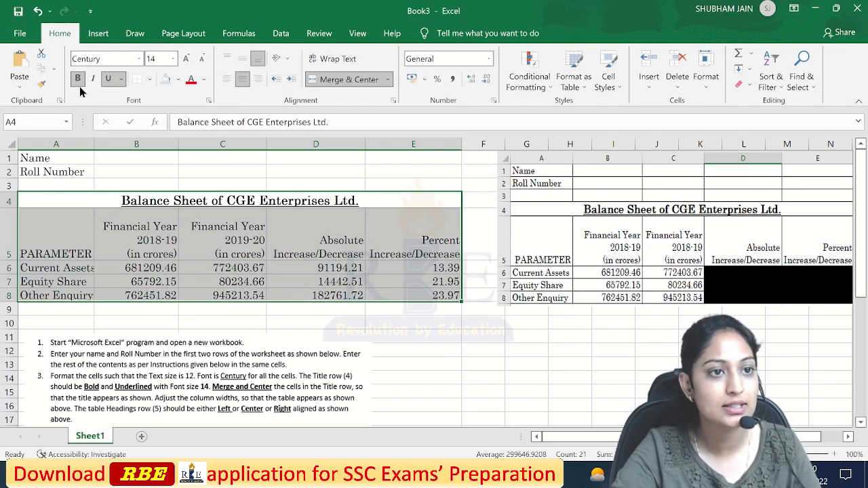
{"action": "left_click", "coordinate": [150, 79]}
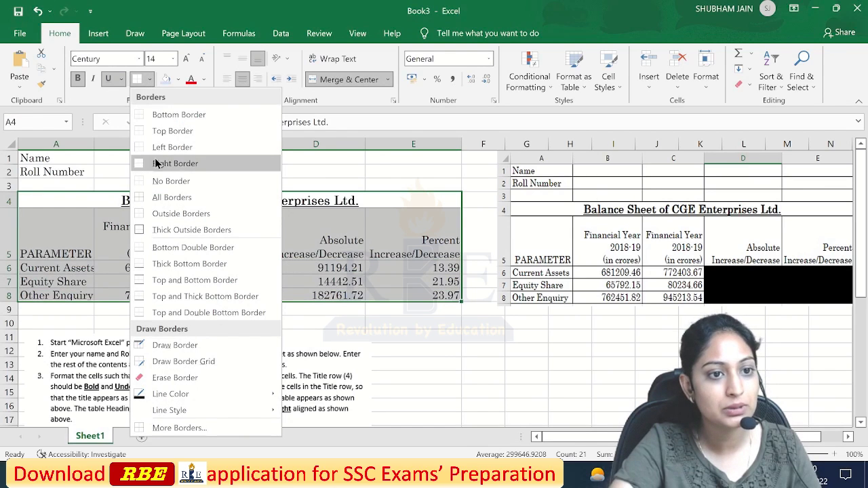
{"action": "left_click", "coordinate": [160, 196]}
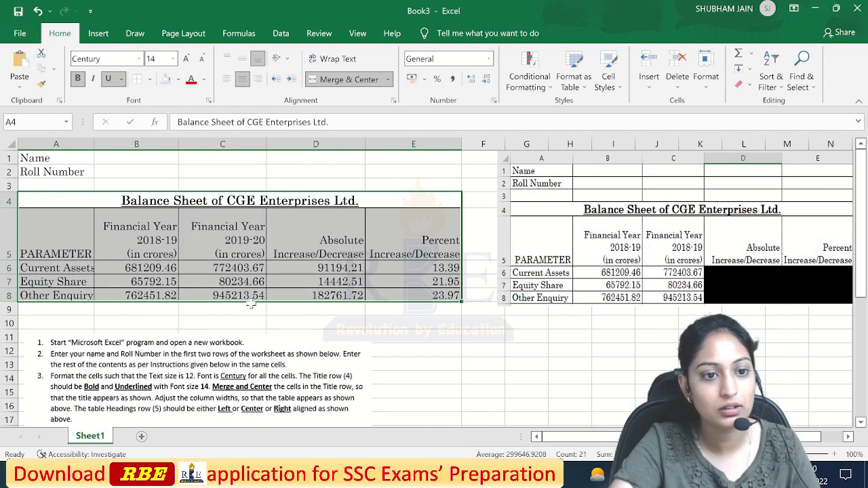
{"action": "left_click", "coordinate": [387, 331]}
Review point 5 of the instructions and shade the calculated values in D6:E8 with a light blue theme colour
{"action": "left_click_drag", "start_coordinate": [292, 368], "coordinate": [281, 230]}
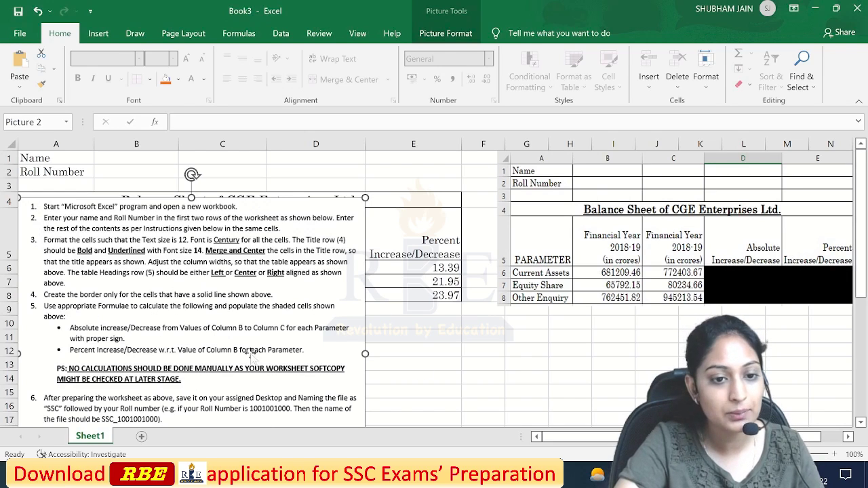
{"action": "left_click_drag", "start_coordinate": [201, 265], "coordinate": [231, 411]}
{"action": "left_click_drag", "start_coordinate": [281, 269], "coordinate": [425, 295]}
{"action": "left_click", "coordinate": [174, 80]}
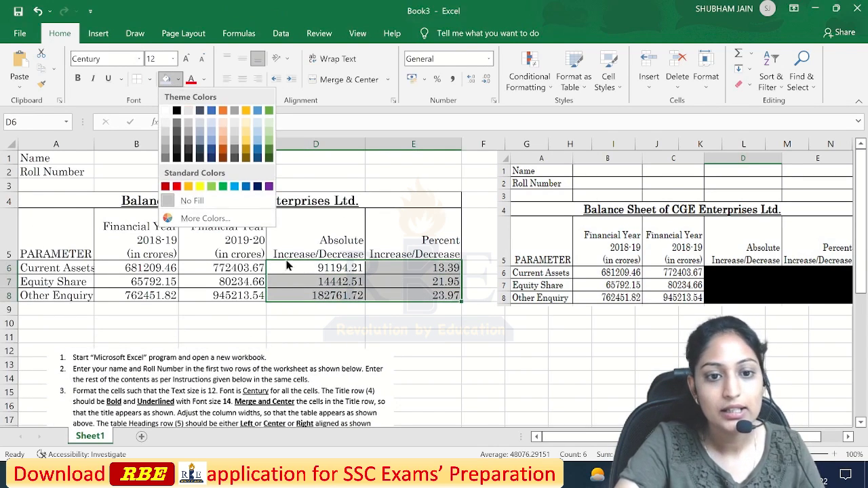
{"action": "left_click", "coordinate": [292, 268]}
{"action": "left_click", "coordinate": [293, 268]}
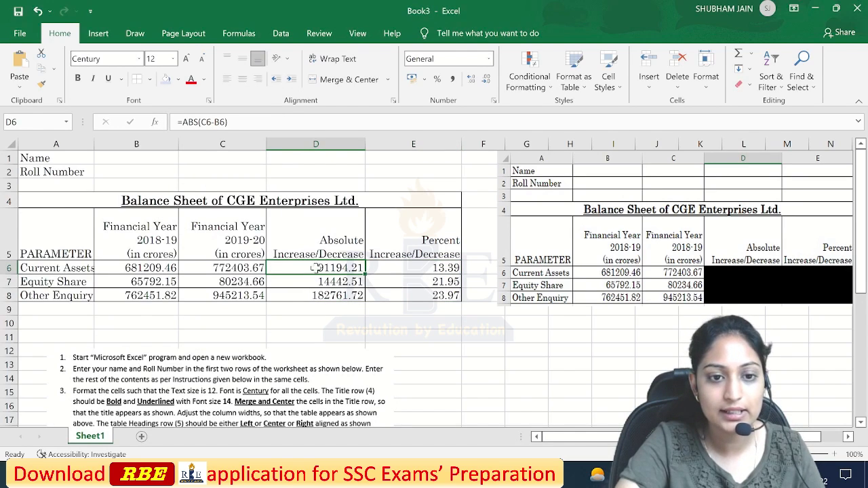
{"action": "left_click_drag", "start_coordinate": [315, 268], "coordinate": [407, 298]}
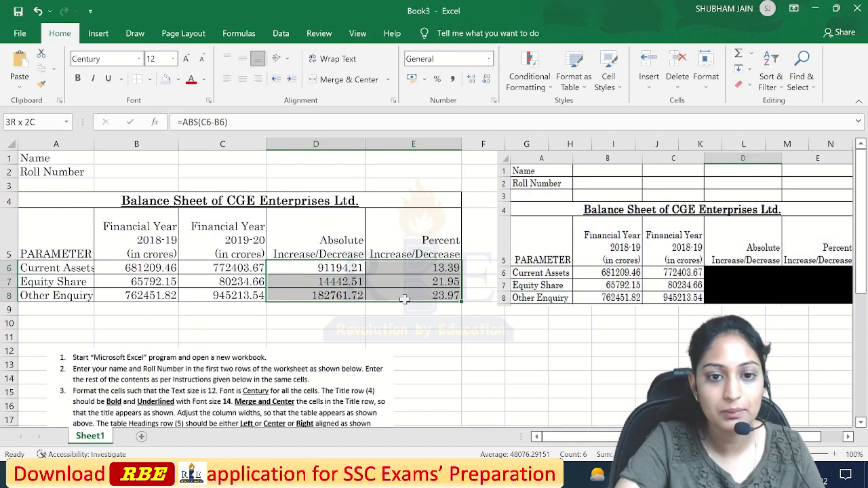
{"action": "left_click", "coordinate": [178, 80]}
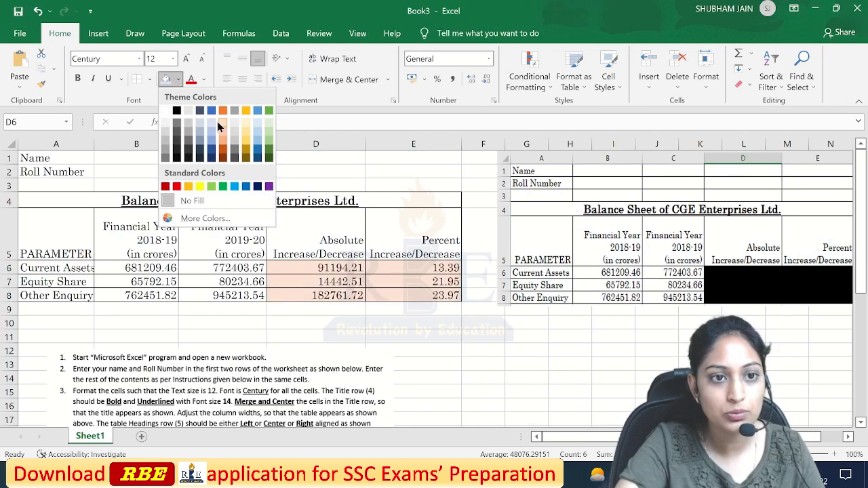
{"action": "left_click", "coordinate": [212, 122]}
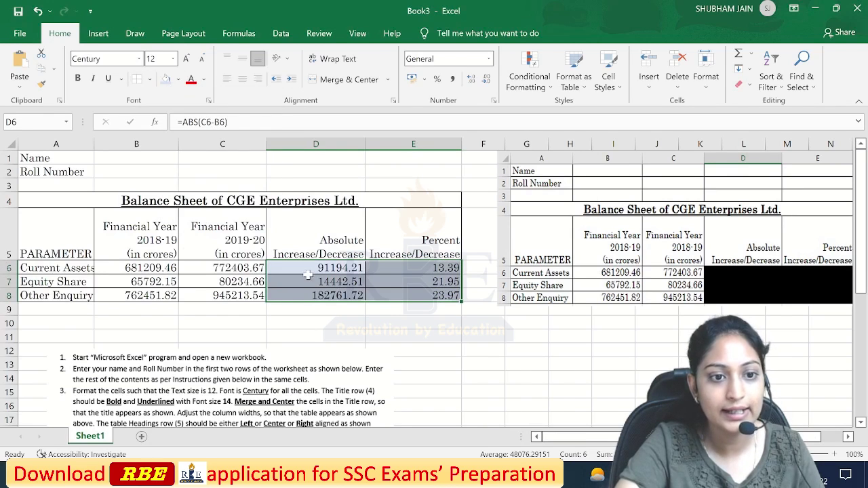
Auto-fit the width of column A to the parameter names
{"action": "left_click", "coordinate": [393, 332]}
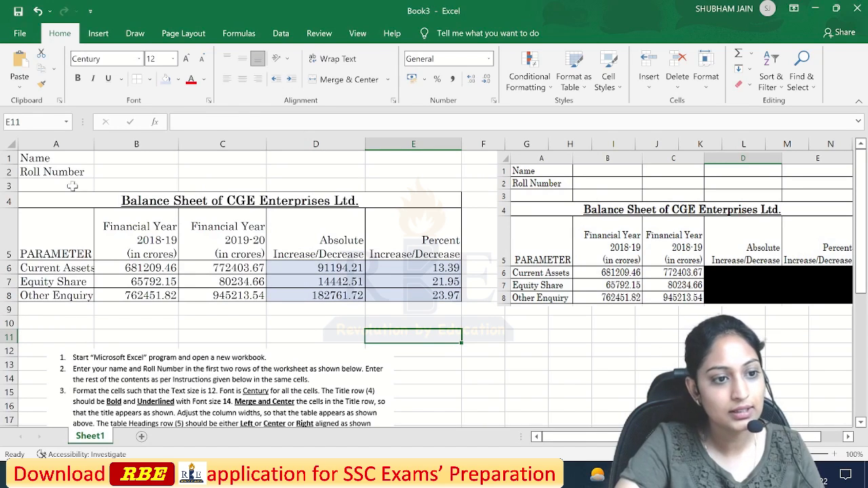
{"action": "double_click", "coordinate": [93, 144]}
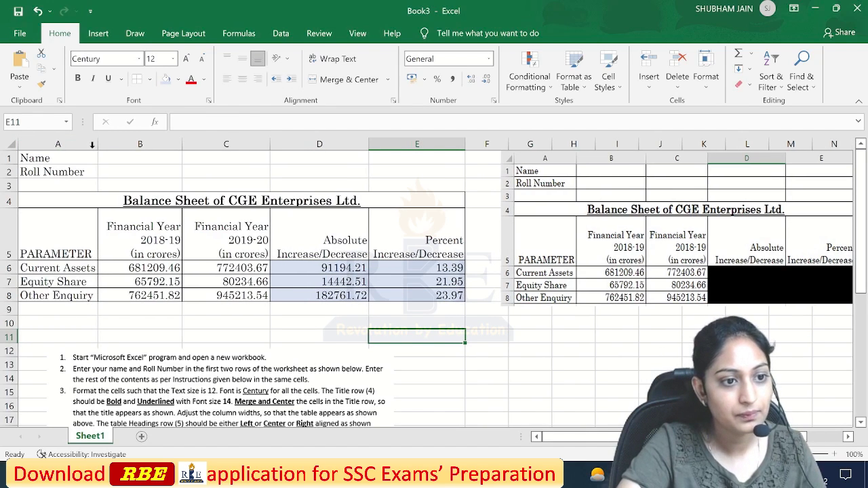
Move the instructions picture around to read the points on saving and printing, and return it below the table
{"action": "left_click_drag", "start_coordinate": [140, 365], "coordinate": [129, 219]}
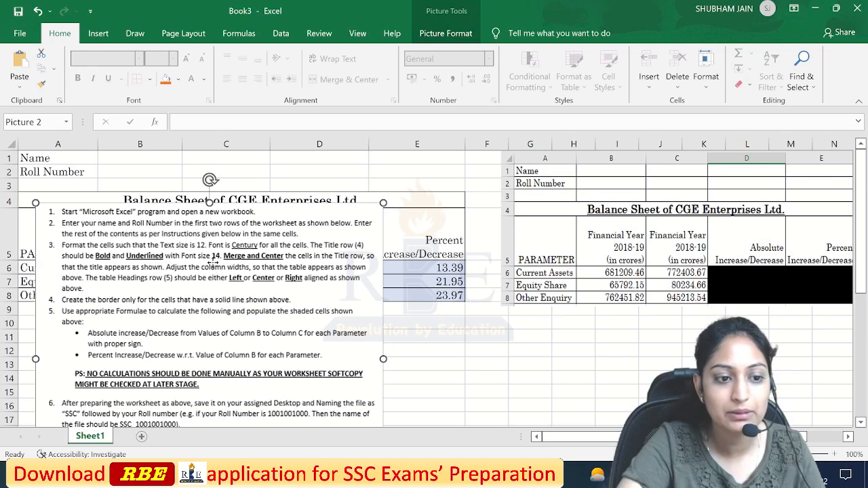
{"action": "left_click_drag", "start_coordinate": [208, 256], "coordinate": [197, 382]}
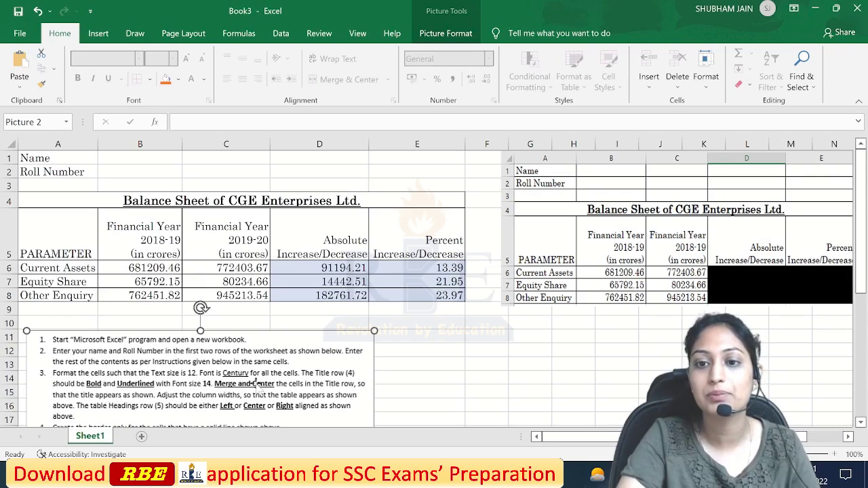
{"action": "left_click_drag", "start_coordinate": [231, 378], "coordinate": [814, 61]}
{"action": "left_click_drag", "start_coordinate": [324, 377], "coordinate": [820, 198]}
{"action": "left_click_drag", "start_coordinate": [697, 321], "coordinate": [653, 320]}
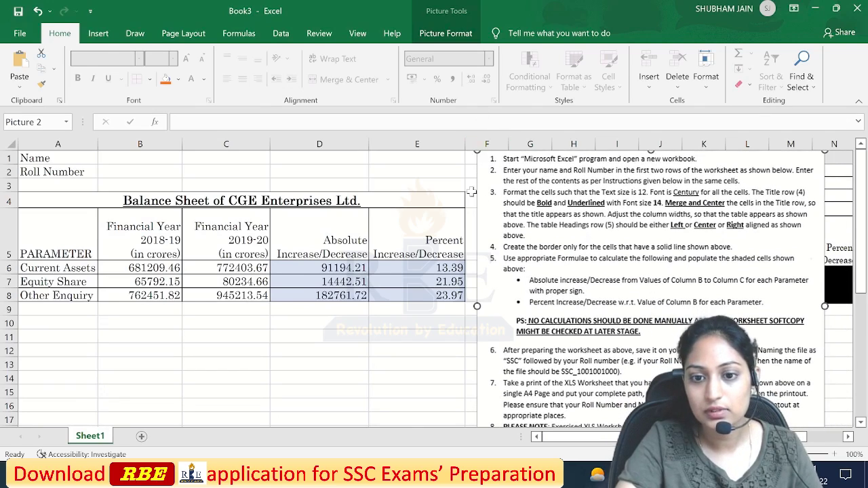
{"action": "left_click_drag", "start_coordinate": [710, 314], "coordinate": [322, 314]}
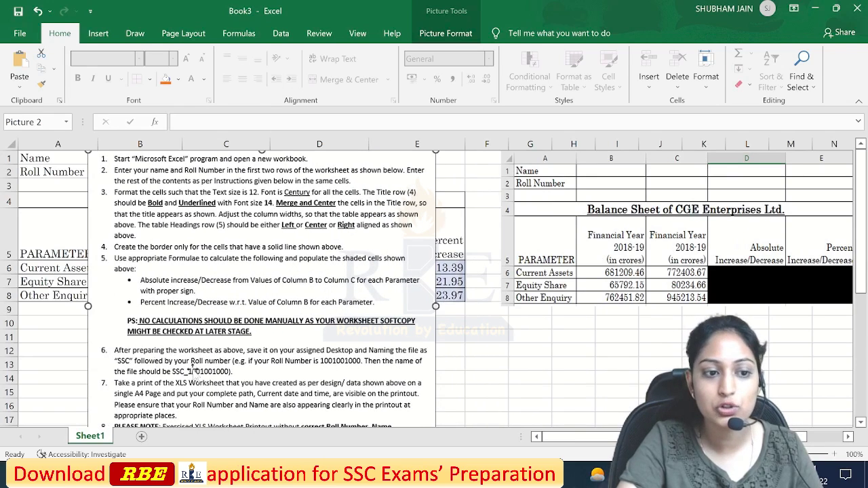
{"action": "left_click_drag", "start_coordinate": [261, 232], "coordinate": [191, 414]}
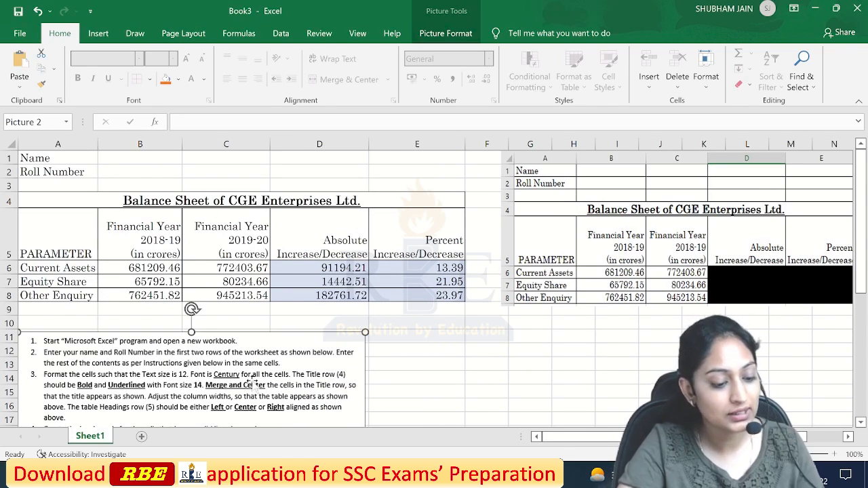
Save the workbook as SSC_100100100 in the Telegram Desktop folder, replacing the existing file of that name
{"action": "left_click", "coordinate": [20, 33]}
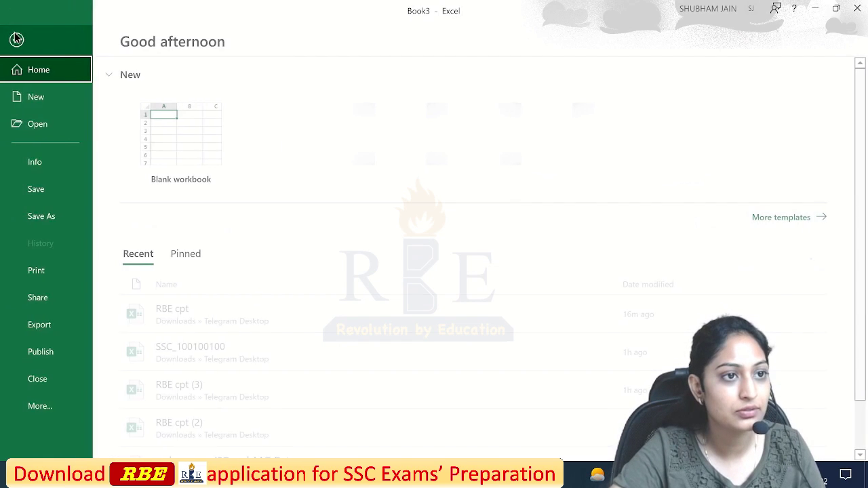
{"action": "left_click", "coordinate": [37, 215]}
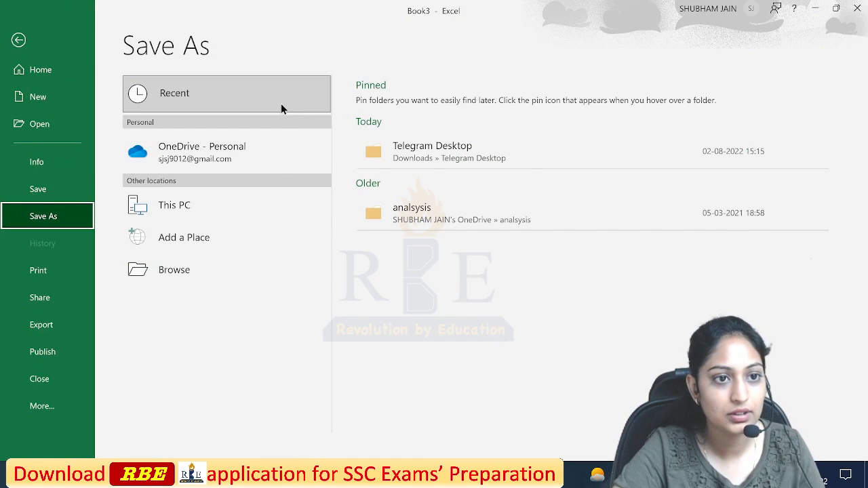
{"action": "left_click", "coordinate": [196, 201]}
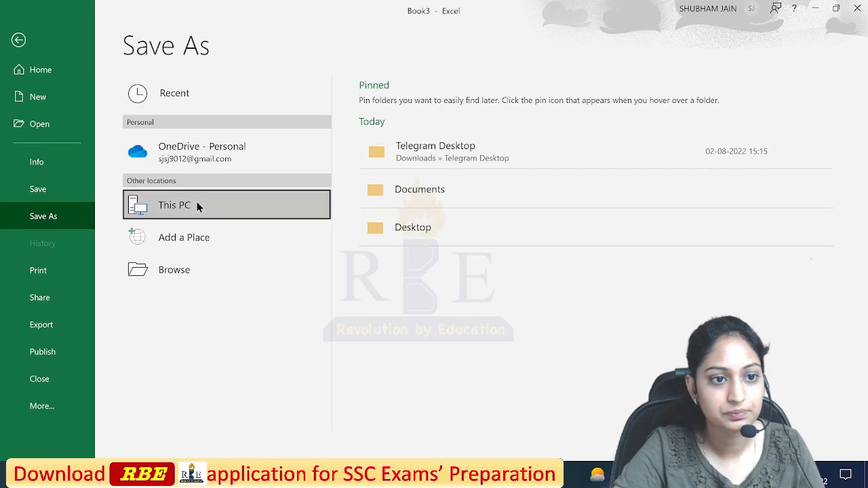
{"action": "left_click", "coordinate": [477, 151]}
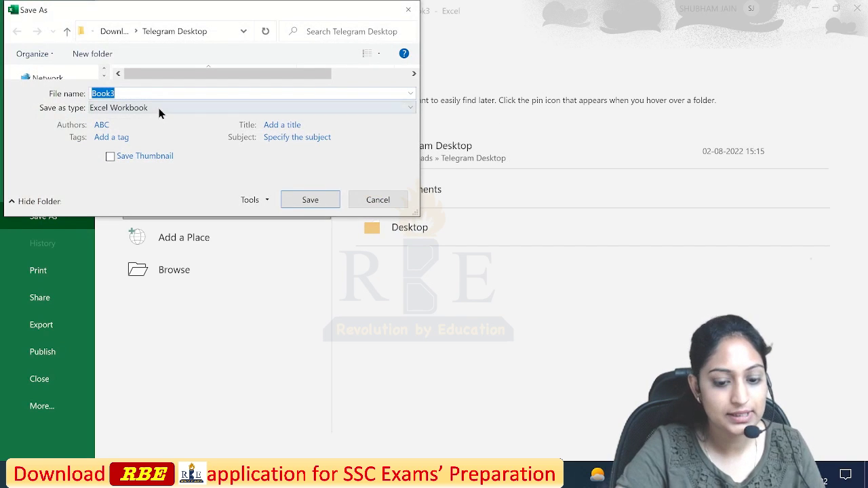
{"action": "key", "text": "BackSpace"}
{"action": "type", "text": "SSC"}
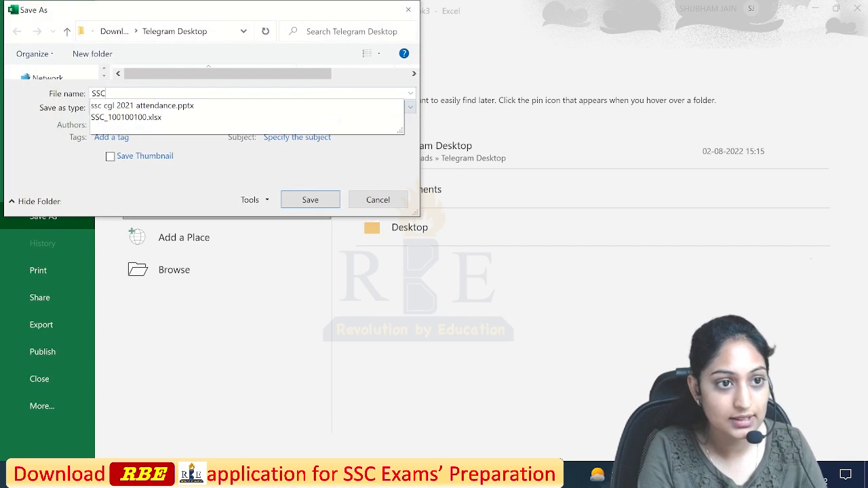
{"action": "type", "text": "_100100100"}
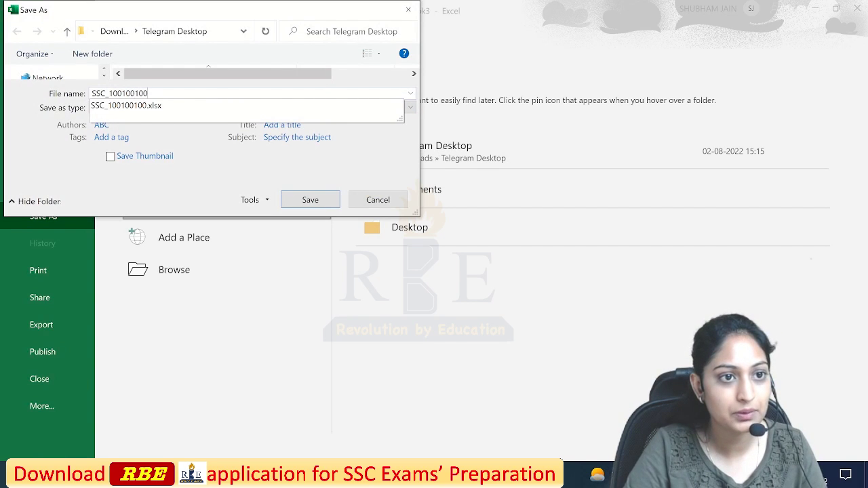
{"action": "key", "text": "Return"}
{"action": "key", "text": "Return"}
{"action": "key", "text": "Return"}
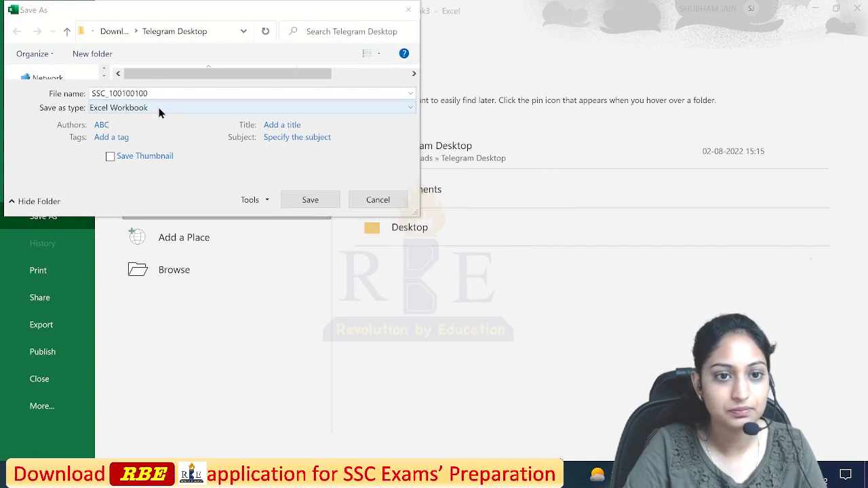
{"action": "left_click", "coordinate": [469, 241]}
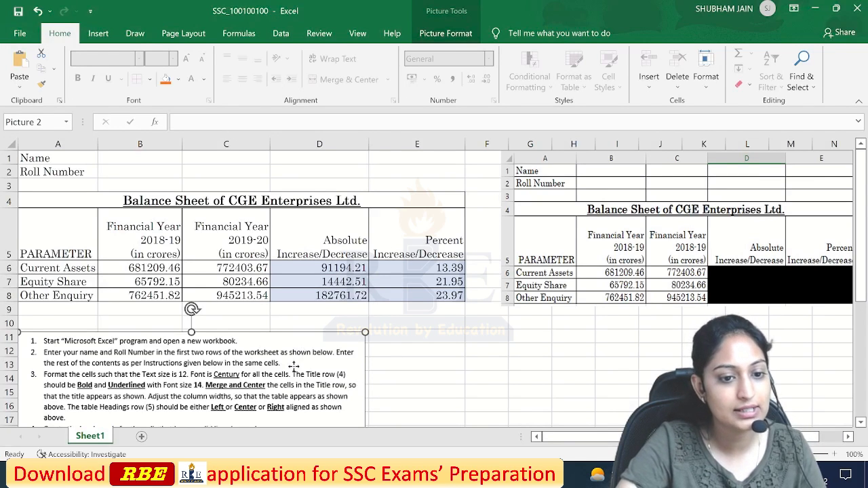
Move the instructions picture up to read points 6 and 7, and place it over the reference table picture beside the balance sheet
{"action": "left_click_drag", "start_coordinate": [294, 365], "coordinate": [303, 239]}
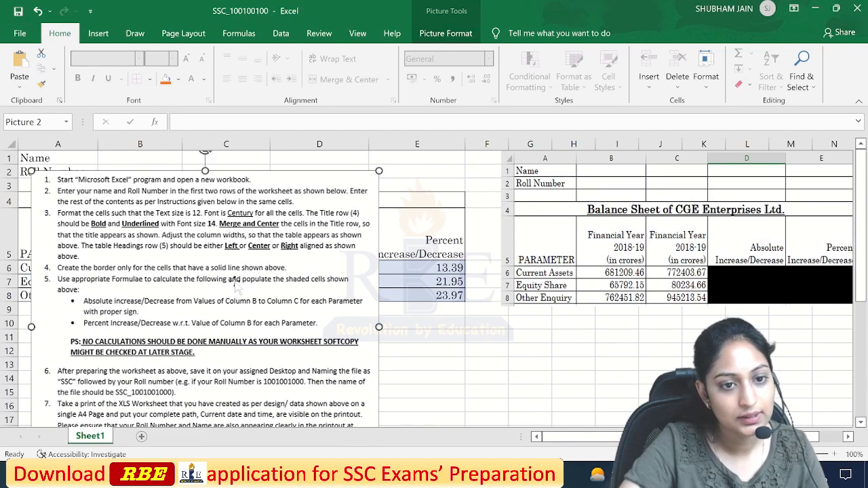
{"action": "left_click_drag", "start_coordinate": [117, 386], "coordinate": [127, 366]}
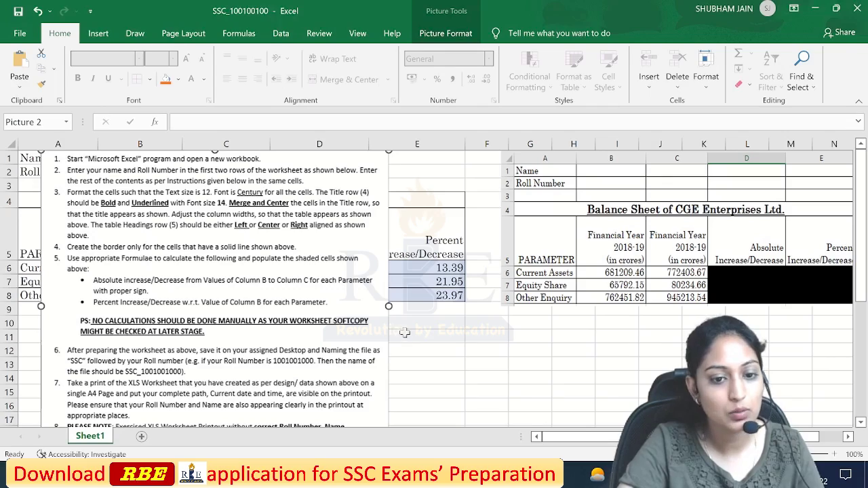
{"action": "left_click_drag", "start_coordinate": [281, 220], "coordinate": [756, 235]}
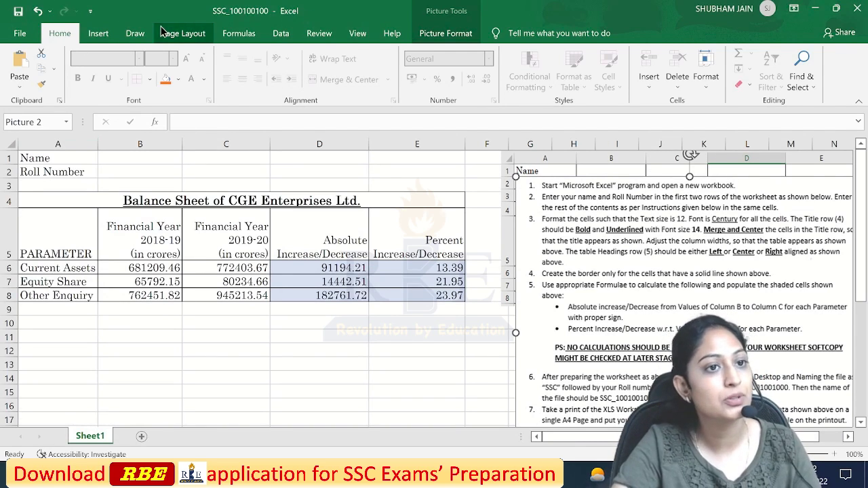
Add a page header to the sheet and insert the file path in its left section
{"action": "left_click", "coordinate": [97, 34]}
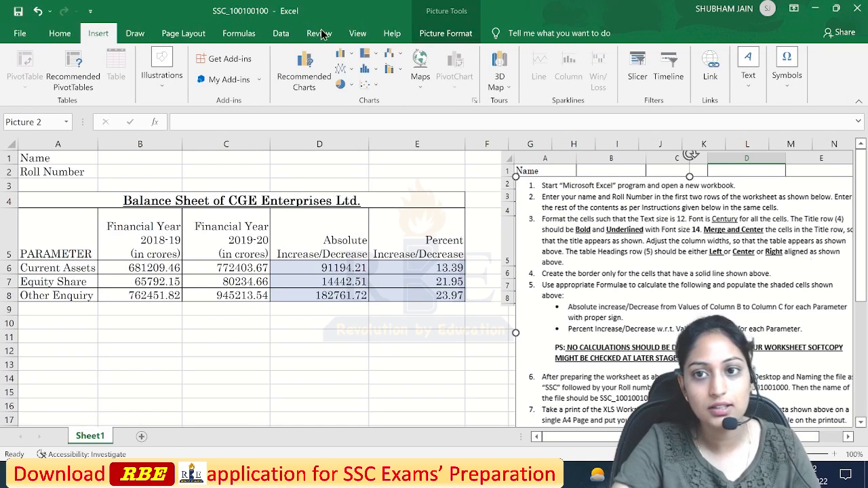
{"action": "left_click", "coordinate": [746, 78]}
{"action": "left_click", "coordinate": [749, 137]}
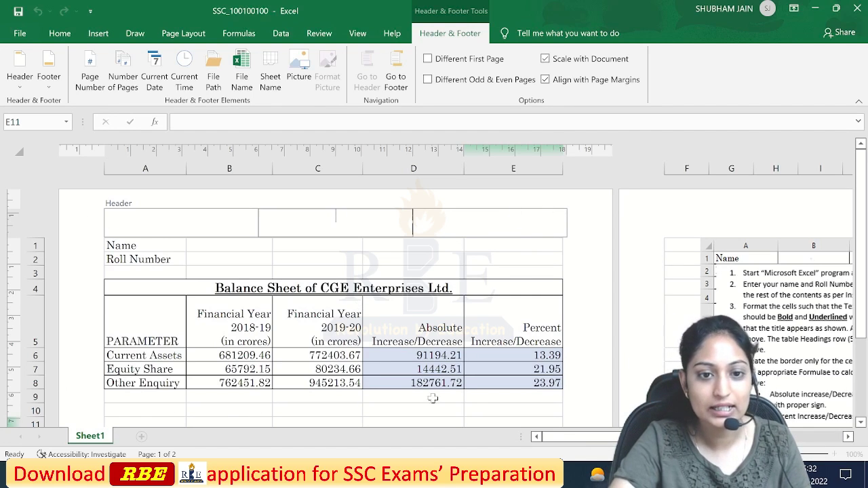
{"action": "left_click", "coordinate": [117, 226]}
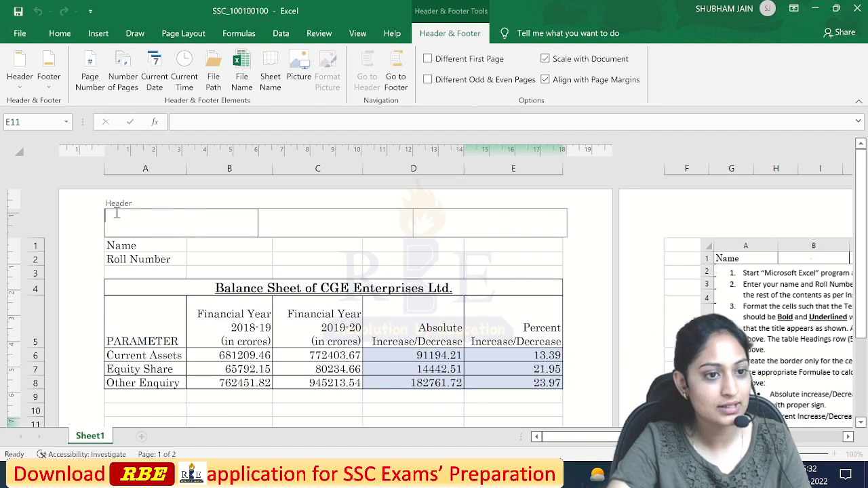
{"action": "left_click", "coordinate": [210, 64]}
{"action": "left_click", "coordinate": [267, 216]}
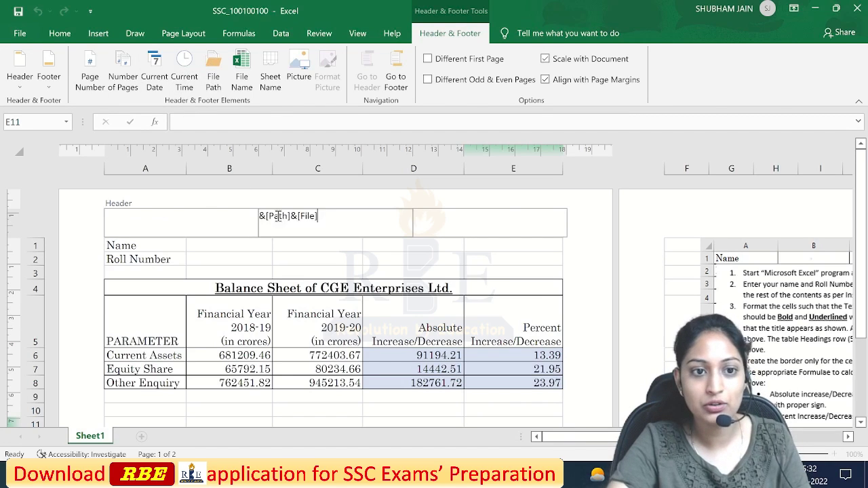
Insert the current date in the header's centre section and the current time in its right section
{"action": "left_click", "coordinate": [161, 80]}
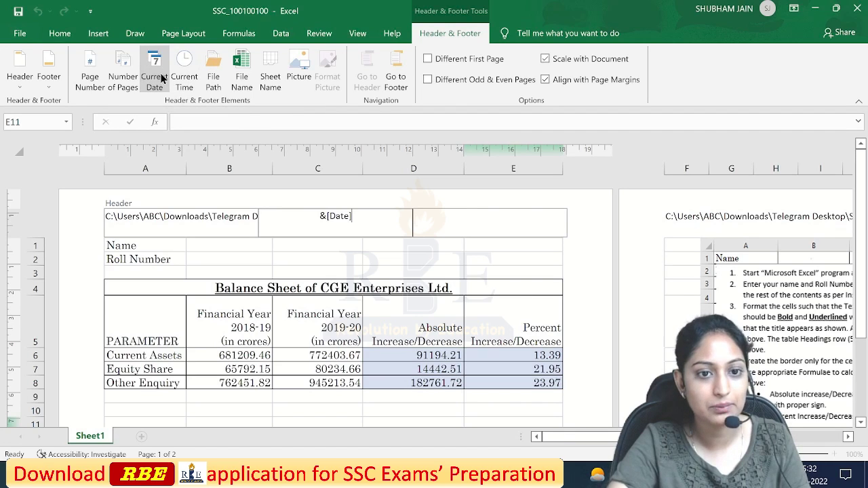
{"action": "left_click", "coordinate": [525, 229]}
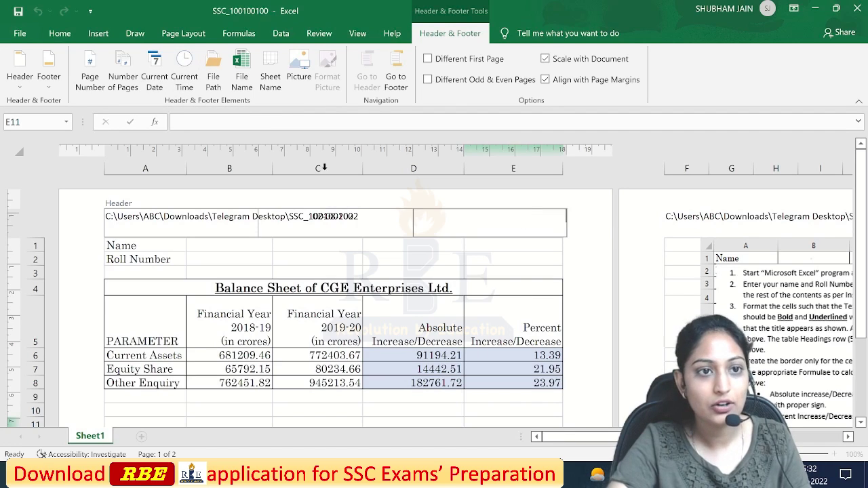
{"action": "left_click", "coordinate": [184, 80]}
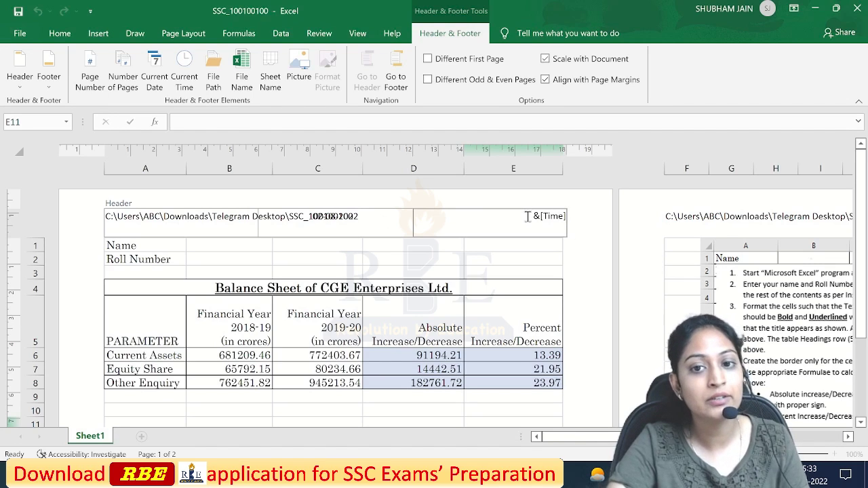
Reduce the font size of the file path in the header's left section to 9
{"action": "left_click_drag", "start_coordinate": [526, 216], "coordinate": [576, 227]}
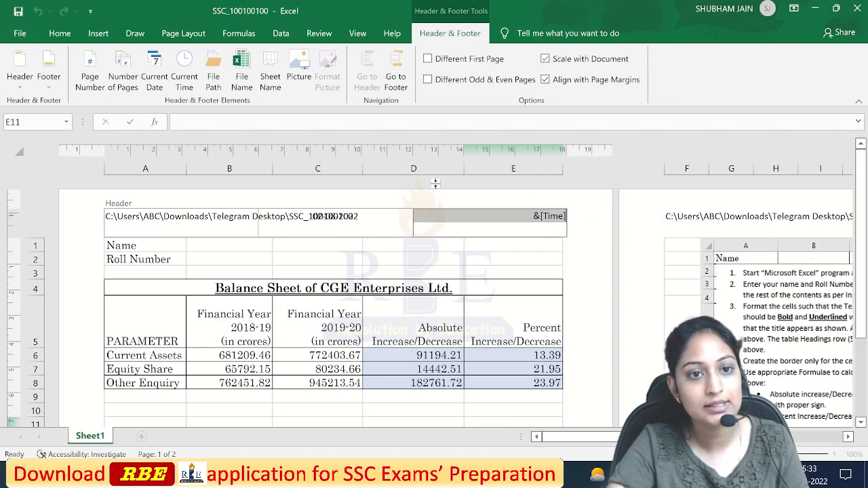
{"action": "left_click", "coordinate": [59, 33]}
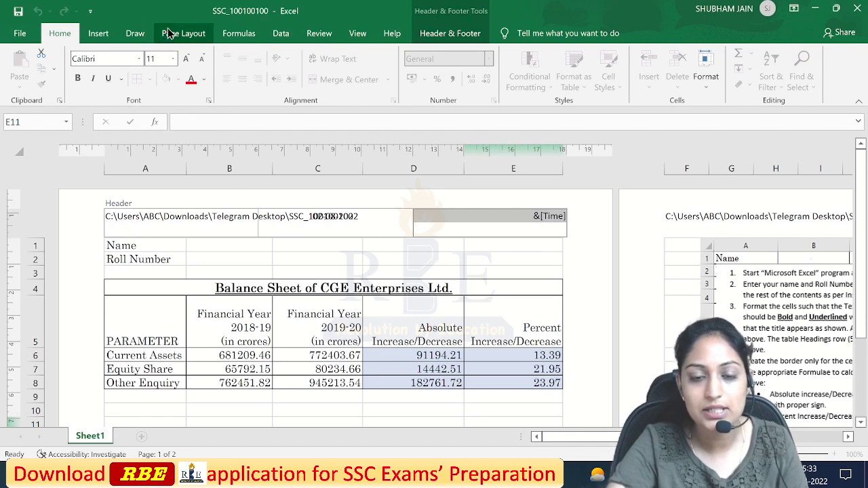
{"action": "left_click", "coordinate": [333, 231]}
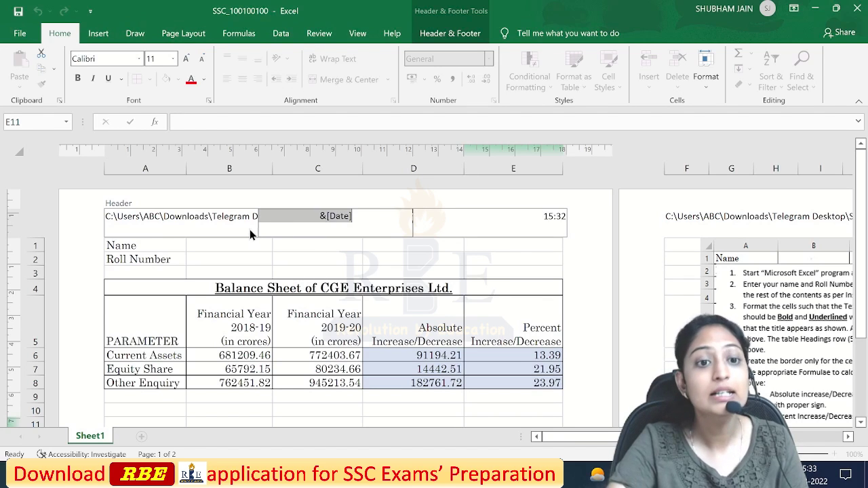
{"action": "left_click", "coordinate": [249, 229]}
{"action": "left_click", "coordinate": [307, 270]}
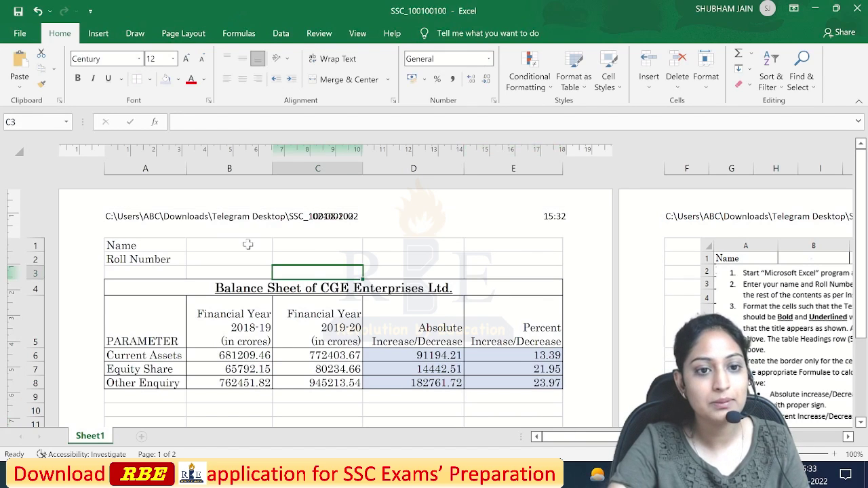
{"action": "left_click", "coordinate": [218, 217]}
{"action": "left_click_drag", "start_coordinate": [795, 349], "coordinate": [333, 202]}
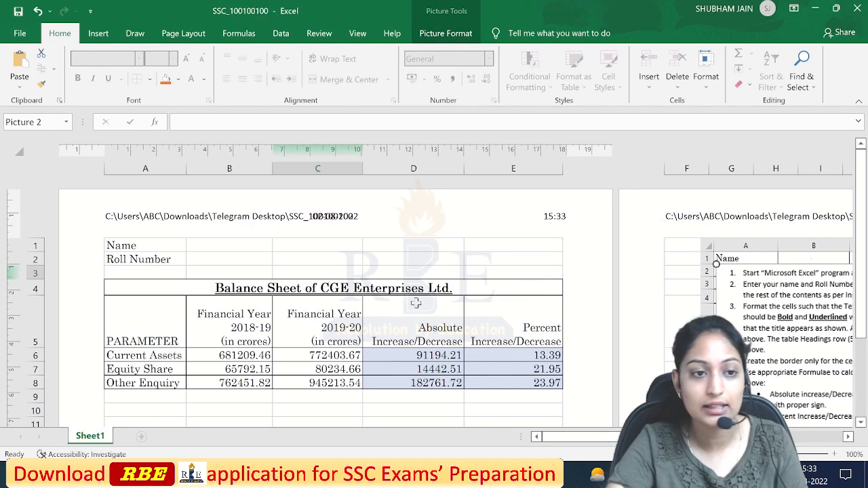
{"action": "left_click", "coordinate": [221, 223]}
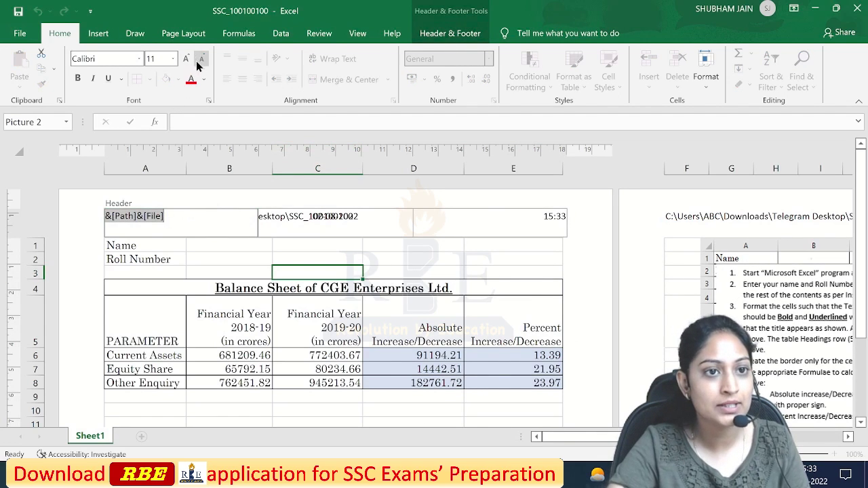
{"action": "left_click", "coordinate": [199, 62]}
Reduce the header's date and time to font size 9 and leave header editing
{"action": "left_click", "coordinate": [330, 215]}
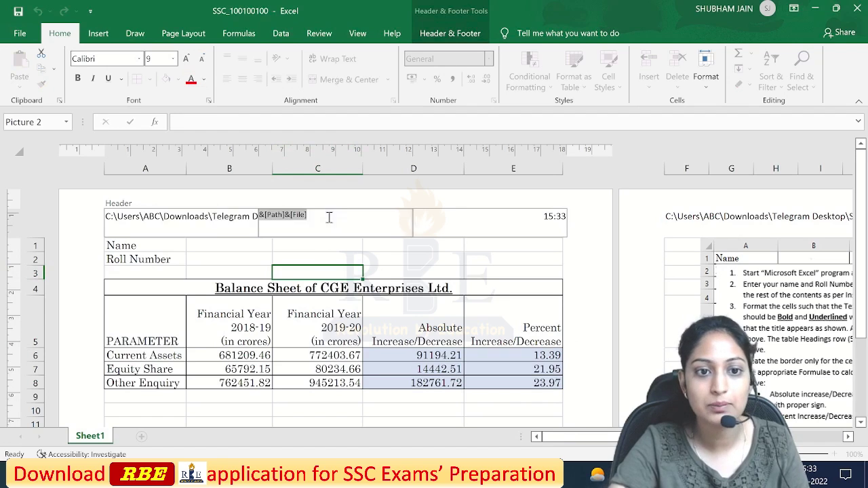
{"action": "left_click", "coordinate": [201, 60]}
{"action": "left_click", "coordinate": [201, 59]}
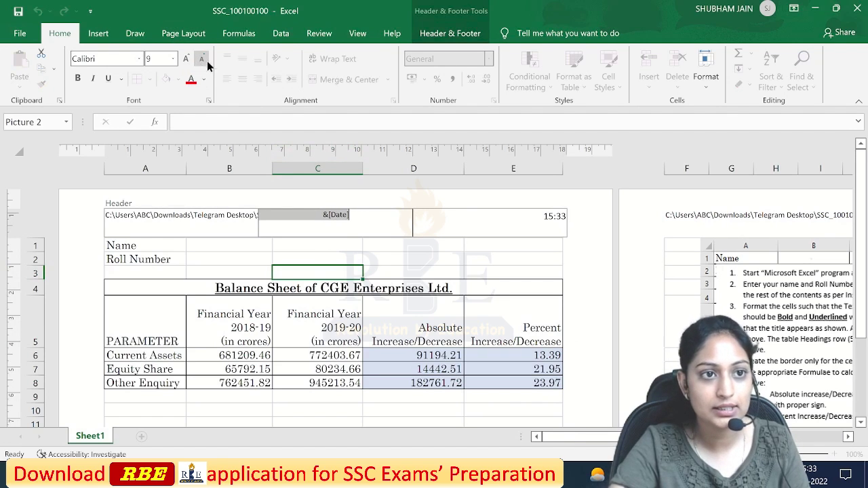
{"action": "left_click", "coordinate": [541, 216]}
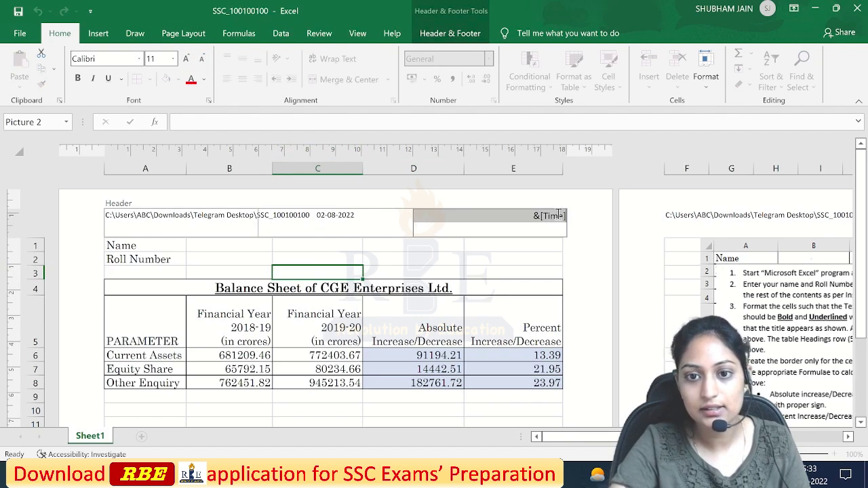
{"action": "left_click", "coordinate": [202, 60]}
{"action": "left_click", "coordinate": [202, 60]}
{"action": "left_click", "coordinate": [234, 305]}
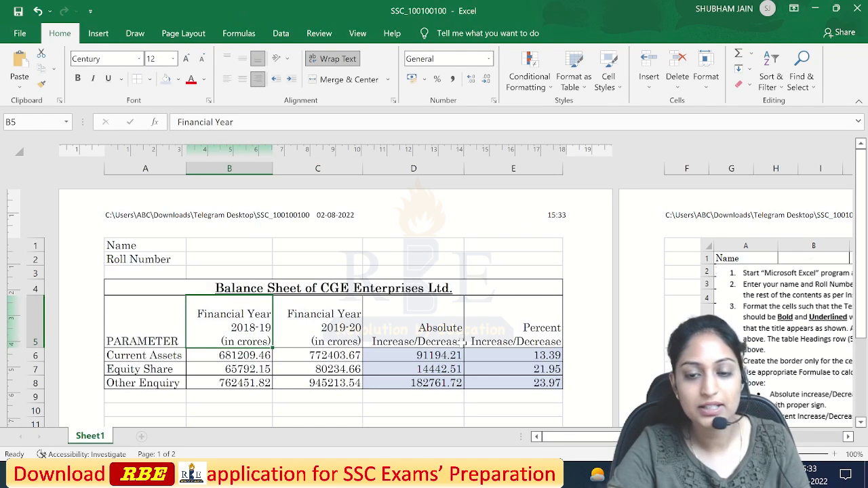
Check the path, date and time of the header in the print preview, and return to the worksheet
{"action": "left_click", "coordinate": [20, 33]}
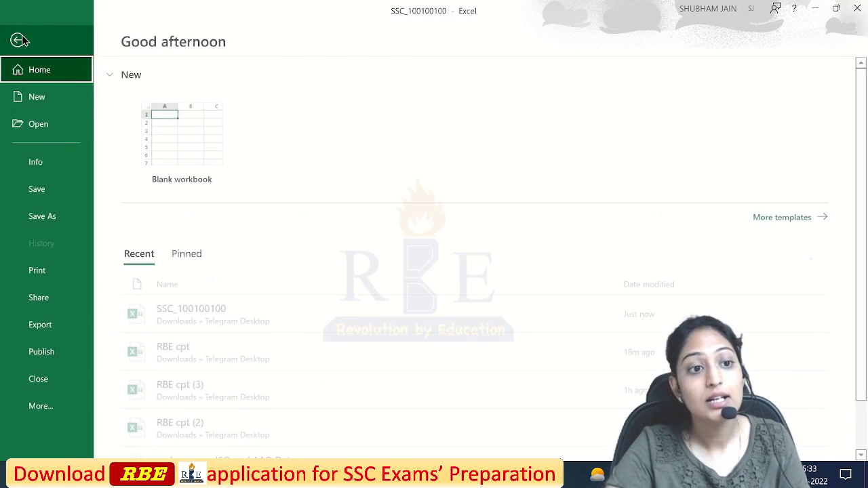
{"action": "left_click", "coordinate": [42, 271]}
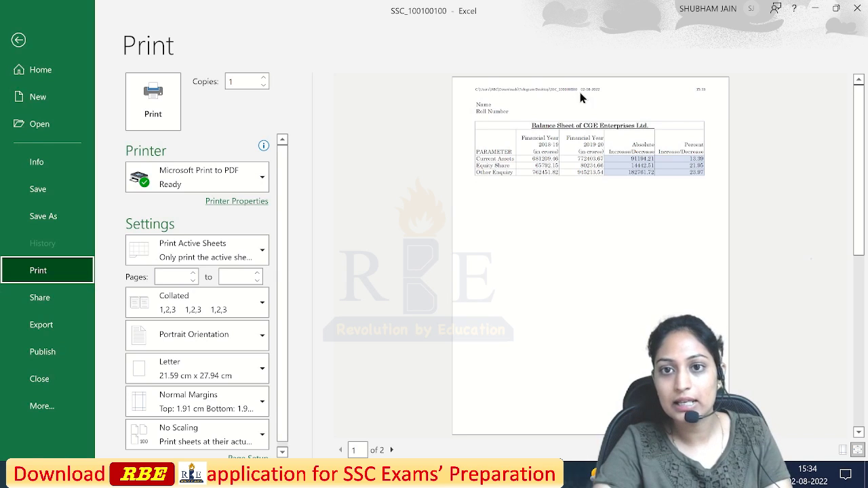
{"action": "left_click", "coordinate": [21, 40]}
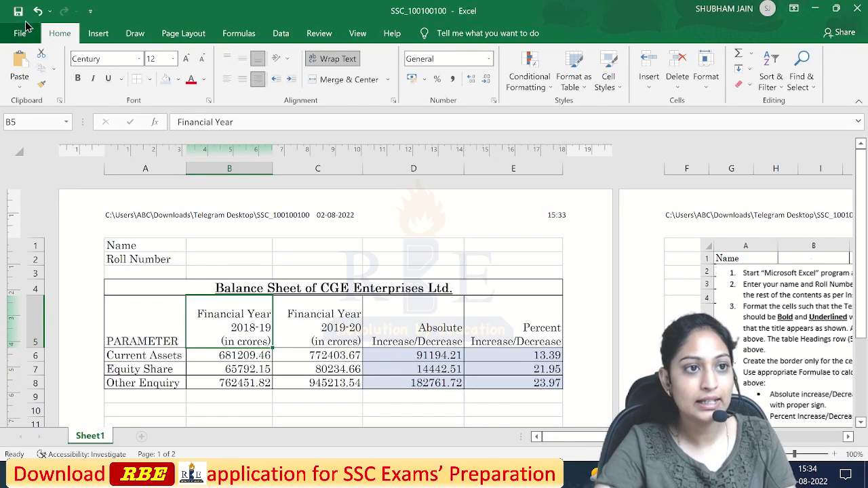
Switch the worksheet back to Normal view and move the instructions picture below the balance sheet table
{"action": "left_click", "coordinate": [357, 33]}
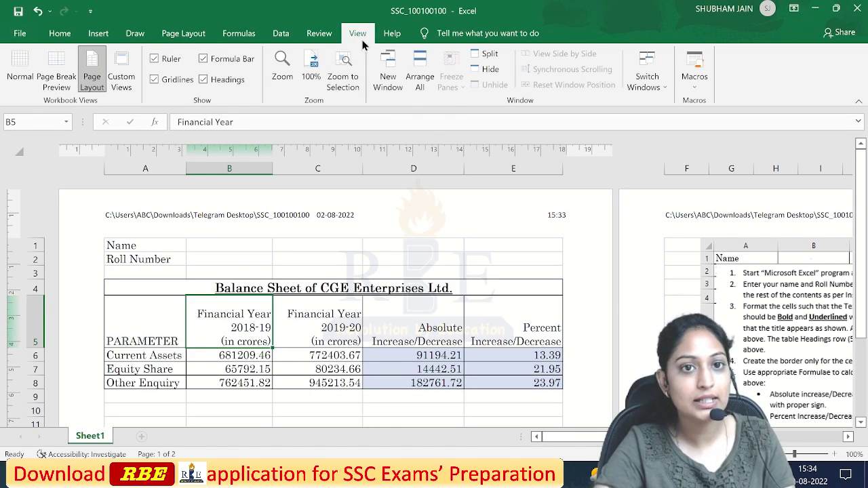
{"action": "left_click", "coordinate": [19, 72]}
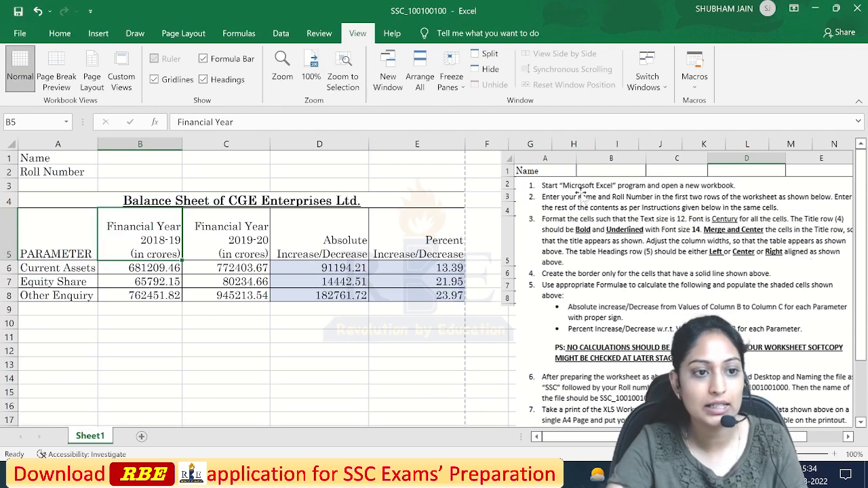
{"action": "left_click_drag", "start_coordinate": [616, 284], "coordinate": [177, 388]}
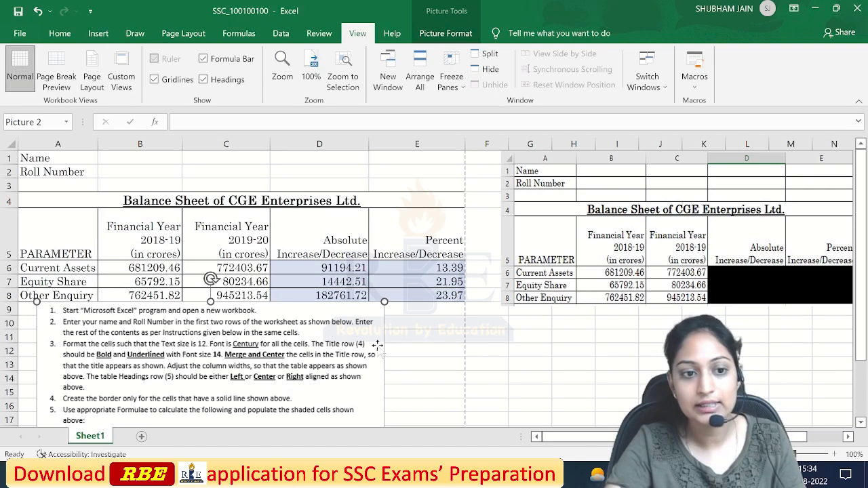
{"action": "left_click_drag", "start_coordinate": [351, 346], "coordinate": [351, 362]}
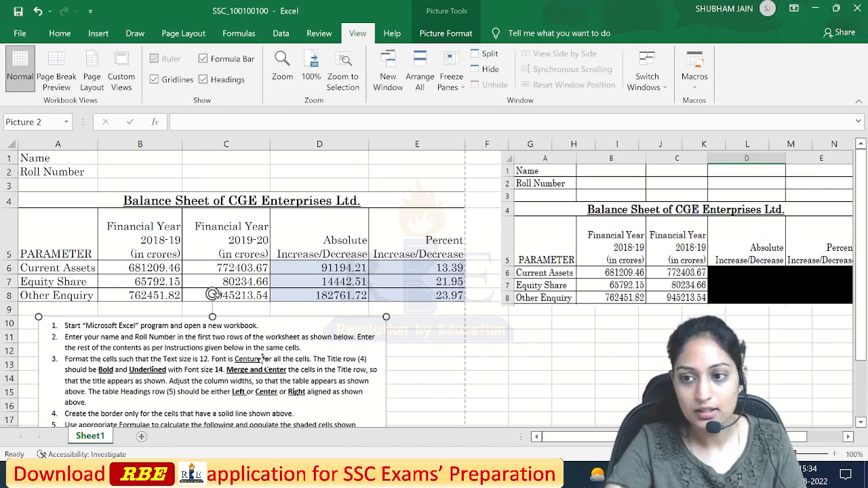
Check the font settings of the text cells and the row 4 title against instructions 2 and 3 in the picture
{"action": "left_click_drag", "start_coordinate": [259, 373], "coordinate": [297, 259]}
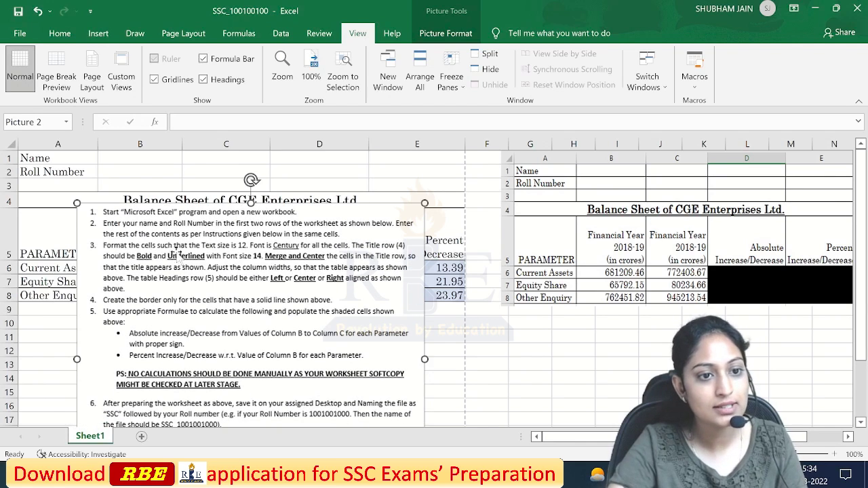
{"action": "left_click", "coordinate": [67, 171]}
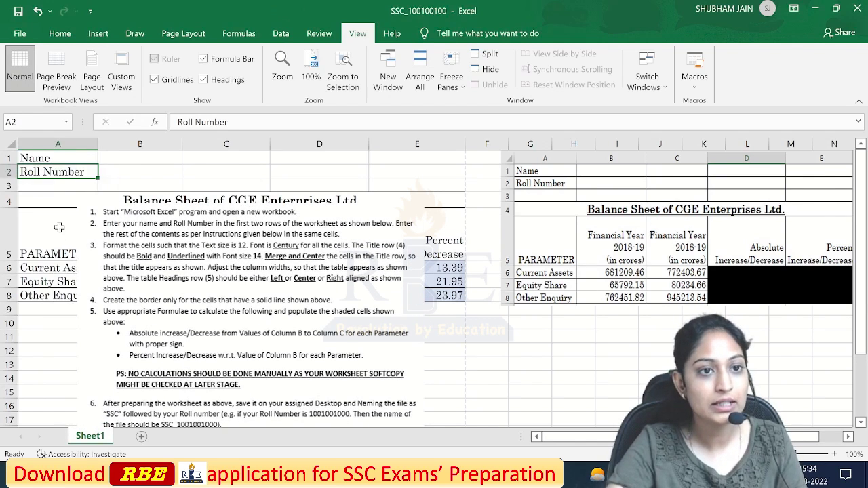
{"action": "left_click", "coordinate": [58, 242]}
{"action": "left_click", "coordinate": [68, 34]}
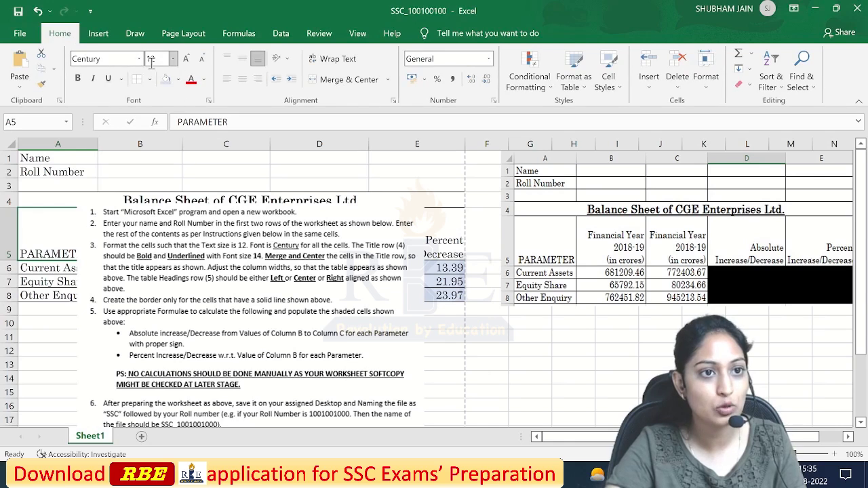
{"action": "left_click", "coordinate": [49, 284]}
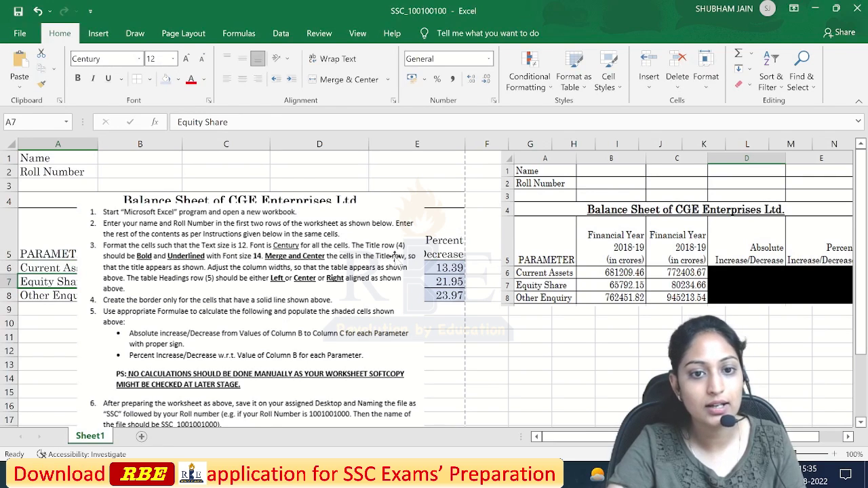
{"action": "left_click_drag", "start_coordinate": [247, 275], "coordinate": [253, 339]}
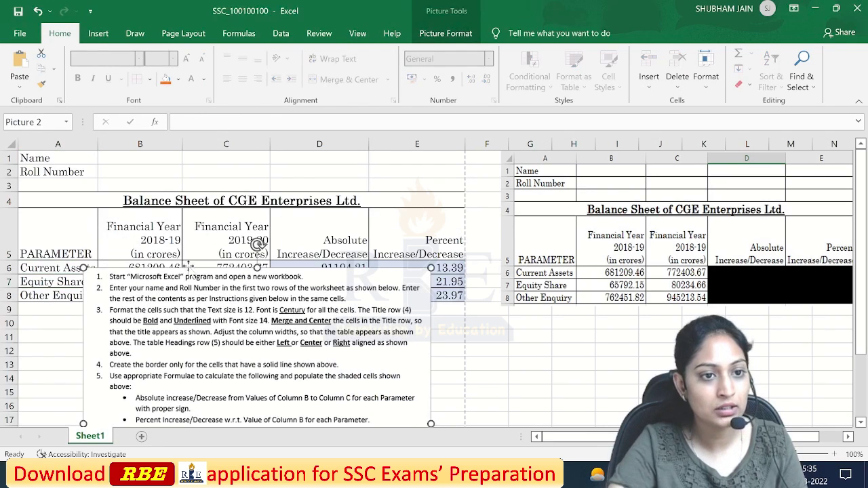
{"action": "left_click", "coordinate": [280, 203]}
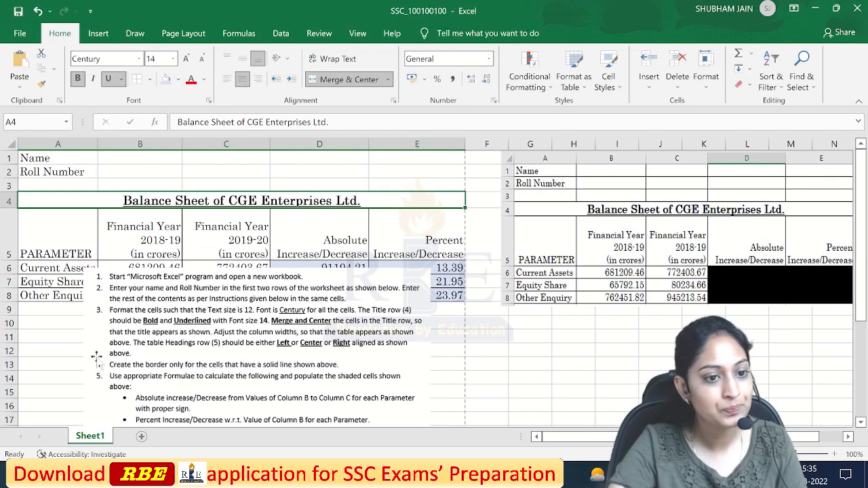
Move the instructions picture below the balance sheet table and shift the reference table picture left to show its full Percent column
{"action": "left_click_drag", "start_coordinate": [309, 356], "coordinate": [327, 399]}
{"action": "left_click", "coordinate": [776, 286]}
{"action": "left_click_drag", "start_coordinate": [776, 287], "coordinate": [756, 286]}
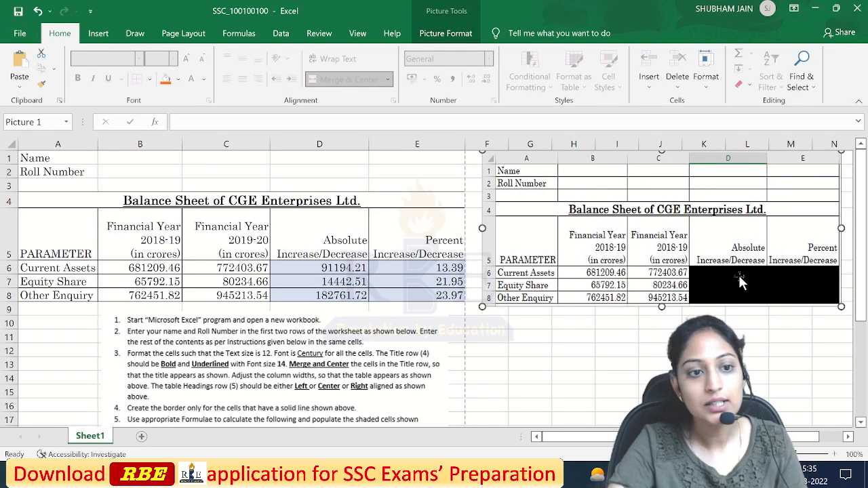
Review the instructions on alignment, borders, formulas, saving and printing against the finished table, repositioning the instructions picture as needed
{"action": "left_click", "coordinate": [373, 383]}
{"action": "left_click_drag", "start_coordinate": [372, 384], "coordinate": [375, 355]}
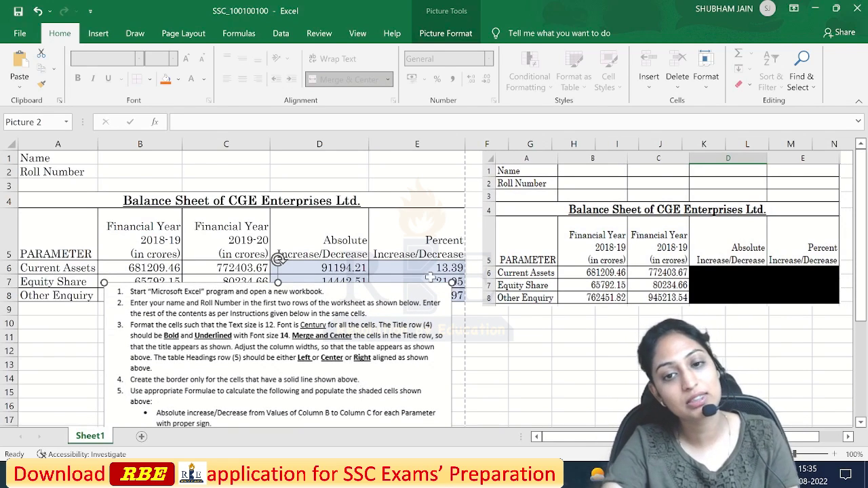
{"action": "left_click_drag", "start_coordinate": [375, 365], "coordinate": [374, 347]}
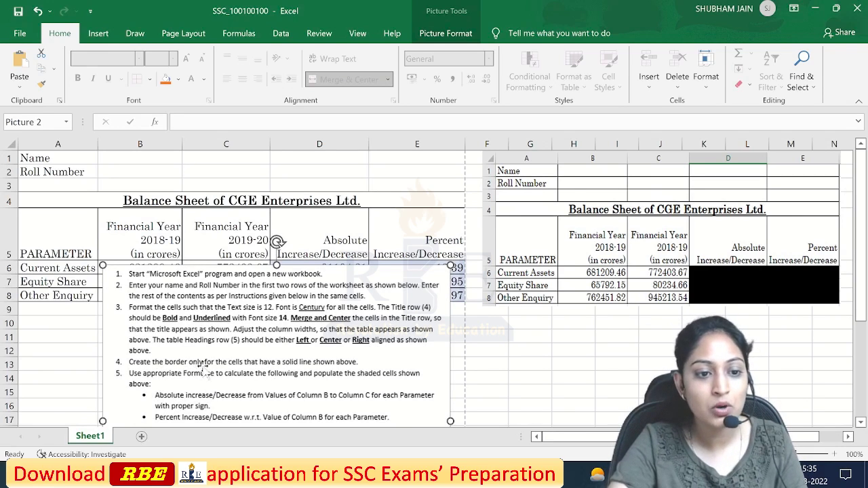
{"action": "left_click_drag", "start_coordinate": [353, 332], "coordinate": [358, 360]}
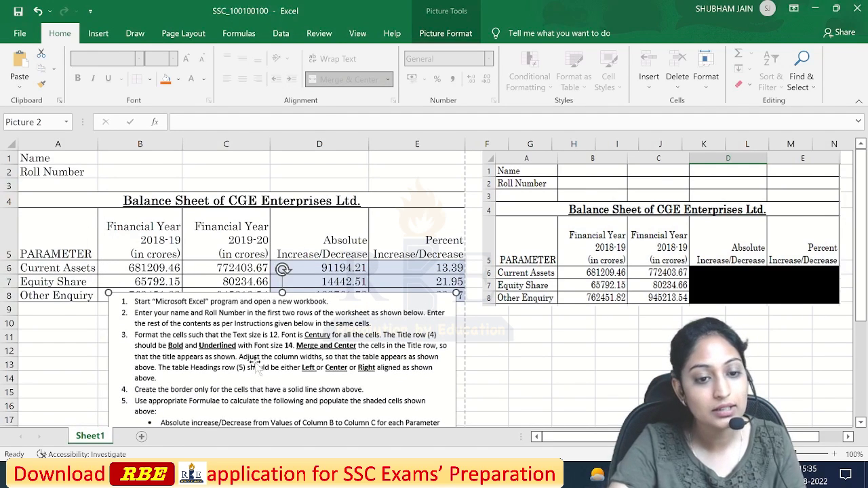
{"action": "left_click_drag", "start_coordinate": [256, 366], "coordinate": [235, 355]}
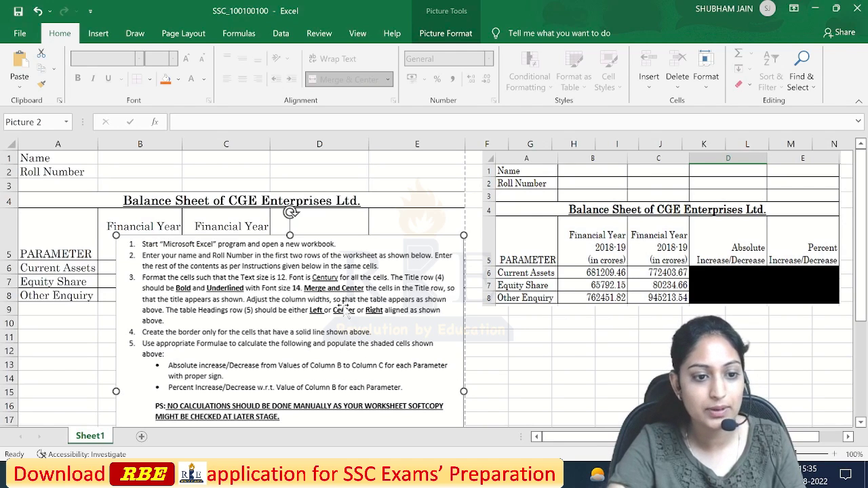
{"action": "left_click_drag", "start_coordinate": [344, 309], "coordinate": [332, 375]}
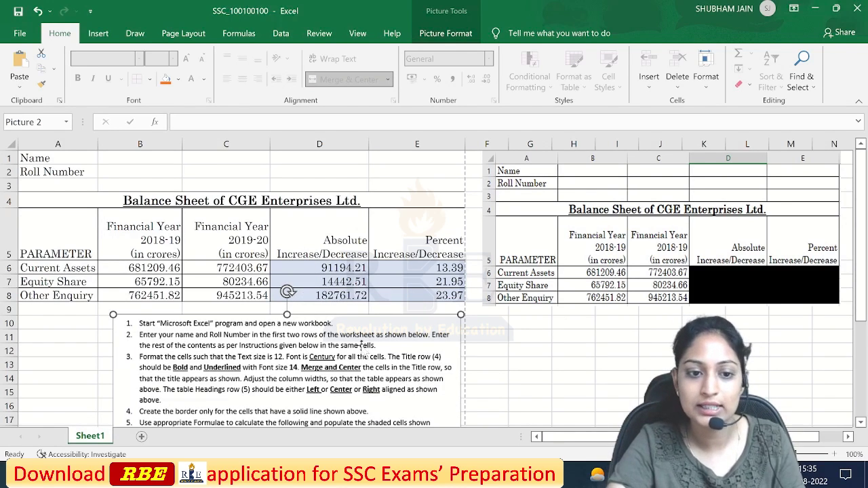
{"action": "left_click_drag", "start_coordinate": [361, 346], "coordinate": [338, 287]}
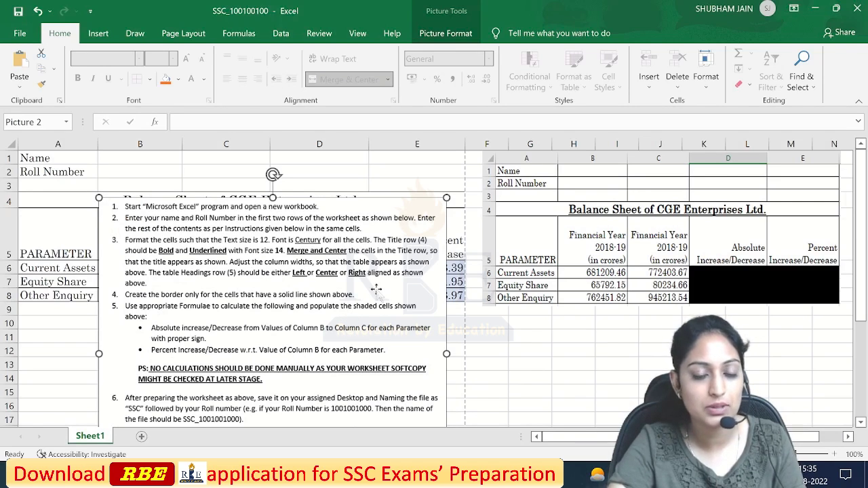
{"action": "left_click_drag", "start_coordinate": [377, 289], "coordinate": [347, 235]}
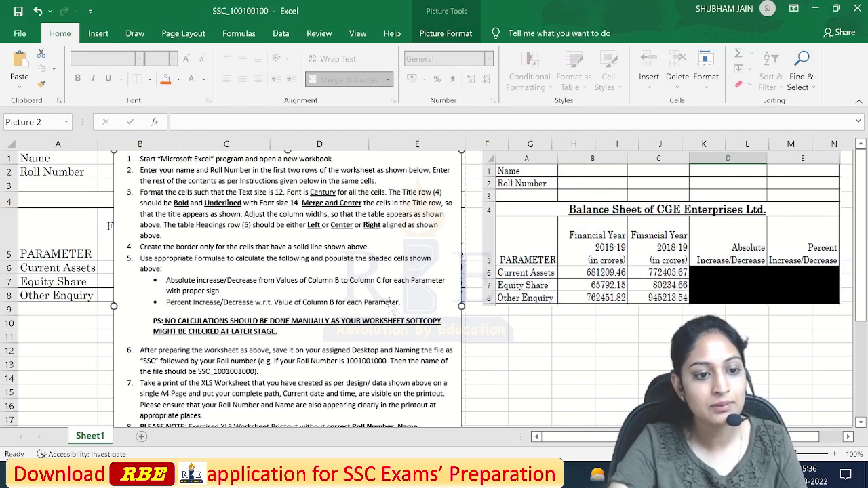
{"action": "left_click_drag", "start_coordinate": [357, 355], "coordinate": [343, 291]}
{"action": "left_click_drag", "start_coordinate": [421, 248], "coordinate": [326, 284]}
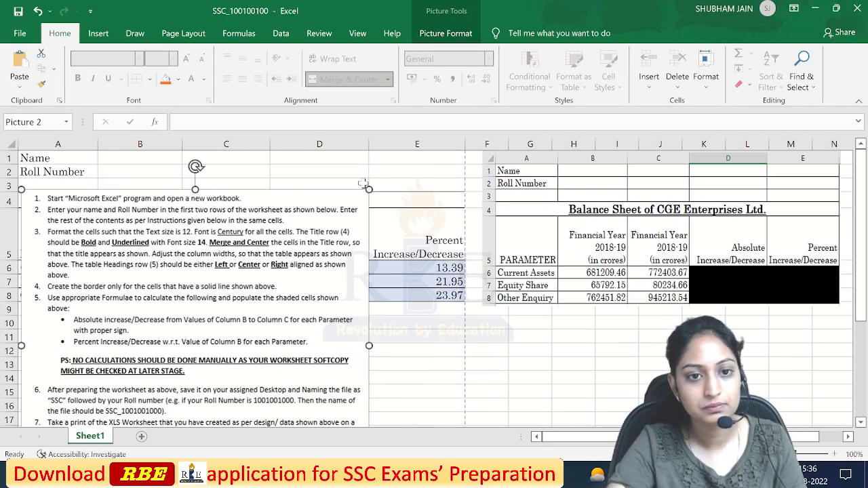
Shrink the instructions picture until all eight points fit, place it over the reference table beside the balance sheet, and deselect it
{"action": "left_click_drag", "start_coordinate": [368, 190], "coordinate": [305, 248]}
{"action": "left_click_drag", "start_coordinate": [223, 331], "coordinate": [266, 162]}
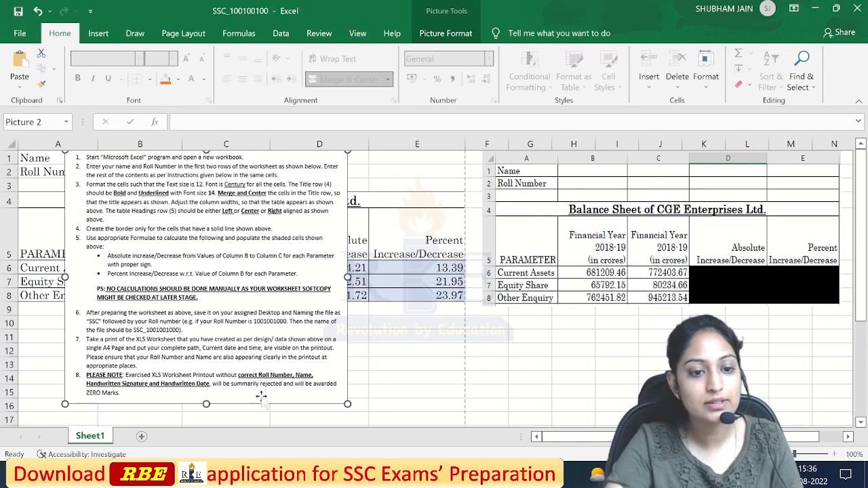
{"action": "left_click_drag", "start_coordinate": [197, 211], "coordinate": [427, 304]}
{"action": "left_click", "coordinate": [260, 273]}
{"action": "left_click_drag", "start_coordinate": [228, 254], "coordinate": [689, 217]}
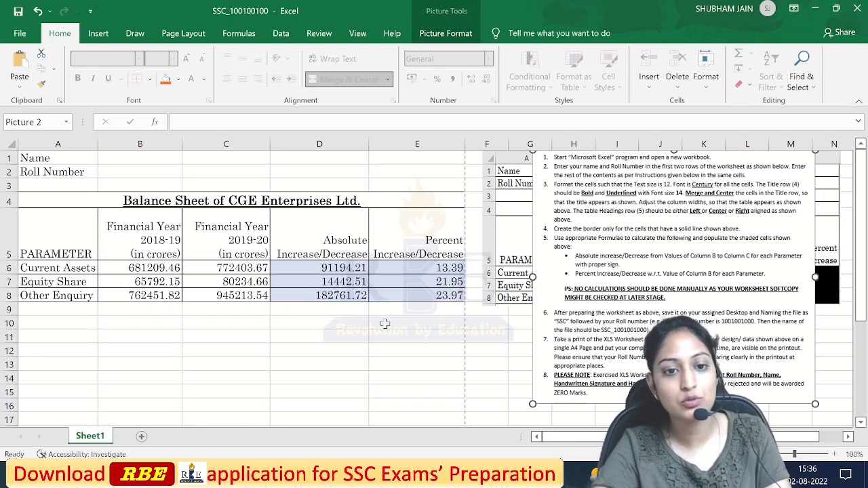
{"action": "left_click", "coordinate": [433, 339]}
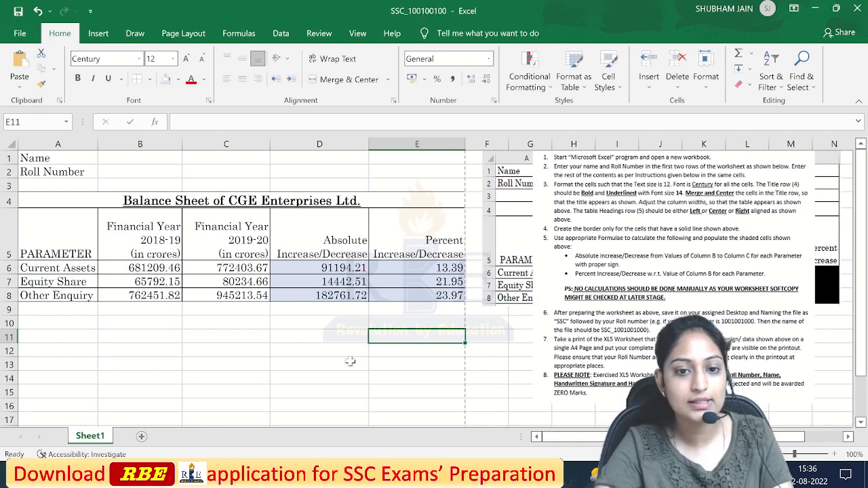